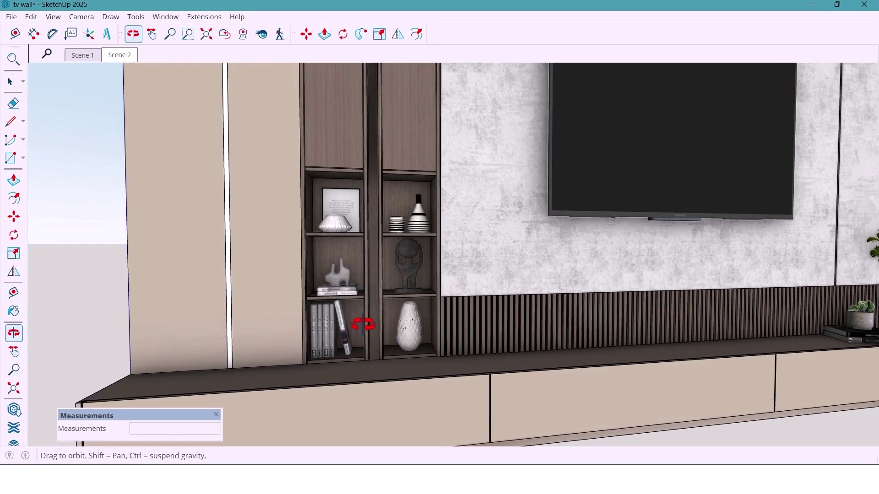
# Step: Examine the finished TV wall design, including its shelves, television panel, cabinet and decorations, and how it sits in the room
pyautogui.moveTo(363, 325); pyautogui.dragTo(330, 325)
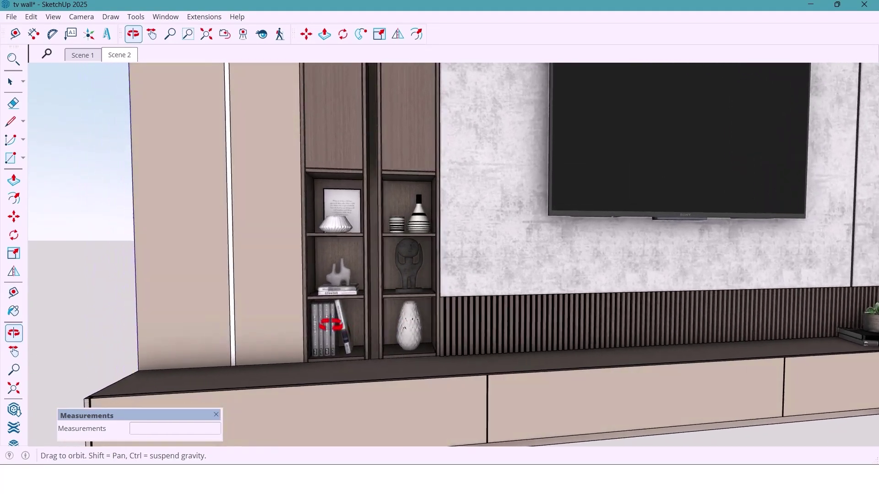
pyautogui.moveTo(331, 325); pyautogui.dragTo(359, 323, button='middle')
pyautogui.scroll(-3, 301, 311)
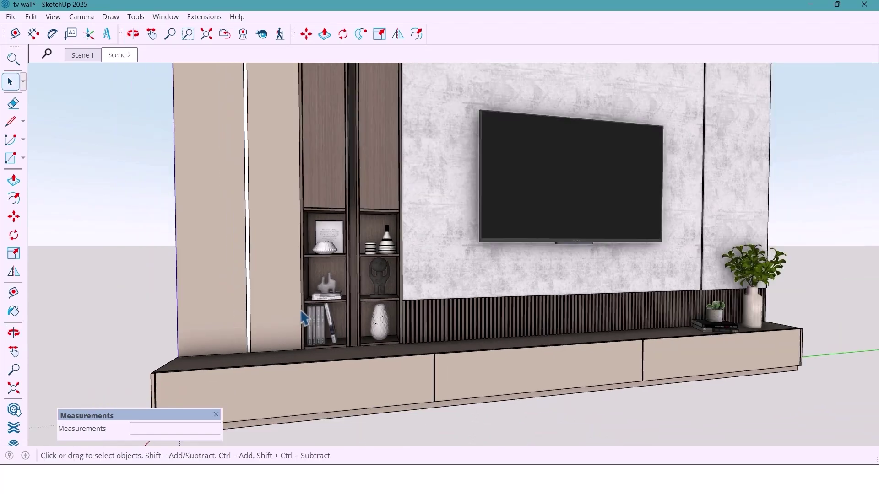
pyautogui.scroll(-3, 303, 316)
pyautogui.moveTo(554, 308); pyautogui.dragTo(539, 308, button='middle')
pyautogui.scroll(5, 531, 237)
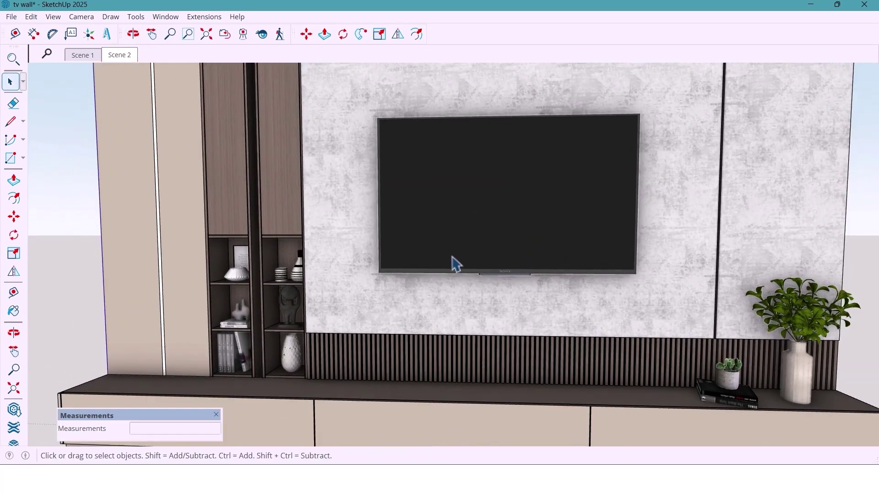
pyautogui.scroll(-3, 452, 257)
pyautogui.moveTo(726, 341); pyautogui.dragTo(595, 344, button='middle')
pyautogui.scroll(-3, 595, 343)
pyautogui.scroll(4, 701, 359)
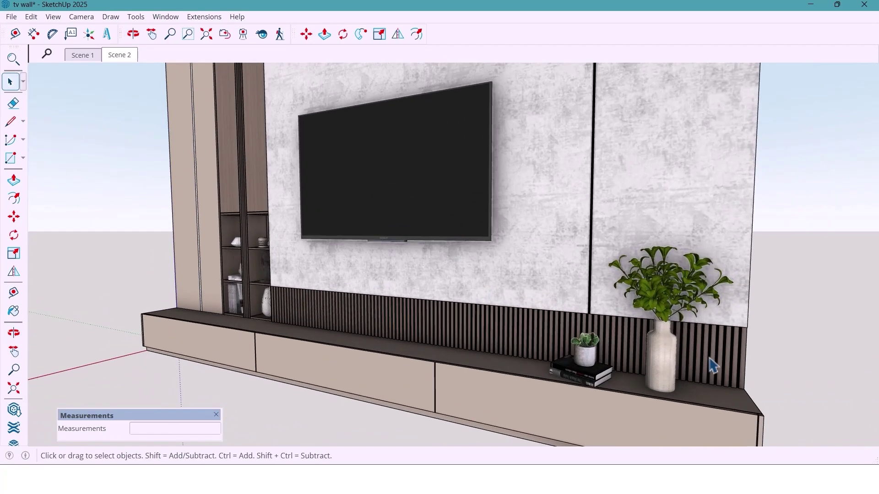
pyautogui.scroll(3, 710, 361)
pyautogui.moveTo(708, 367); pyautogui.dragTo(634, 433, button='middle')
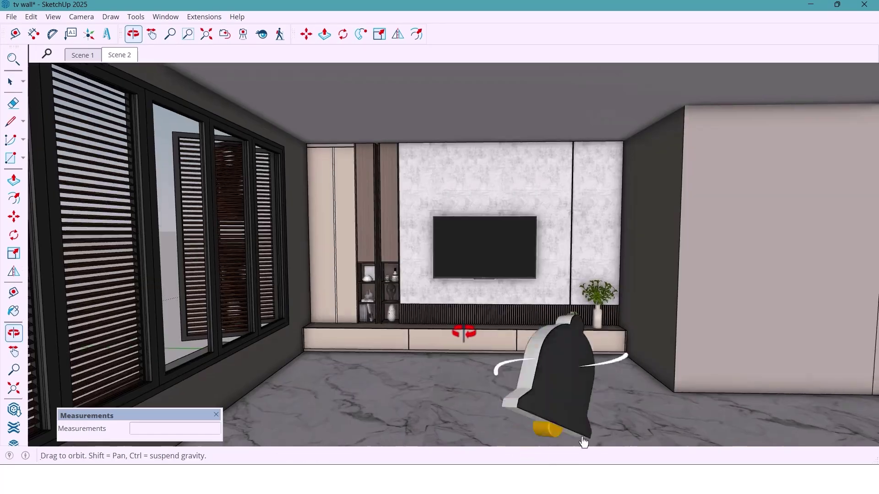
pyautogui.keyDown('shift'); pyautogui.moveTo(463, 332); pyautogui.dragTo(455, 353, button='middle'); pyautogui.keyUp('shift')
pyautogui.scroll(2, 457, 351)
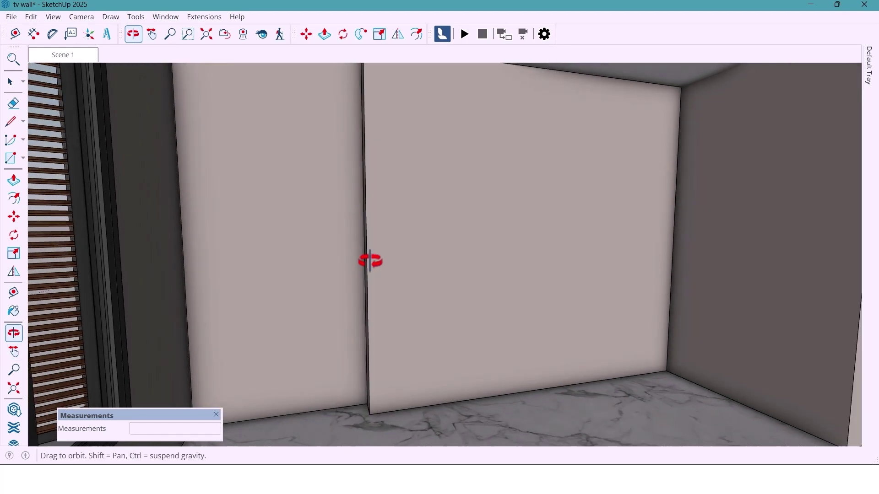
# Step: Examine the empty room with its bare stepped wall, and the separate copy of that wall outside the house
pyautogui.moveTo(369, 259); pyautogui.dragTo(321, 249, button='middle')
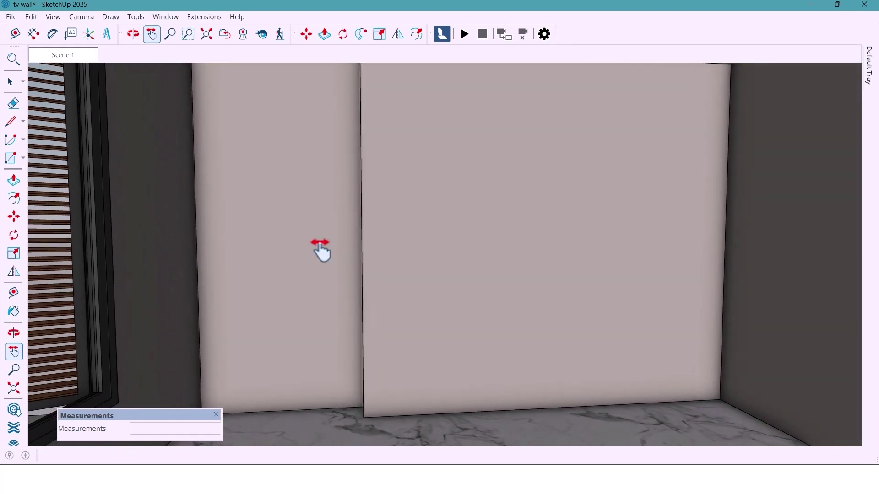
pyautogui.scroll(-3, 320, 249)
pyautogui.moveTo(383, 281)
pyautogui.mouseDown(button='middle')
pyautogui.moveTo(368, 272)
pyautogui.moveTo(387, 289)
pyautogui.mouseUp(button='middle')
pyautogui.scroll(-1, 373, 275)
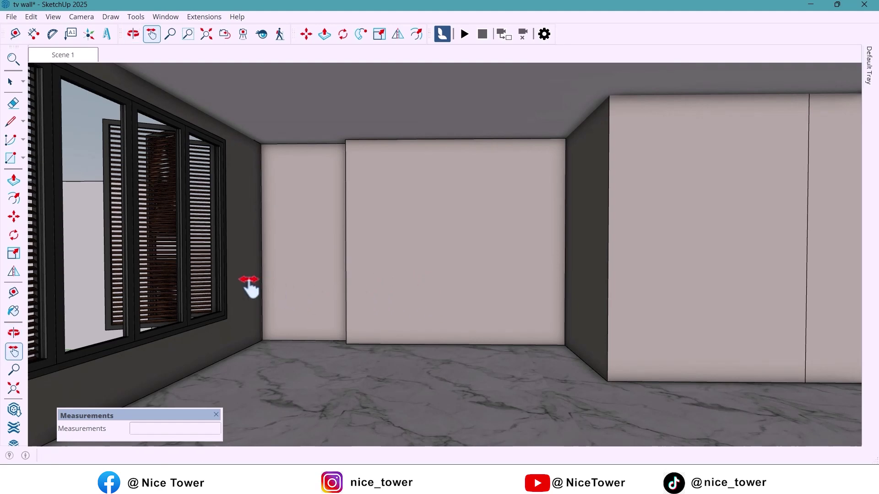
pyautogui.moveTo(248, 287); pyautogui.dragTo(705, 297)
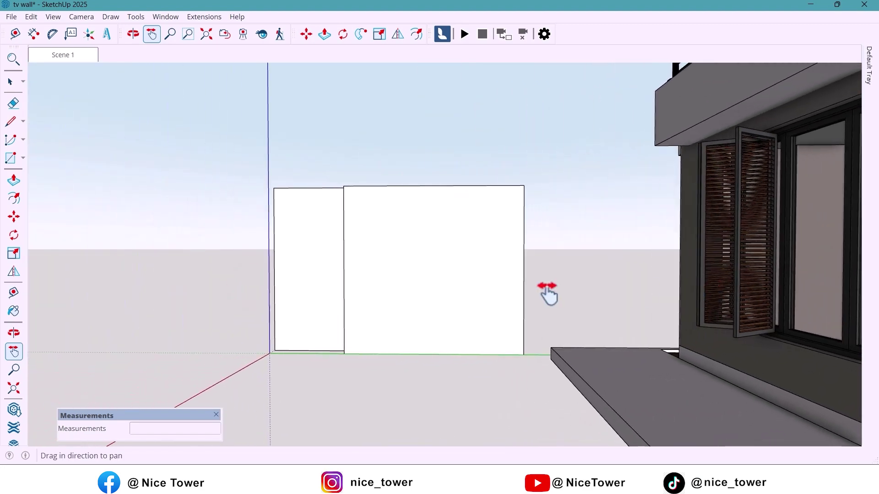
pyautogui.moveTo(528, 293); pyautogui.dragTo(479, 262)
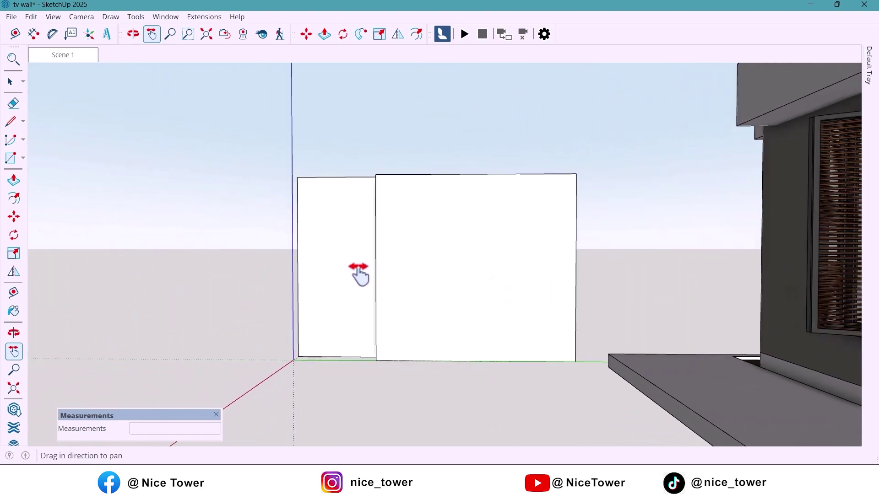
pyautogui.moveTo(406, 280)
pyautogui.mouseDown(button='middle')
pyautogui.moveTo(441, 290)
pyautogui.moveTo(399, 274)
pyautogui.mouseUp(button='middle')
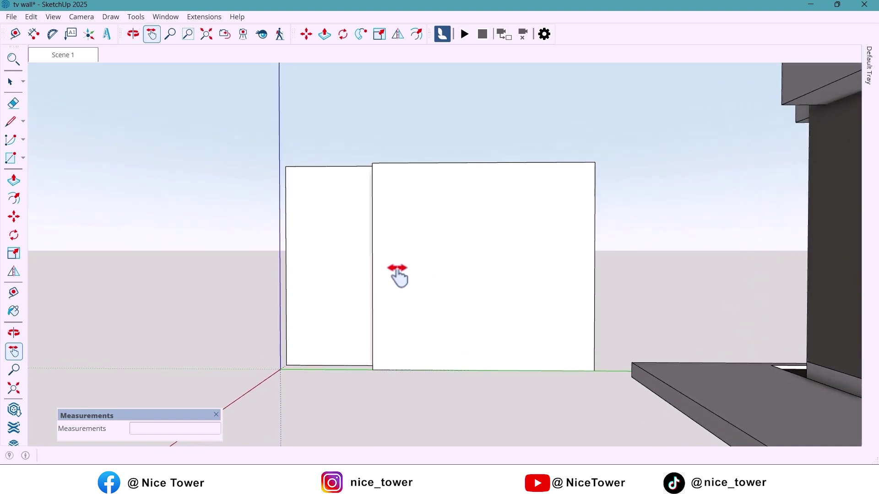
pyautogui.scroll(-2, 399, 285)
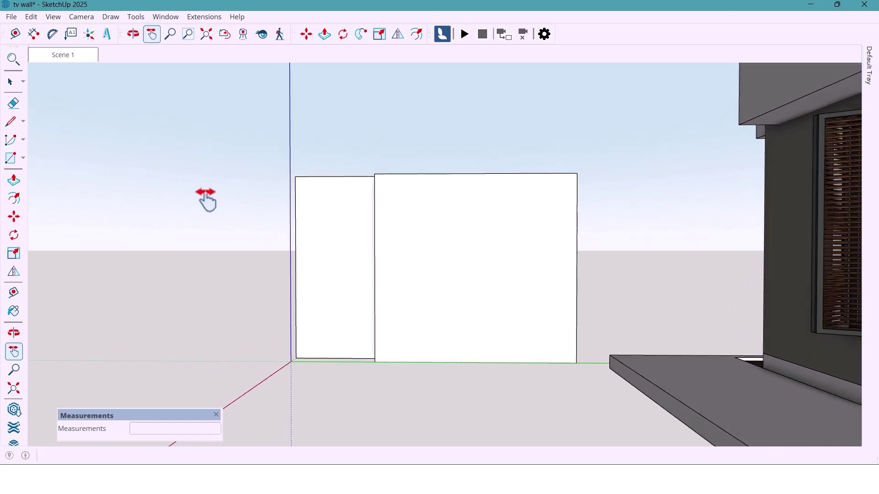
# Step: Hide the room model next to the plain wall
pyautogui.click(14, 81)
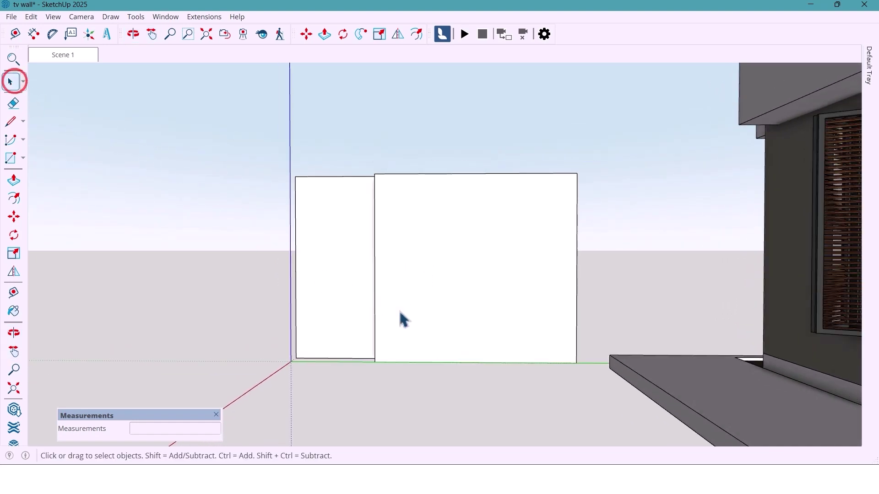
pyautogui.rightClick(664, 381)
pyautogui.click(692, 61)
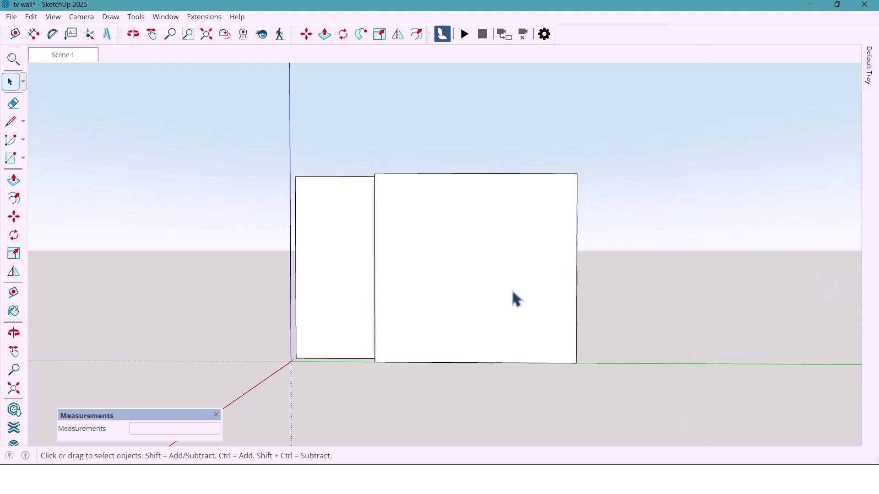
# Step: Place a vertical guide on the recessed wall section, offset inward from its left edge
pyautogui.moveTo(411, 247); pyautogui.dragTo(394, 240, button='middle')
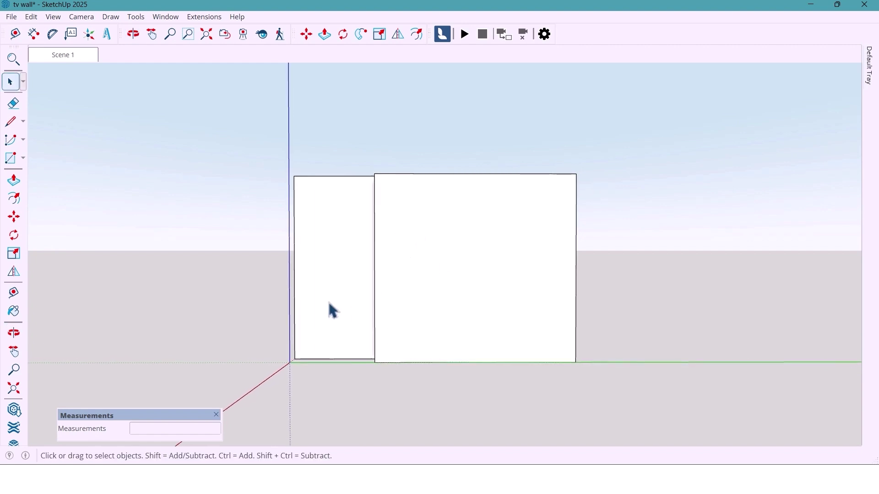
pyautogui.moveTo(284, 308); pyautogui.dragTo(367, 359, button='middle')
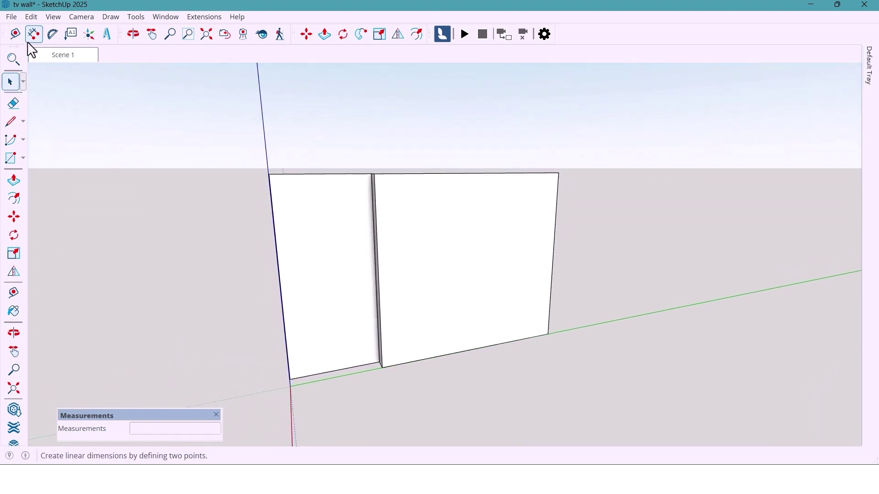
pyautogui.click(15, 34)
pyautogui.moveTo(365, 327); pyautogui.dragTo(318, 304, button='middle')
pyautogui.scroll(2, 291, 303)
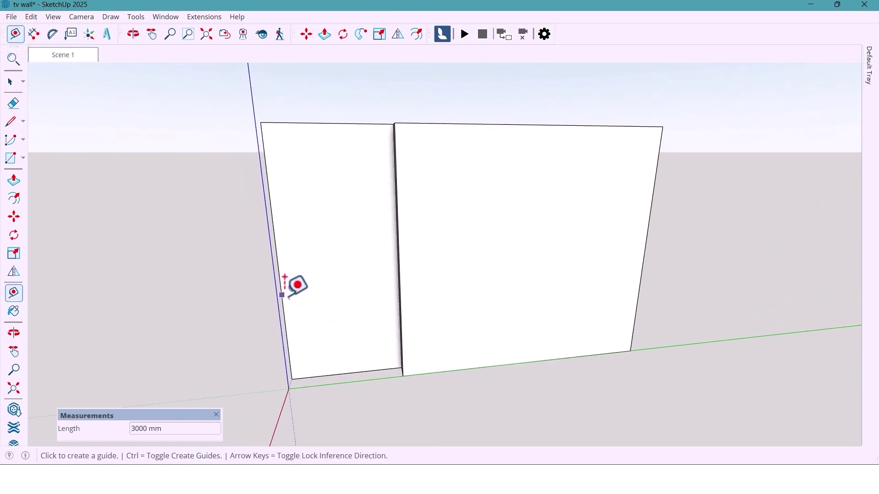
pyautogui.click(280, 295)
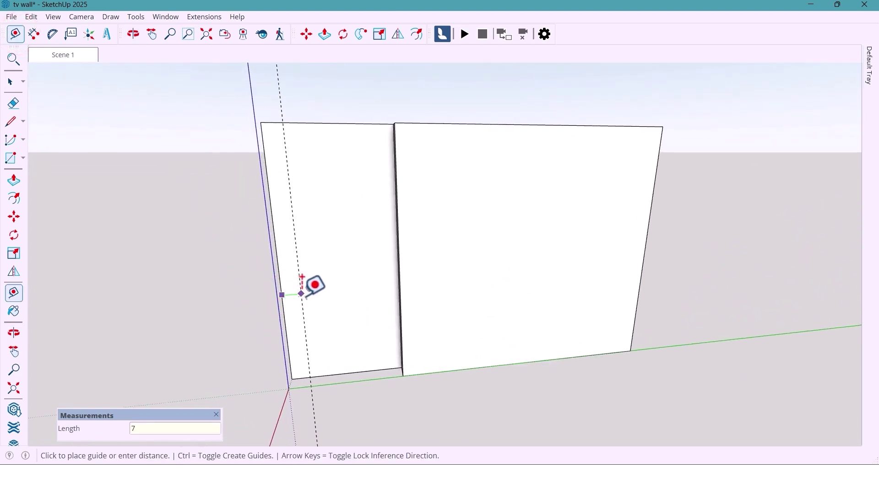
pyautogui.press('Return')
pyautogui.moveTo(314, 284); pyautogui.dragTo(328, 318, button='middle')
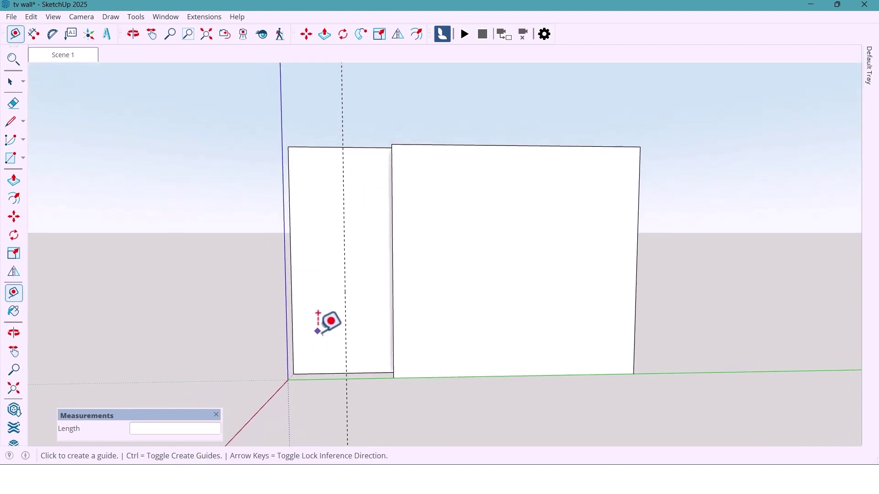
# Step: Draw a full-height rectangle from the recessed wall's upper left corner to the guide and extrude it 200 mm, flush with the larger wall
pyautogui.click(14, 161)
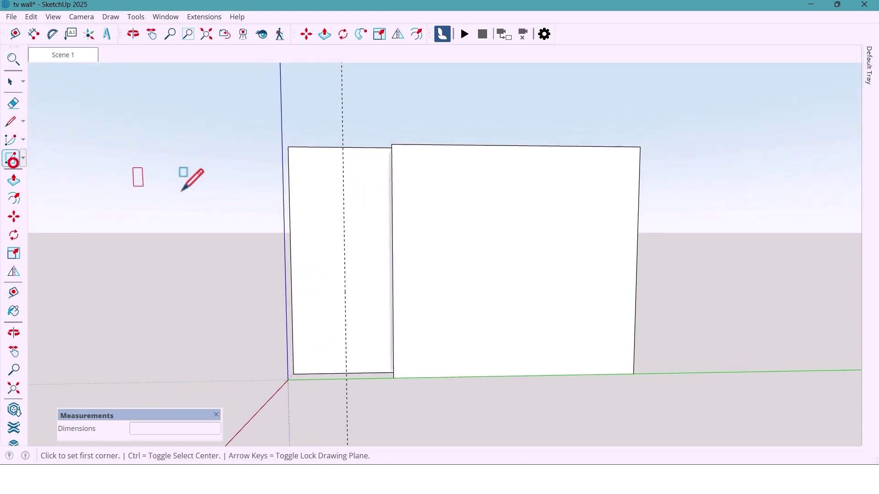
pyautogui.click(289, 146)
pyautogui.click(347, 370)
pyautogui.moveTo(347, 371); pyautogui.dragTo(353, 365, button='middle')
pyautogui.click(13, 180)
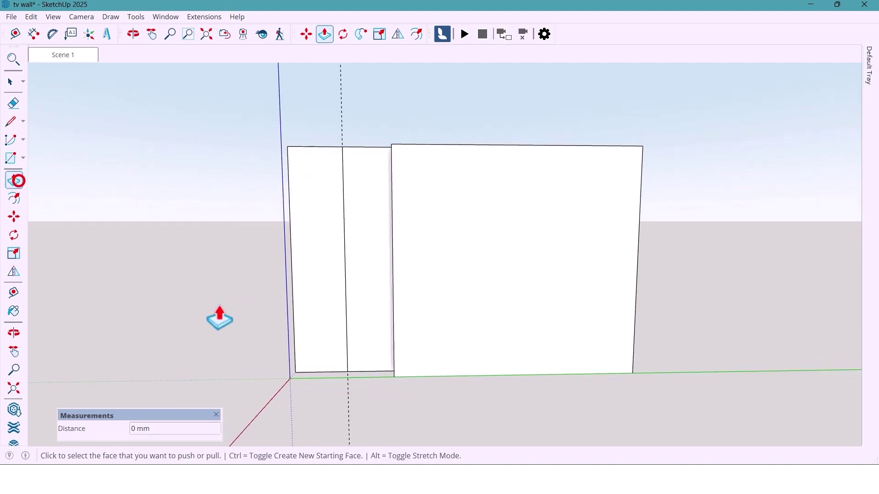
pyautogui.click(311, 330)
pyautogui.click(402, 293)
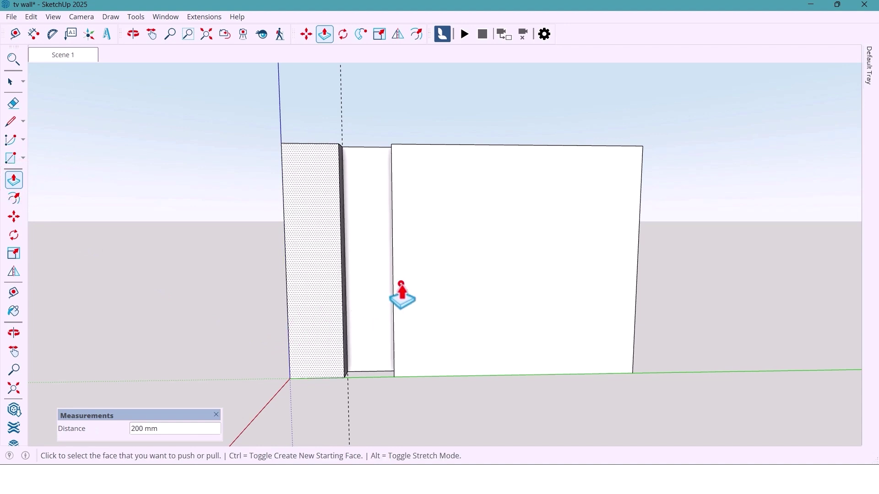
# Step: Make the extruded block on the left of the wall a group
pyautogui.press('space')
pyautogui.click(329, 302)
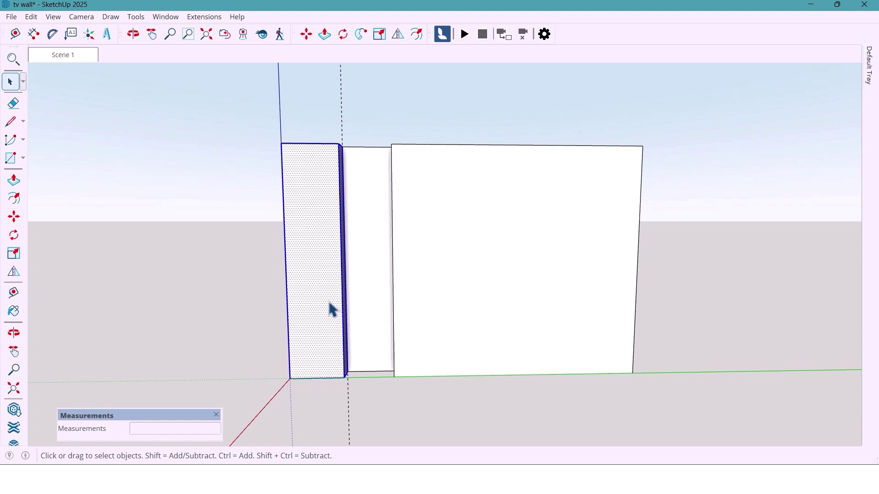
pyautogui.rightClick(333, 310)
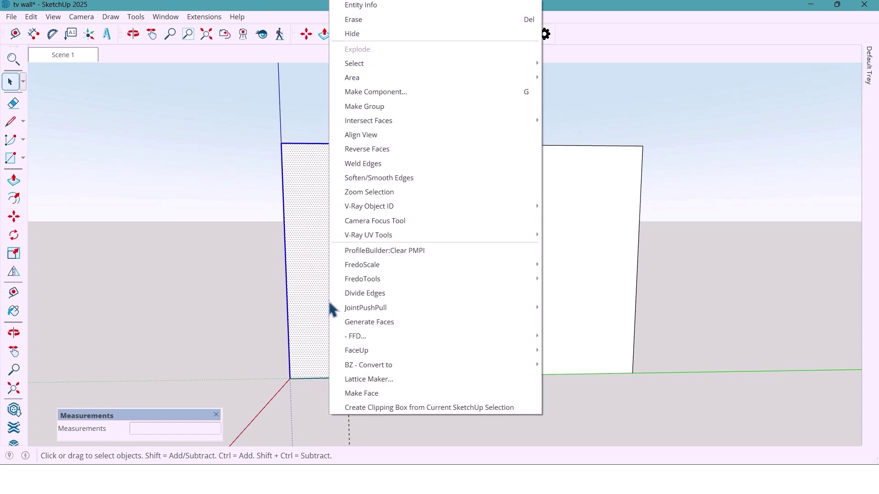
pyautogui.click(360, 106)
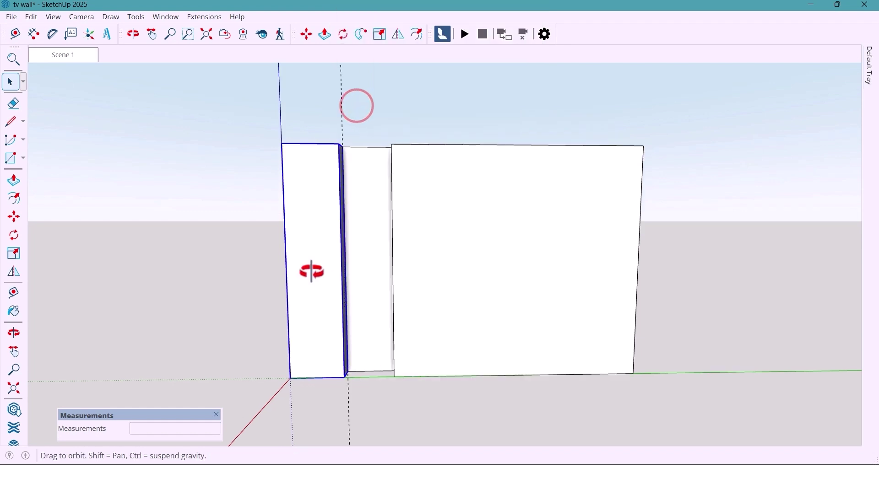
# Step: Open the block group and copy its top front edge a short distance down the front face
pyautogui.moveTo(310, 271); pyautogui.dragTo(329, 281, button='middle')
pyautogui.click(327, 273)
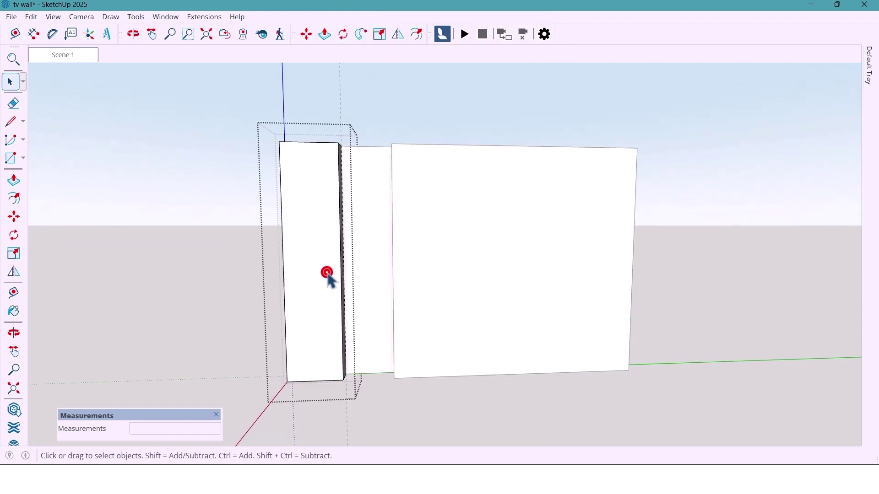
pyautogui.scroll(4, 290, 144)
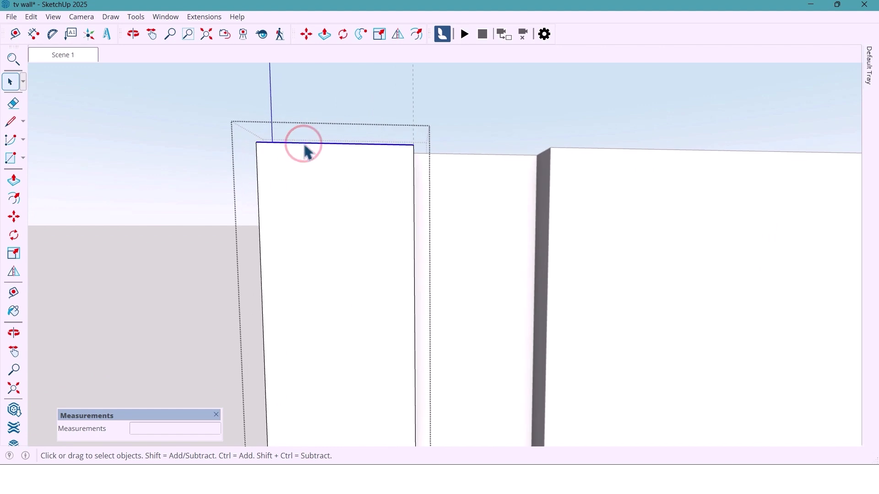
pyautogui.press('m')
pyautogui.press('ctrl')
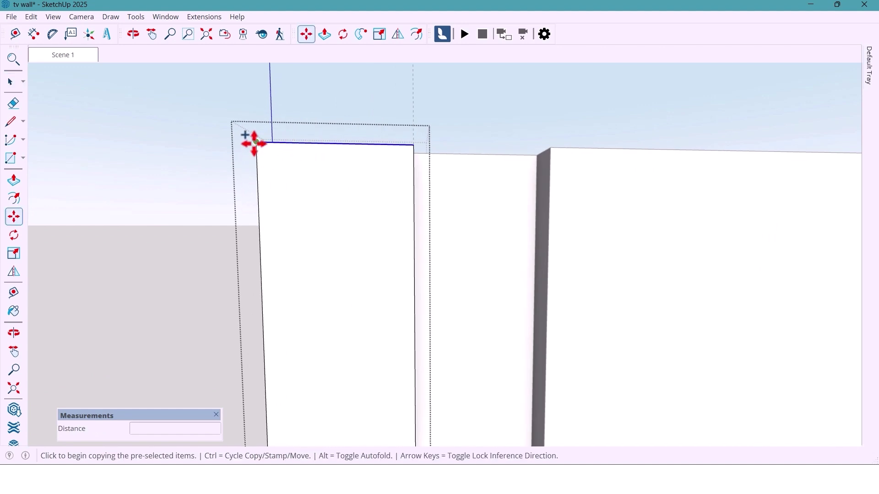
pyautogui.click(257, 145)
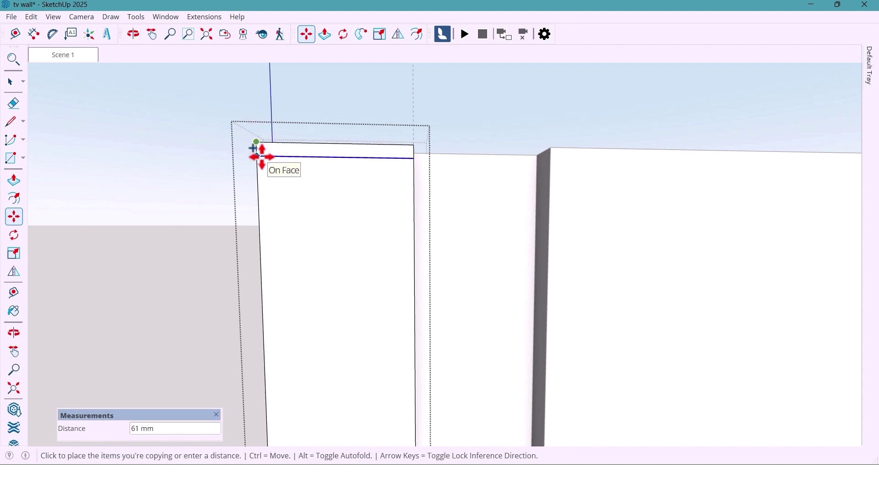
pyautogui.click(262, 157)
# Step: Copy the new horizontal edge 5 mm further down the front face to outline a narrow groove
pyautogui.scroll(5, 262, 158)
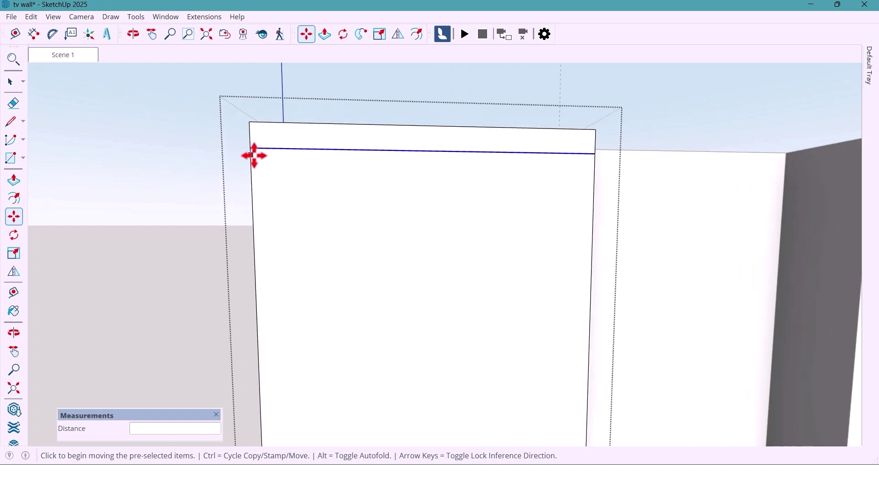
pyautogui.press('ctrl')
pyautogui.click(250, 149)
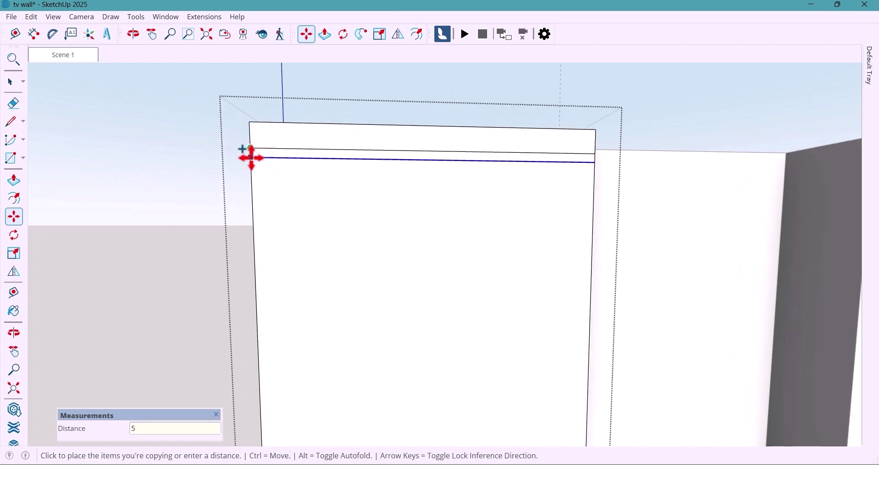
pyautogui.press('Return')
pyautogui.press('space')
# Step: Place a vertical guide on the block's front face, 300 mm inward from its right edge
pyautogui.moveTo(337, 192); pyautogui.dragTo(359, 232, button='middle')
pyautogui.scroll(-3, 309, 184)
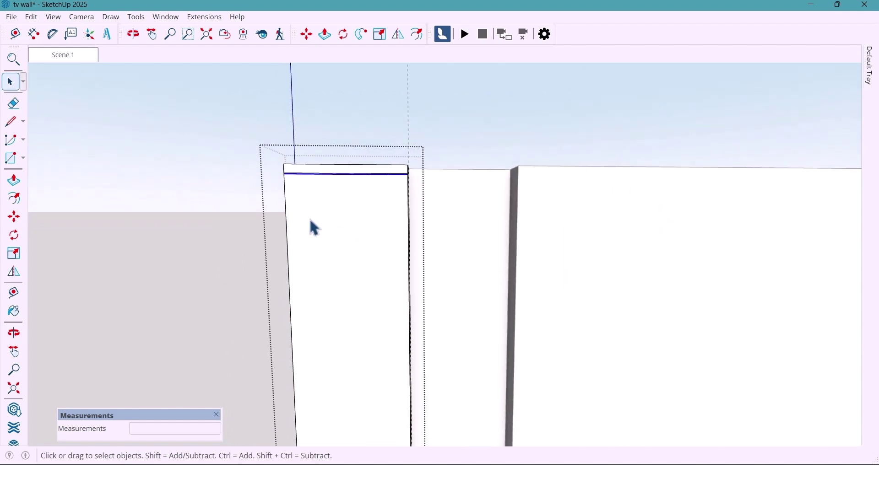
pyautogui.click(15, 35)
pyautogui.moveTo(324, 144); pyautogui.dragTo(372, 244, button='middle')
pyautogui.scroll(2, 372, 244)
pyautogui.click(382, 251)
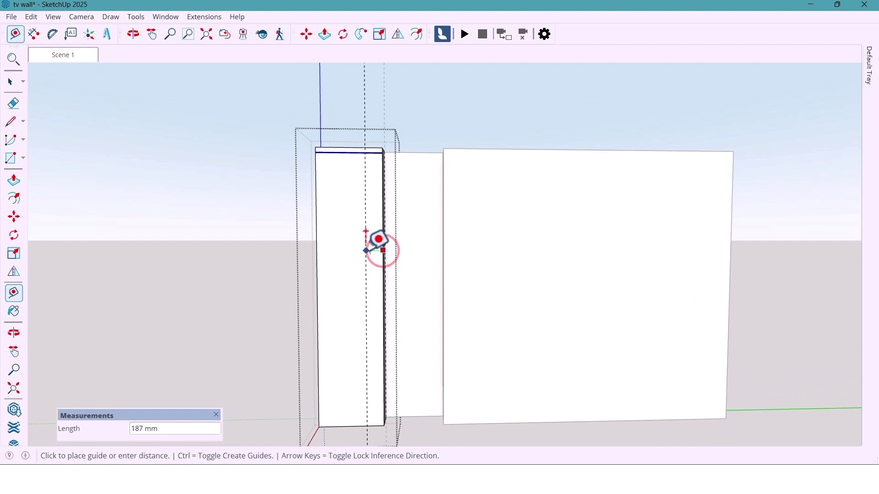
pyautogui.write('300')
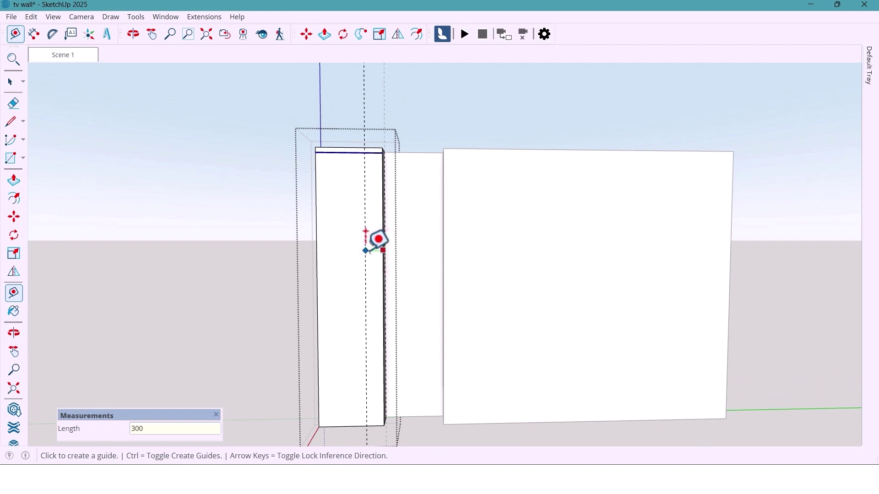
pyautogui.scroll(4, 341, 197)
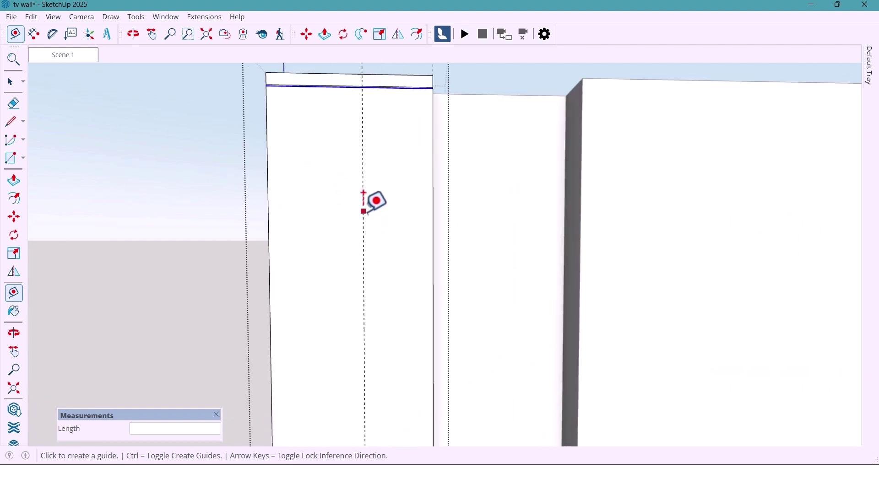
# Step: Place a second vertical guide on the block's front face, 20 mm to the left of the existing guide
pyautogui.click(363, 211)
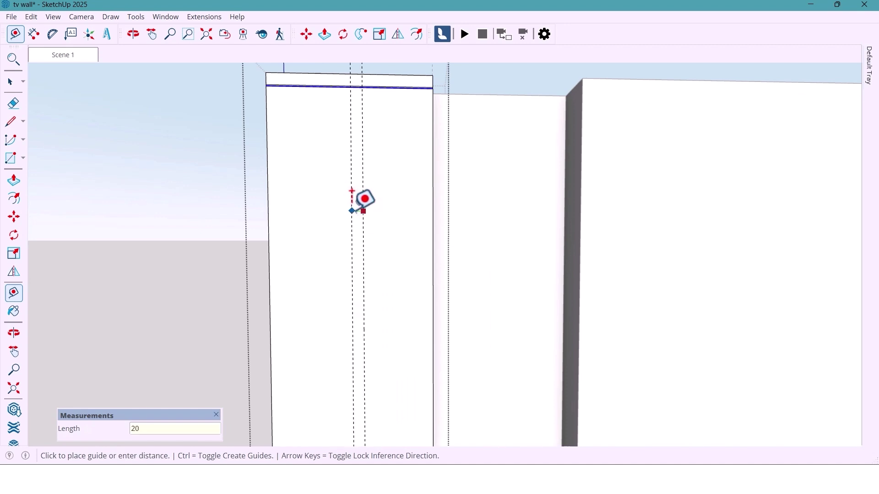
pyautogui.press('Return')
pyautogui.scroll(-1, 385, 224)
pyautogui.press('space')
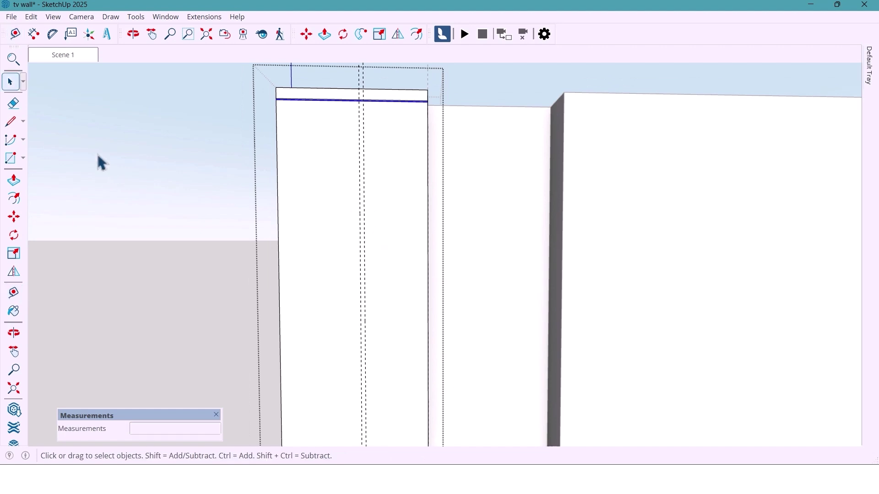
# Step: Draw a vertical line along the right-hand guide from the lower groove edge down to the block's bottom edge
pyautogui.click(11, 123)
pyautogui.scroll(2, 359, 112)
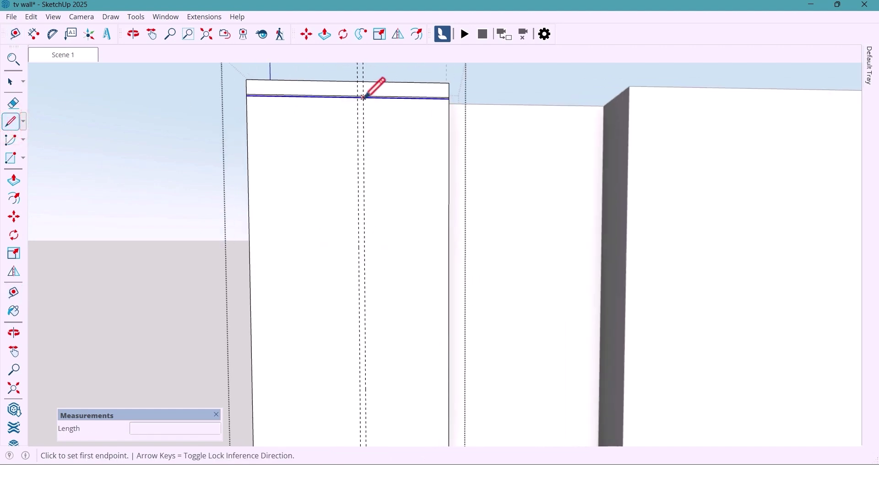
pyautogui.moveTo(364, 97)
pyautogui.mouseDown(button='middle')
pyautogui.moveTo(373, 147)
pyautogui.moveTo(363, 80)
pyautogui.mouseUp(button='middle')
pyautogui.scroll(1, 363, 80)
pyautogui.click(356, 93)
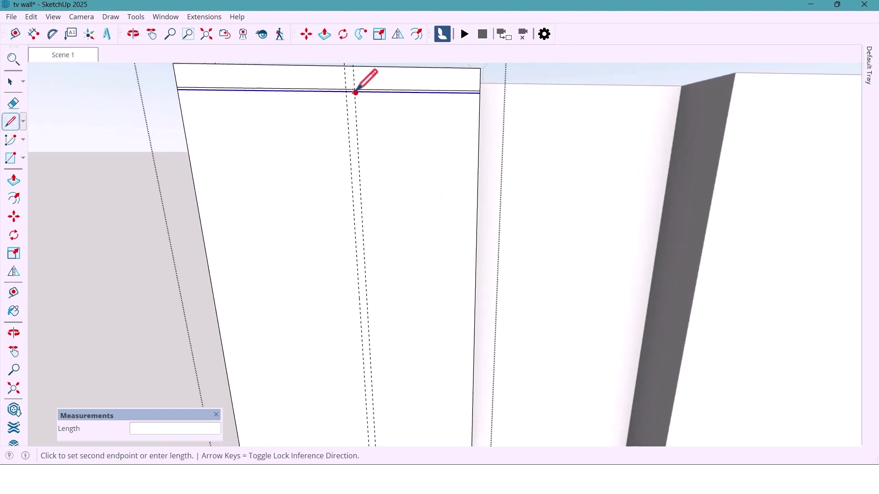
pyautogui.scroll(-5, 356, 92)
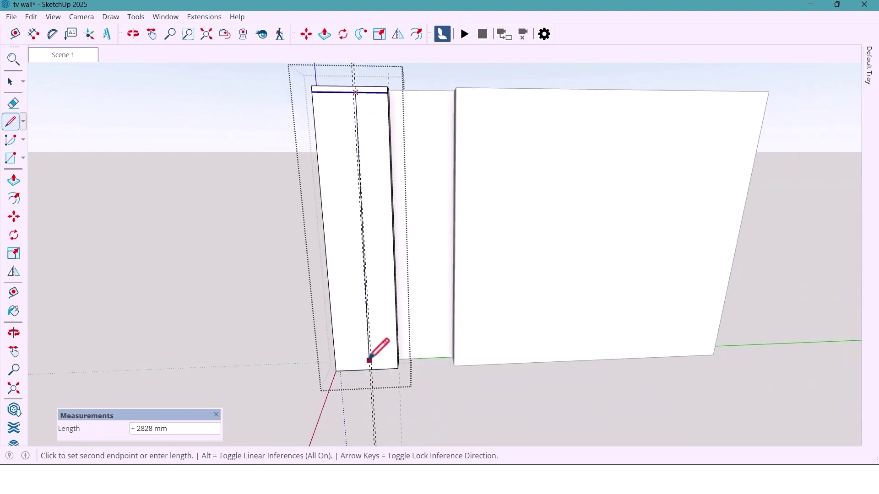
pyautogui.click(372, 369)
# Step: Draw a parallel vertical line along the left-hand guide from the horizontal groove to the block's bottom edge
pyautogui.scroll(3, 361, 114)
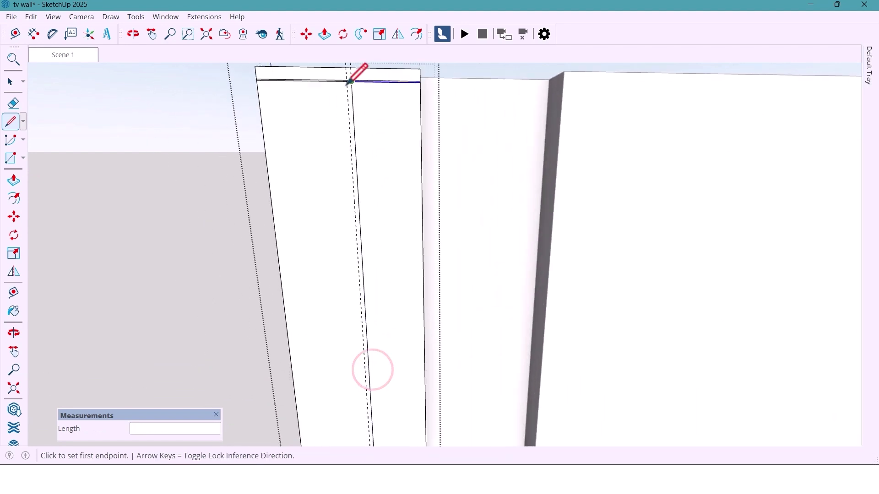
pyautogui.click(347, 82)
pyautogui.scroll(-1, 348, 82)
pyautogui.scroll(-2, 348, 83)
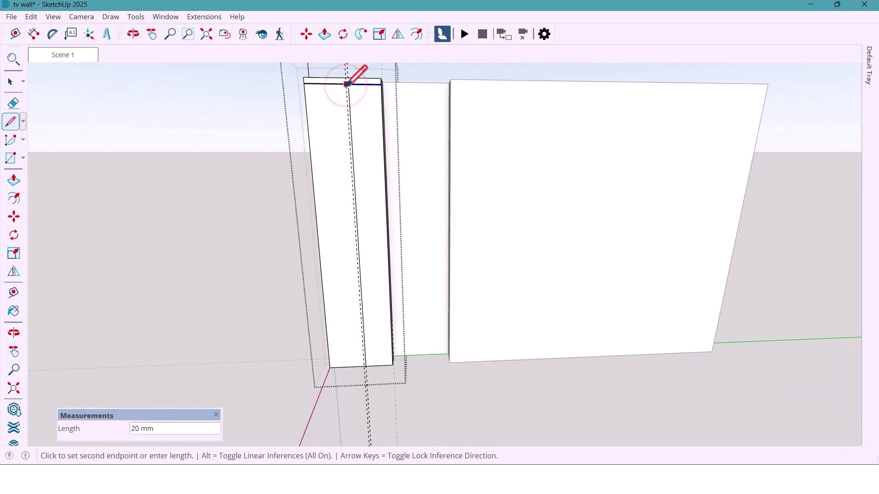
pyautogui.scroll(4, 354, 348)
pyautogui.click(372, 366)
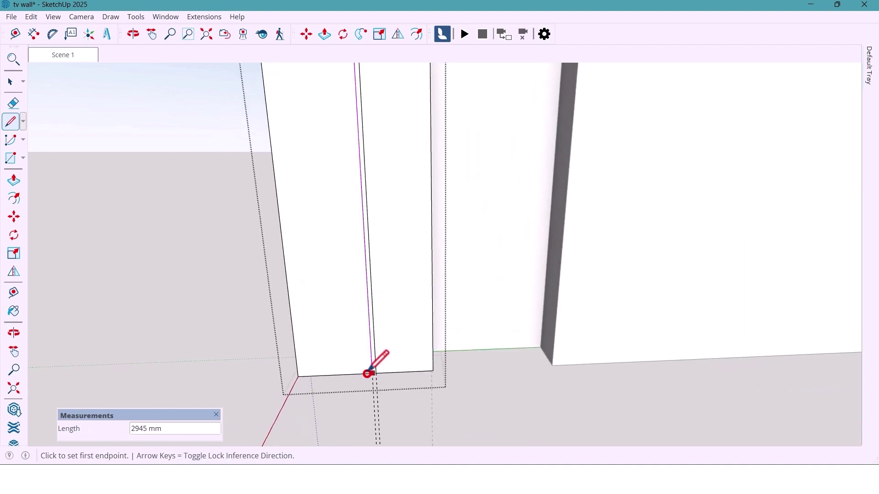
pyautogui.scroll(-1, 371, 373)
pyautogui.scroll(-5, 371, 373)
# Step: Erase the two vertical guides on the block's front face and close the block group
pyautogui.click(13, 103)
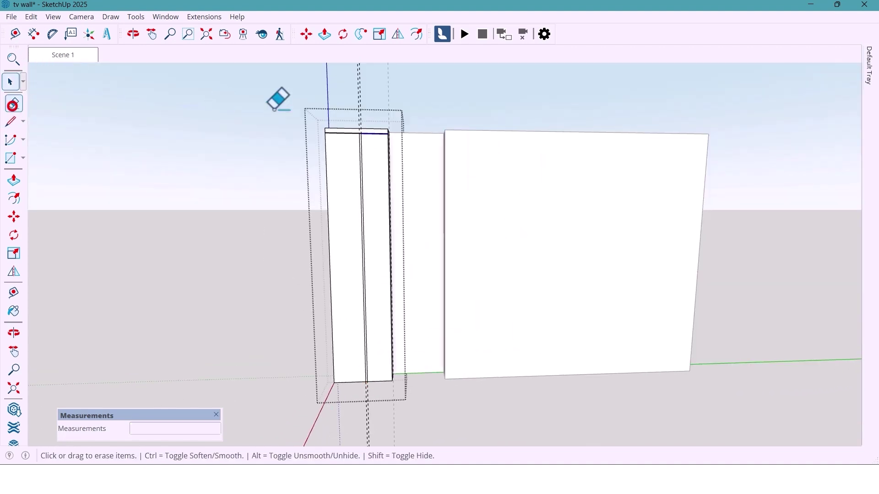
pyautogui.click(358, 95)
pyautogui.moveTo(420, 337); pyautogui.dragTo(408, 334, button='middle')
pyautogui.press('space')
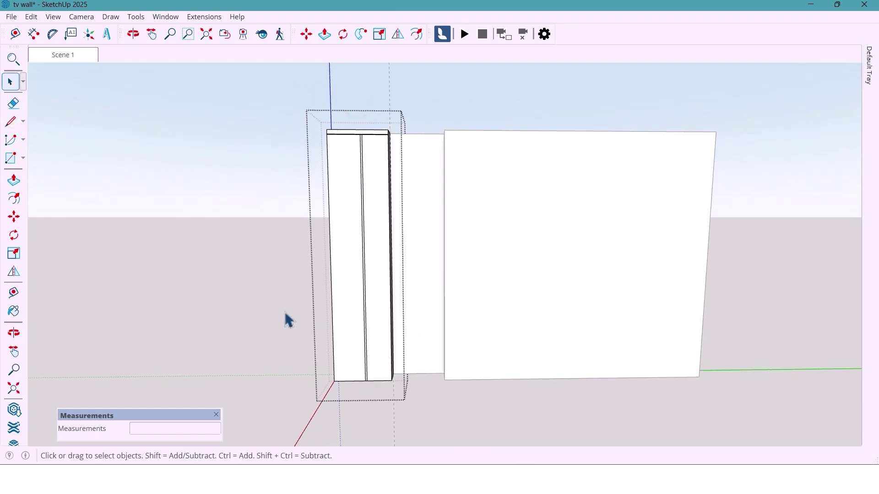
pyautogui.moveTo(304, 259)
pyautogui.mouseDown(button='middle')
pyautogui.moveTo(314, 247)
pyautogui.moveTo(359, 274)
pyautogui.moveTo(412, 281)
pyautogui.moveTo(406, 286)
pyautogui.moveTo(441, 356)
pyautogui.mouseUp(button='middle')
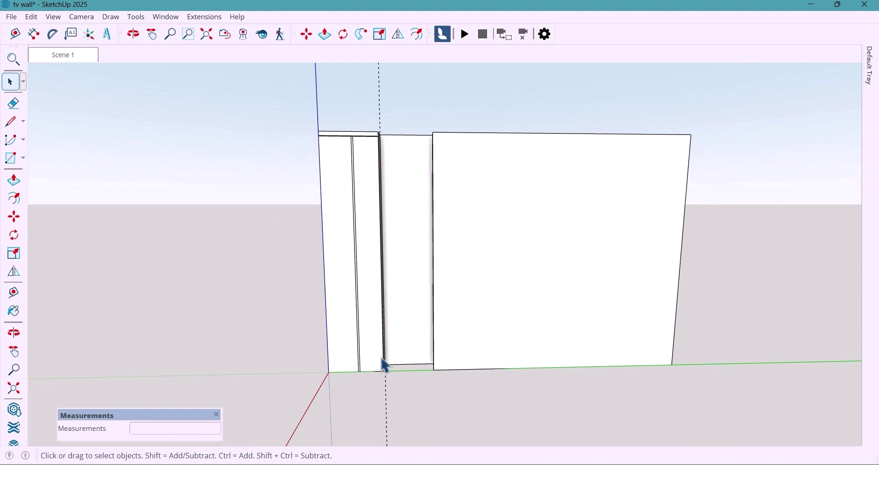
# Step: Place a vertical guide on the recessed wall, offset to the right from the grooved block's side
pyautogui.press('t')
pyautogui.moveTo(402, 154)
pyautogui.mouseDown(button='middle')
pyautogui.moveTo(353, 232)
pyautogui.moveTo(394, 158)
pyautogui.mouseUp(button='middle')
pyautogui.click(383, 166)
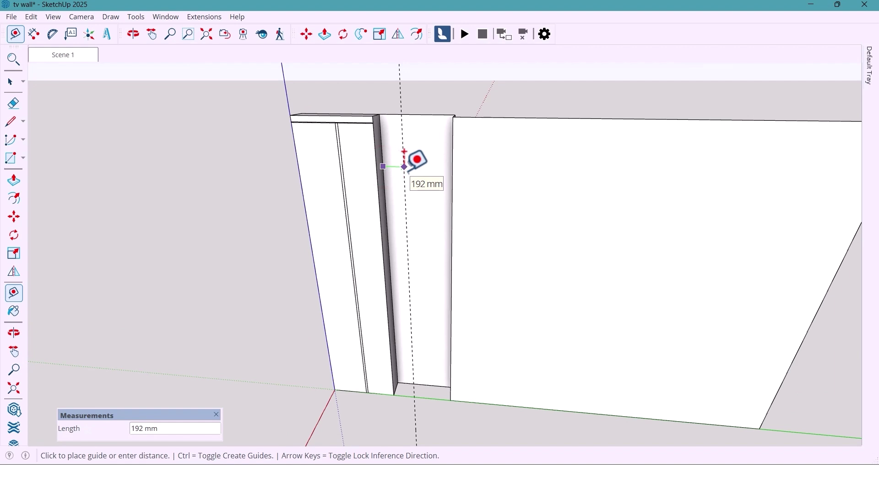
pyautogui.moveTo(405, 152); pyautogui.dragTo(424, 169, button='middle')
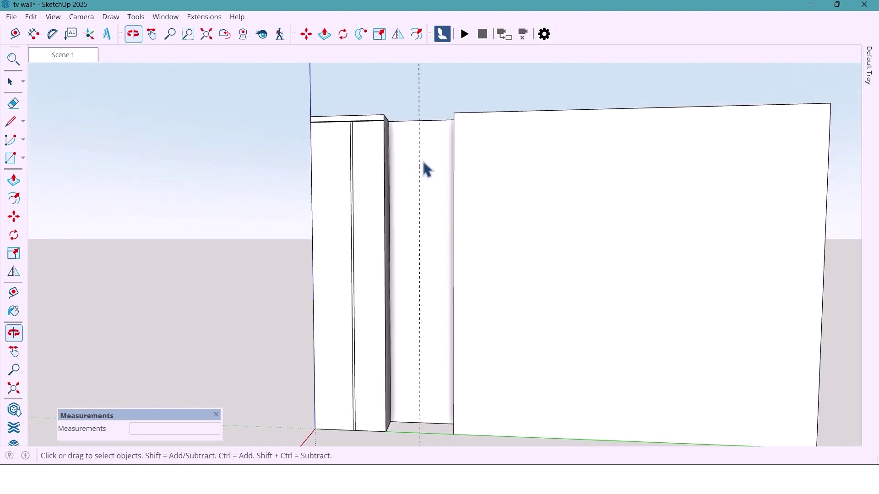
# Step: Draw a full-height rectangle on the recessed wall between the grooved block and the vertical guide
pyautogui.click(10, 158)
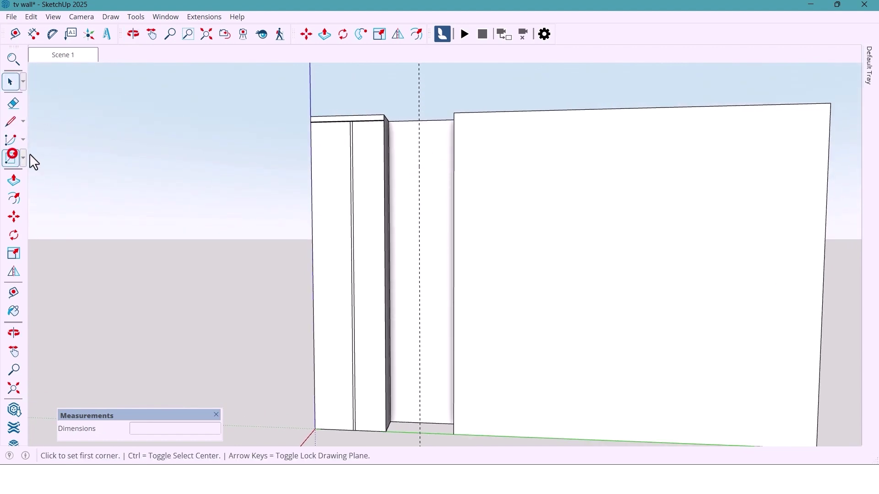
pyautogui.click(388, 120)
pyautogui.scroll(-3, 388, 121)
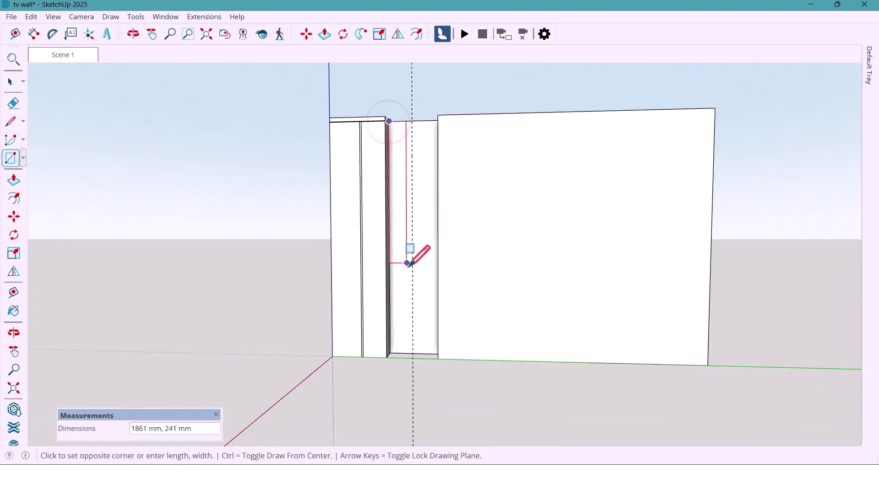
pyautogui.click(413, 353)
pyautogui.moveTo(415, 286); pyautogui.dragTo(410, 306, button='middle')
pyautogui.press('space')
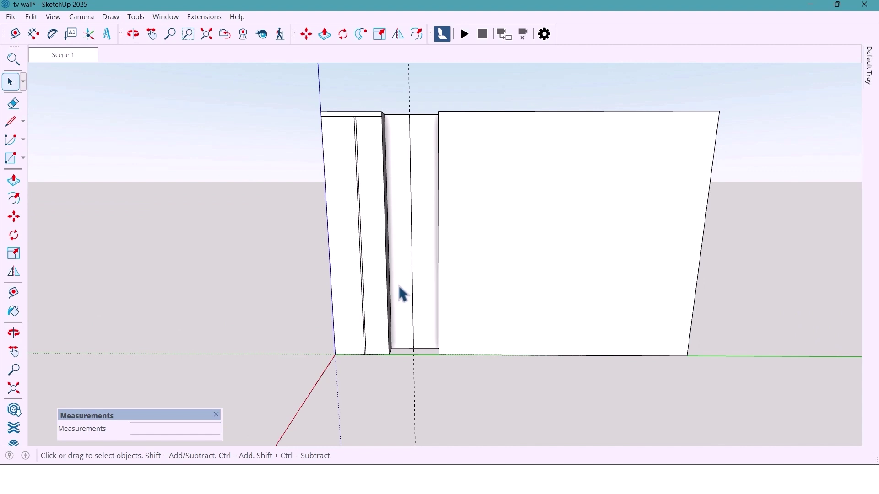
# Step: Extrude the new rectangle 200 mm forward with Push/Pull, flush with the wall's front face
pyautogui.press('p')
pyautogui.click(404, 281)
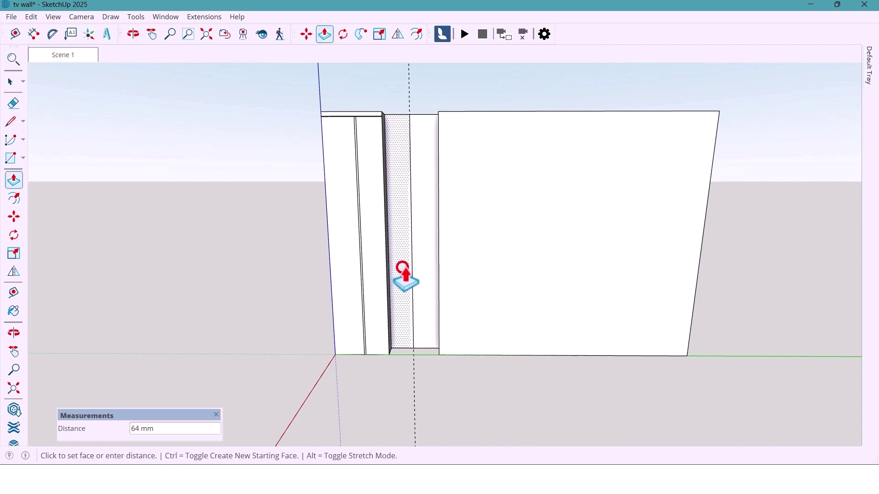
pyautogui.click(451, 257)
pyautogui.moveTo(449, 252); pyautogui.dragTo(398, 288, button='middle')
pyautogui.press('space')
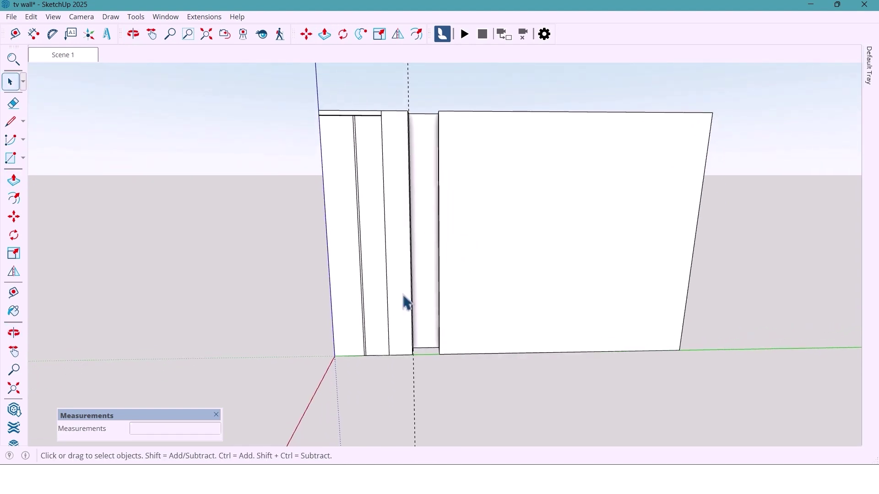
# Step: Place a horizontal guide 350 mm above the bottom edge of the new block's front face
pyautogui.moveTo(481, 328); pyautogui.dragTo(472, 305, button='middle')
pyautogui.click(16, 34)
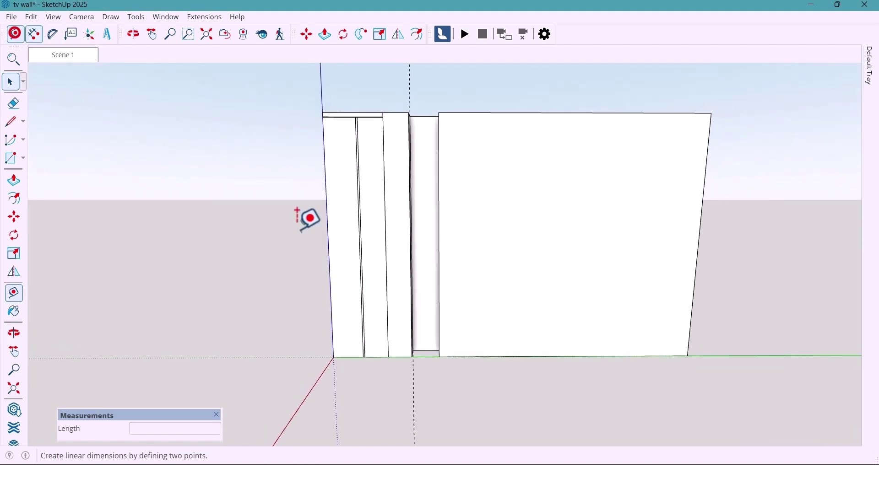
pyautogui.click(400, 357)
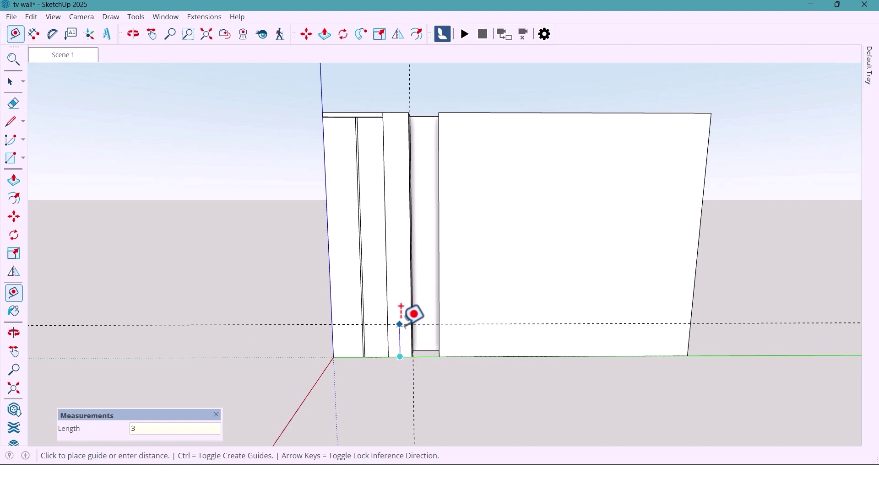
pyautogui.write('350')
pyautogui.press('Return')
# Step: Place a second horizontal guide 900 mm above the first one
pyautogui.click(458, 332)
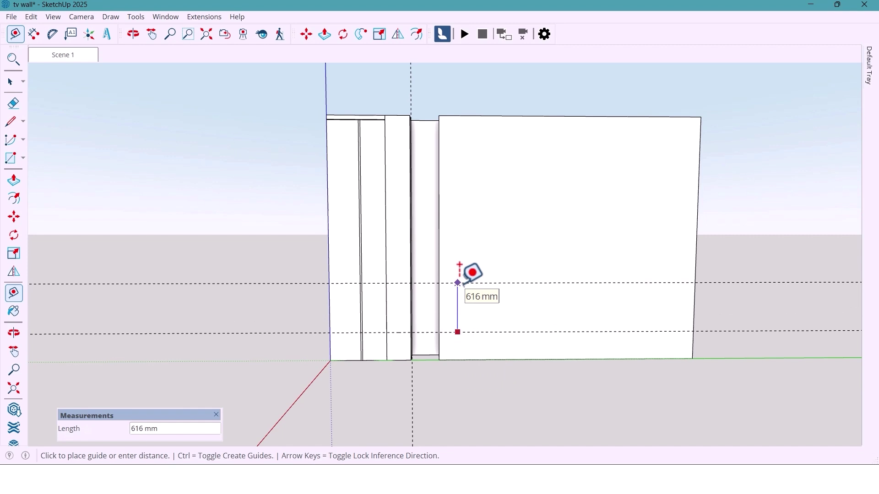
pyautogui.write('900')
pyautogui.press('Return')
pyautogui.press('space')
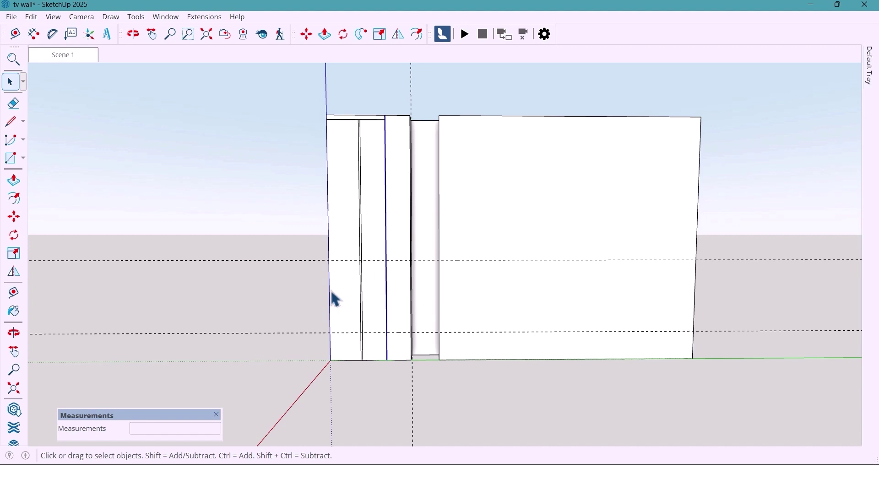
# Step: Copy the new block's left front vertical edge 16 mm inward to outline a side panel
pyautogui.click(14, 217)
pyautogui.scroll(3, 409, 370)
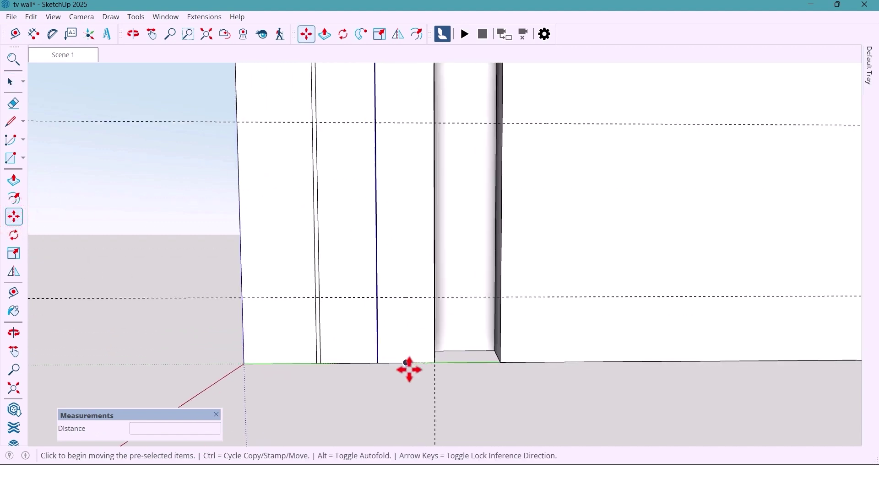
pyautogui.scroll(3, 409, 369)
pyautogui.press('ctrl')
pyautogui.click(357, 363)
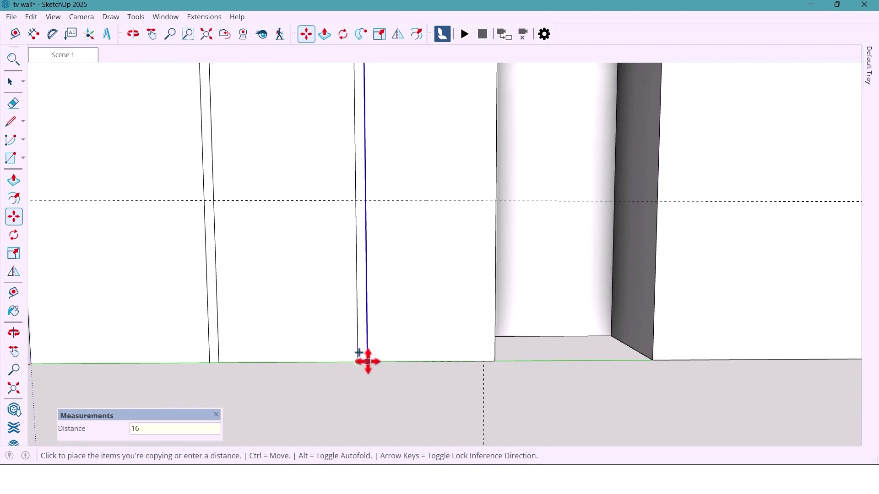
pyautogui.press('Return')
pyautogui.press('space')
# Step: Copy the new block's right front vertical edge 16 mm inward to outline the opposite side panel
pyautogui.click(496, 347)
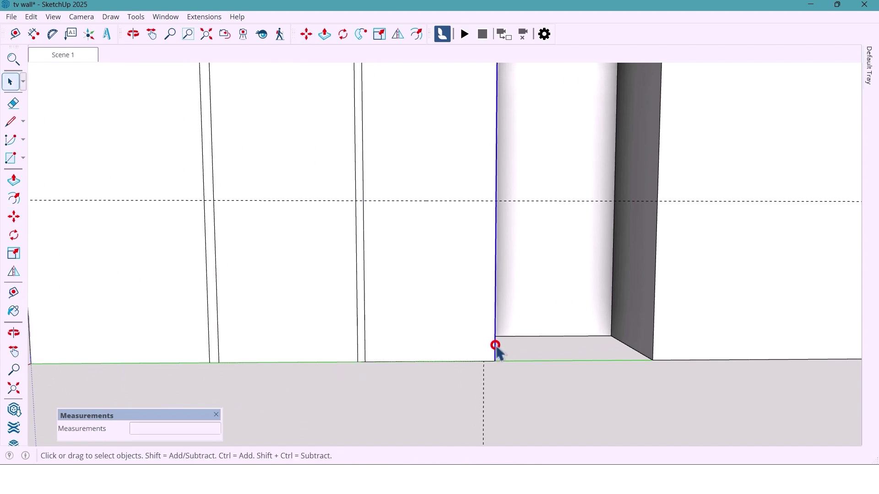
pyautogui.press('m')
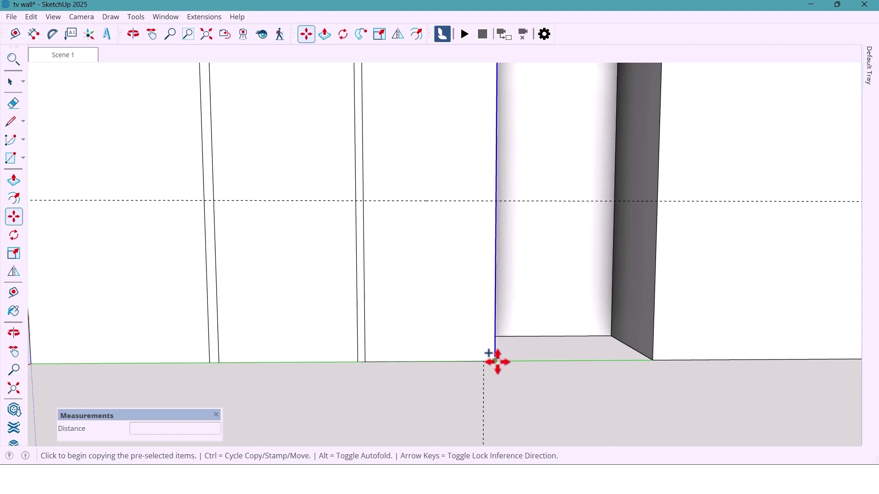
pyautogui.click(497, 363)
pyautogui.click(486, 361)
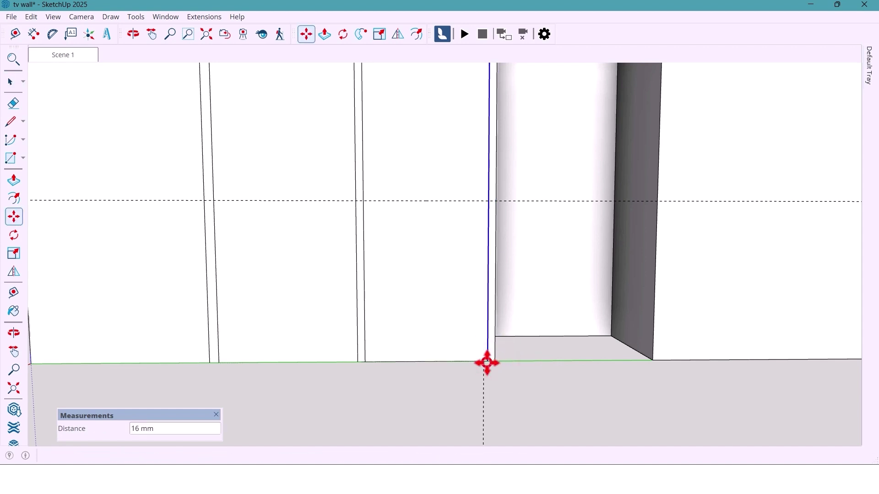
# Step: Copy the right side panel's inner edge 4 mm further inward to outline a narrow gap
pyautogui.scroll(2, 490, 362)
pyautogui.click(493, 361)
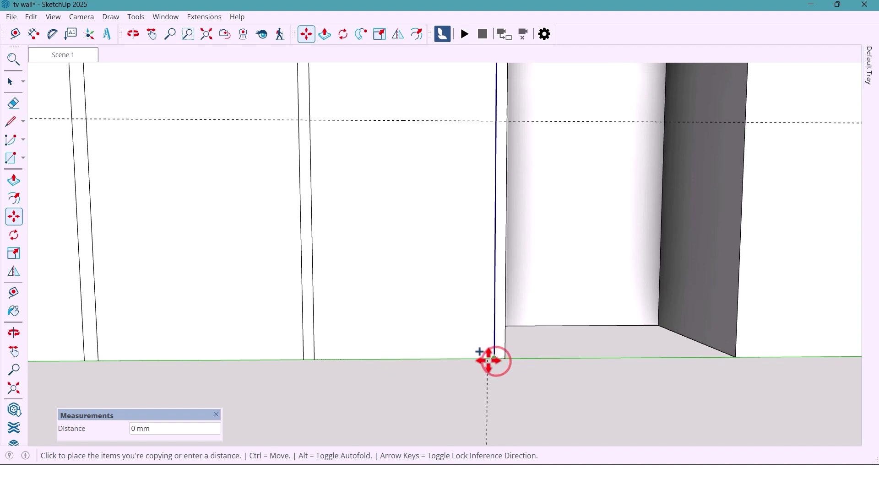
pyautogui.press('Return')
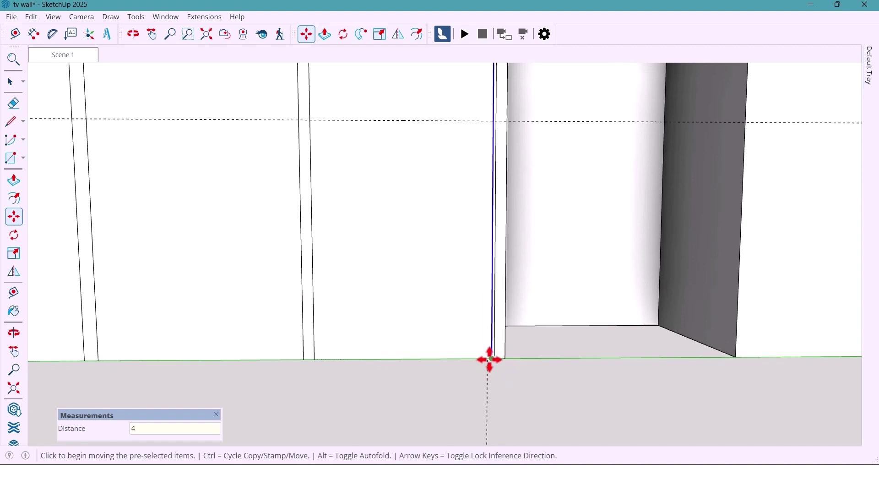
pyautogui.press('space')
# Step: Copy the left side panel's inner edge 4 mm further inward to outline a matching gap
pyautogui.click(315, 352)
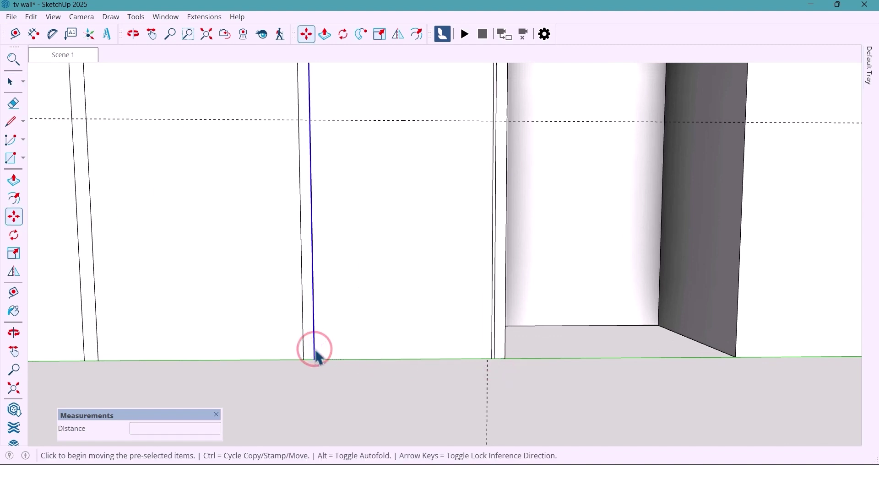
pyautogui.press('ctrl')
pyautogui.click(314, 355)
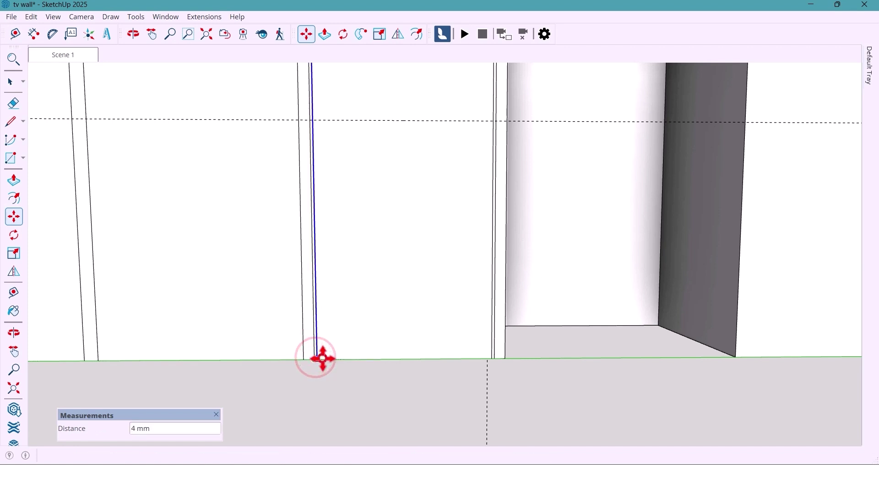
pyautogui.click(322, 358)
pyautogui.press('space')
# Step: Draw a 260 mm horizontal line along the lower guide between the two innermost vertical lines
pyautogui.moveTo(330, 377); pyautogui.dragTo(337, 310, button='middle')
pyautogui.press('l')
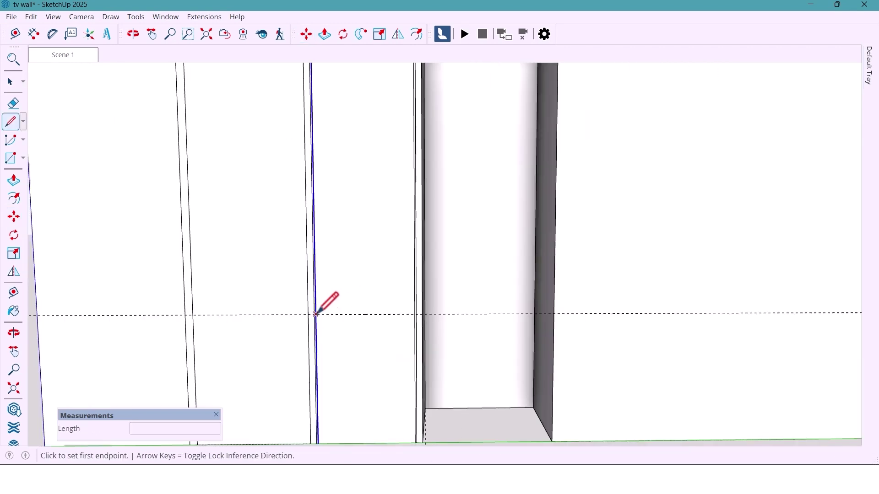
pyautogui.scroll(3, 316, 314)
pyautogui.click(315, 314)
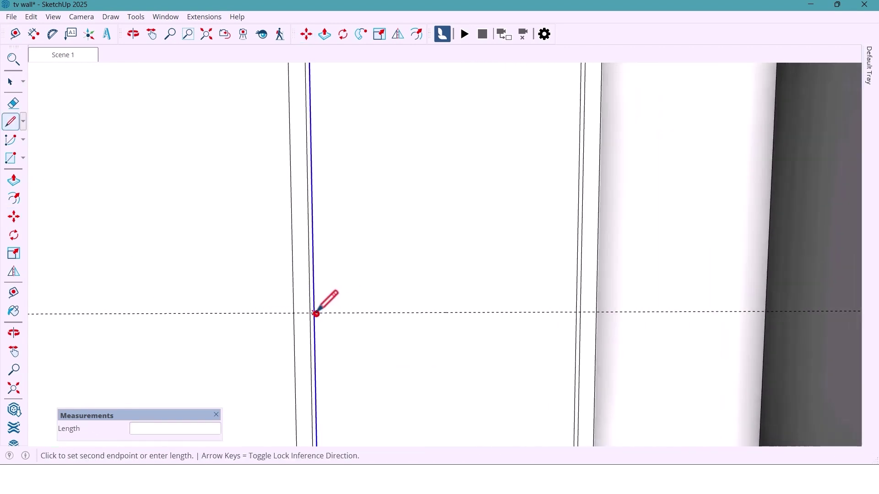
pyautogui.click(576, 311)
pyautogui.press('space')
# Step: Draw a 260 mm horizontal line along the upper guide between the column's two innermost vertical lines
pyautogui.scroll(-5, 512, 322)
pyautogui.press('l')
pyautogui.scroll(3, 492, 163)
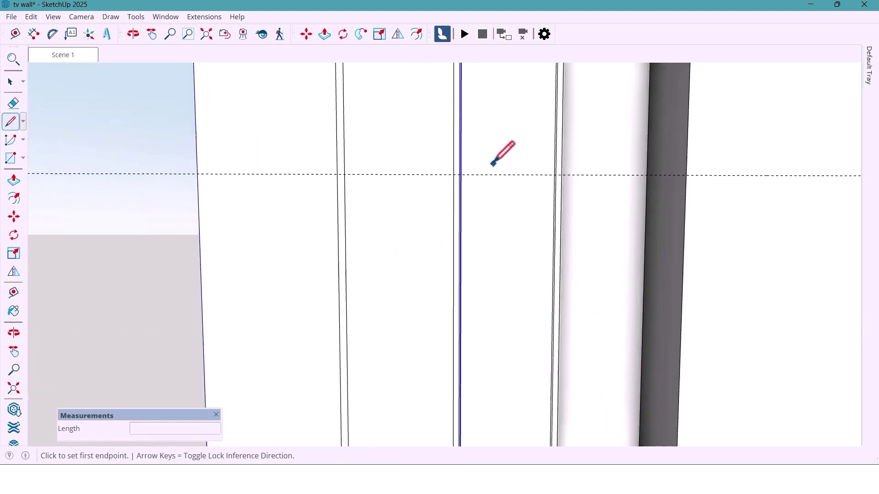
pyautogui.scroll(4, 492, 164)
pyautogui.click(422, 183)
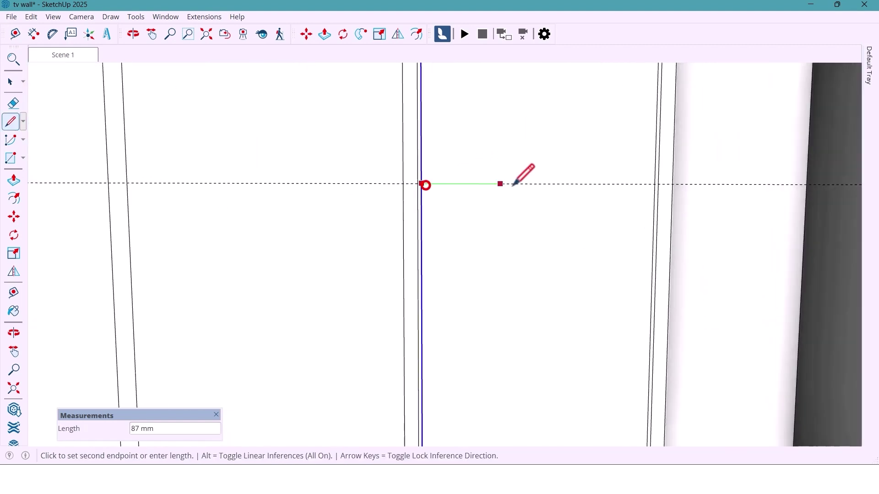
pyautogui.click(652, 184)
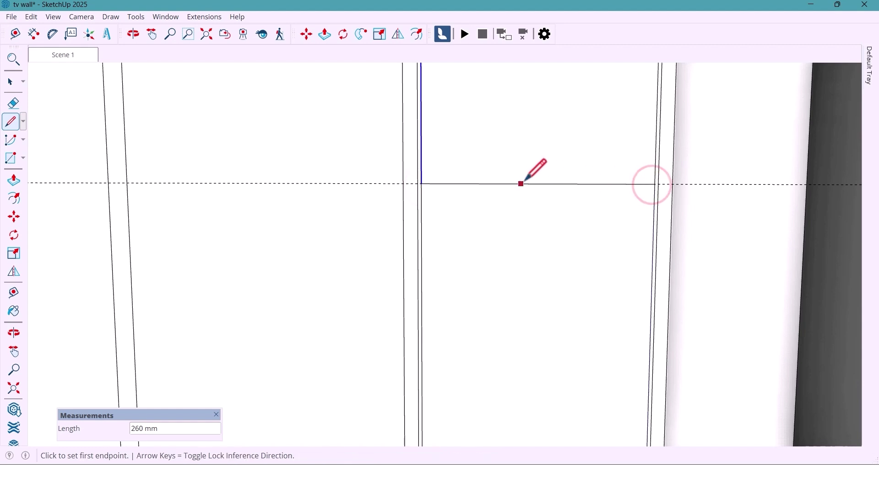
# Step: Copy the line on the upper guide 16 mm upward to outline a shelf board
pyautogui.press('space')
pyautogui.scroll(-1, 463, 191)
pyautogui.press('m')
pyautogui.press('ctrl')
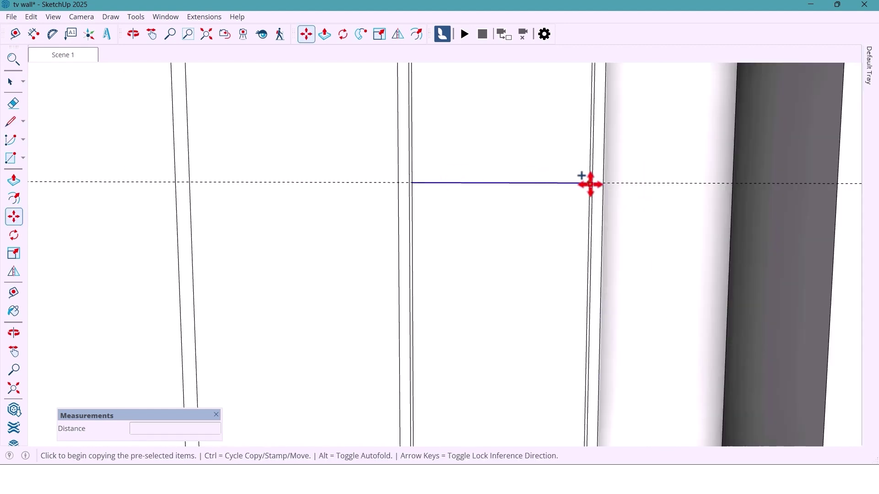
pyautogui.click(589, 183)
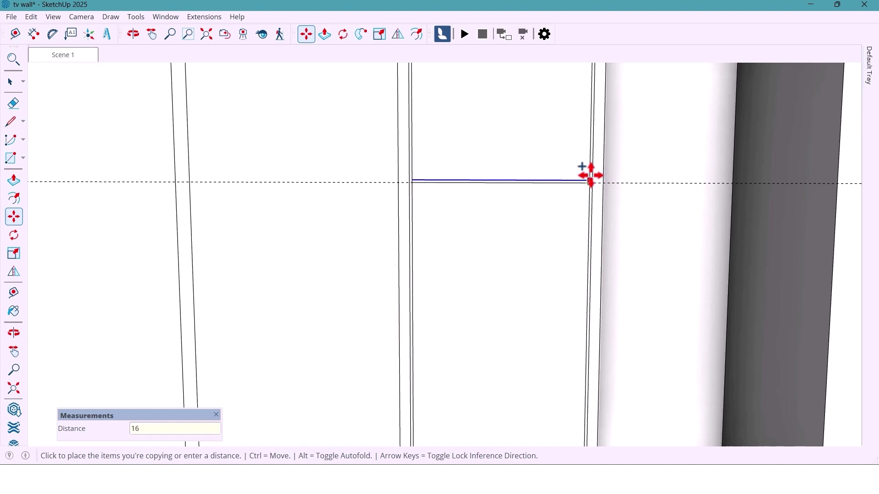
pyautogui.write('16')
pyautogui.press('Return')
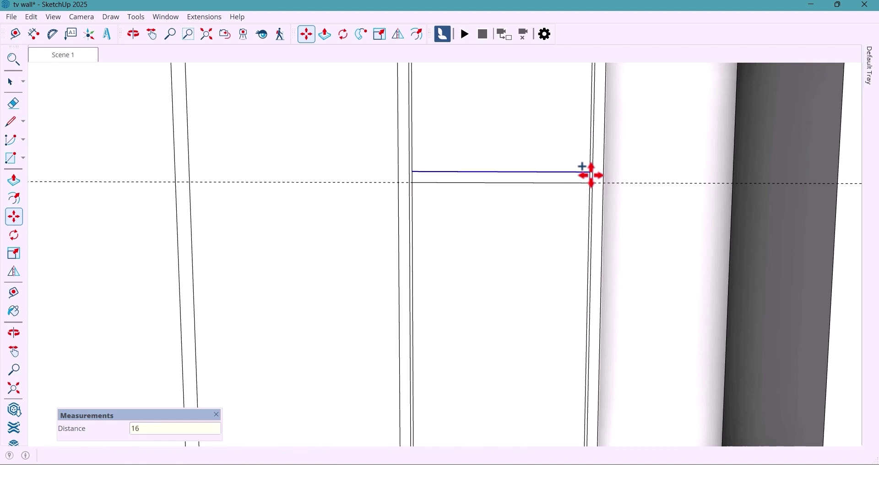
# Step: Copy the upper shelf's top line 4 mm further upward to outline a narrow gap
pyautogui.press('ctrl')
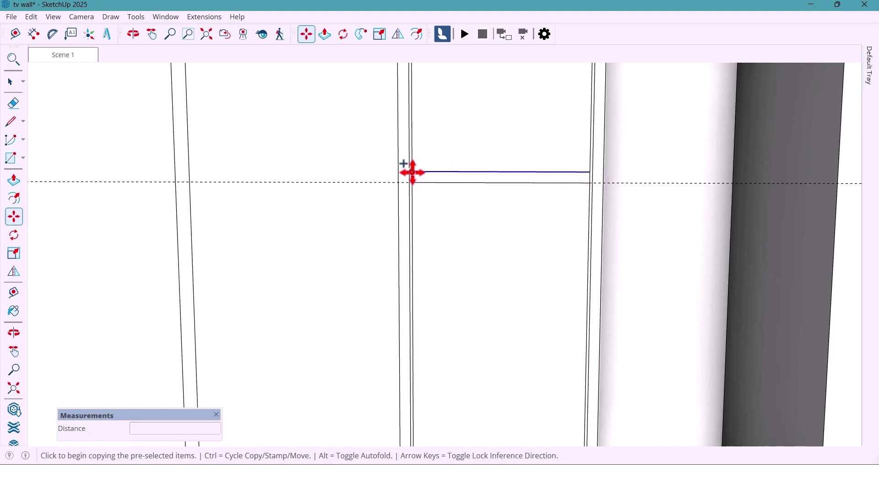
pyautogui.click(411, 172)
pyautogui.write('16')
pyautogui.press('Return')
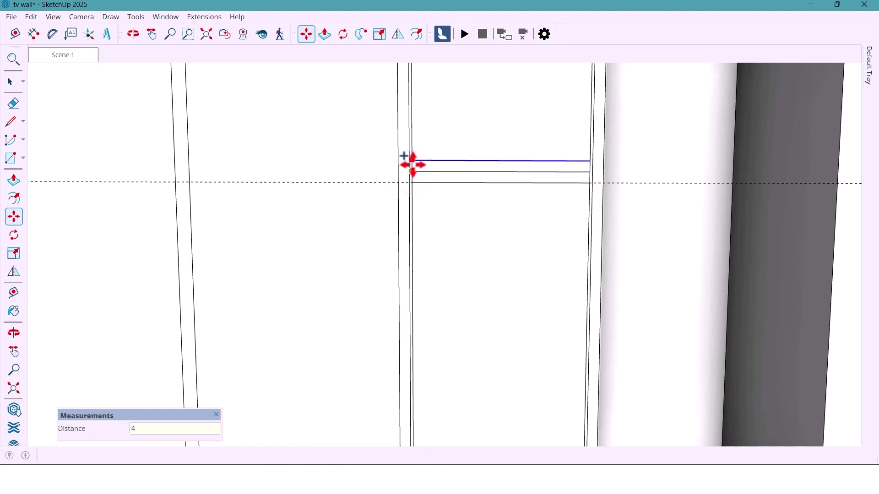
pyautogui.scroll(-3, 270, 173)
pyautogui.scroll(-2, 272, 175)
pyautogui.press('h')
pyautogui.moveTo(295, 211); pyautogui.dragTo(343, 188)
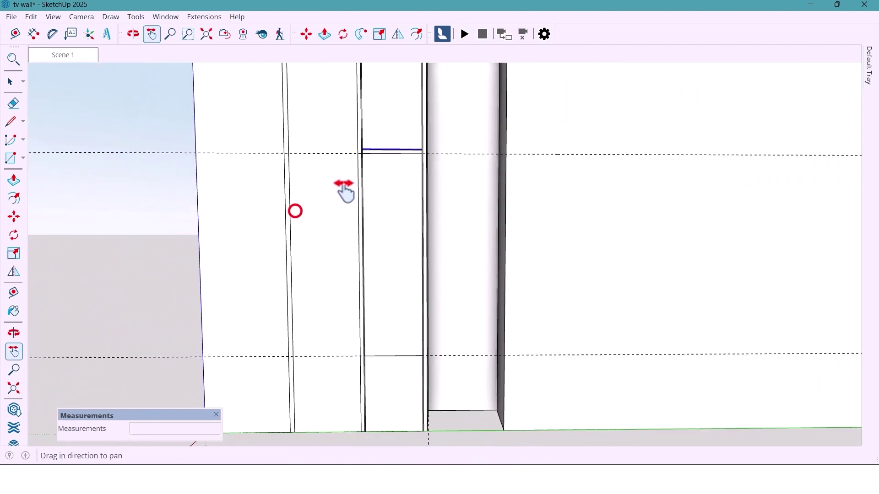
# Step: Copy the horizontal line on the lower guide 16 mm upward to outline the bottom shelf board
pyautogui.press('space')
pyautogui.scroll(4, 372, 368)
pyautogui.click(379, 336)
pyautogui.click(362, 337)
pyautogui.moveTo(362, 337); pyautogui.dragTo(366, 347, button='middle')
pyautogui.scroll(4, 350, 345)
pyautogui.press('m')
pyautogui.scroll(1, 351, 339)
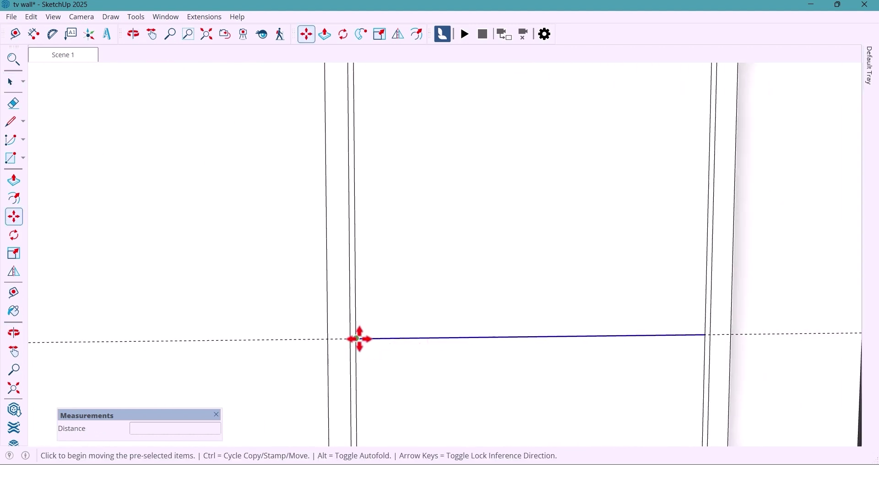
pyautogui.press('ctrl')
pyautogui.click(351, 339)
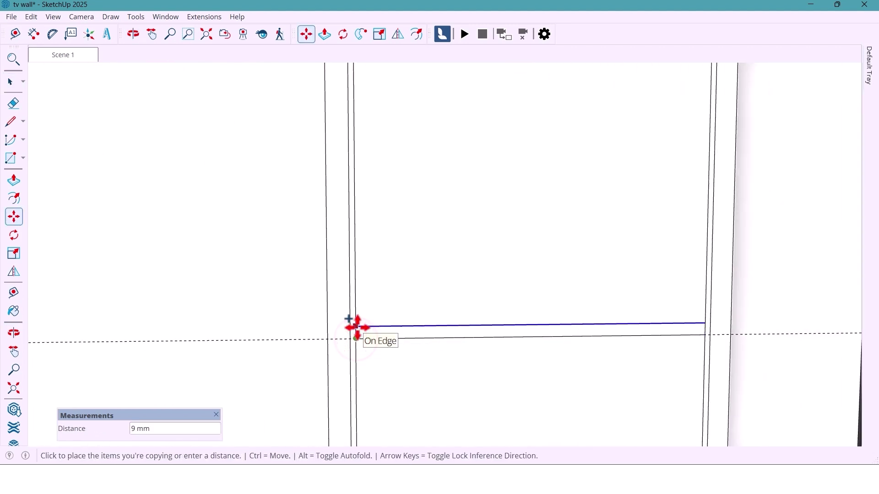
pyautogui.write('16')
pyautogui.press('Return')
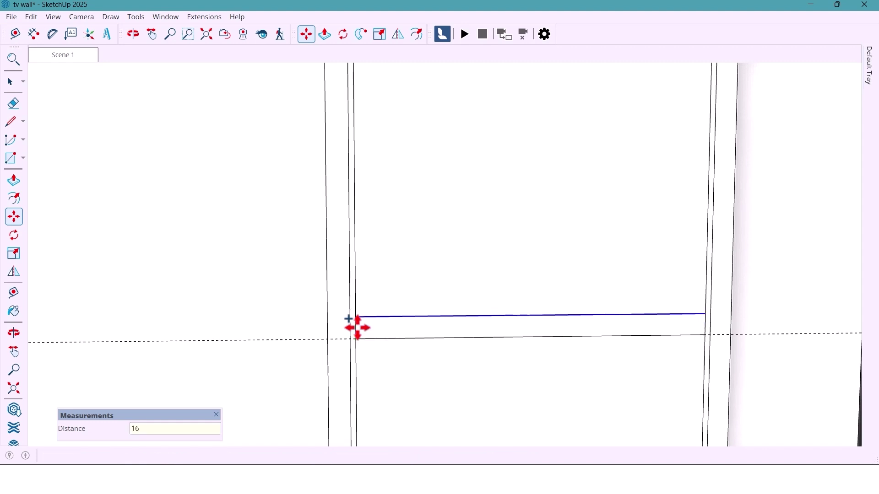
# Step: Copy the bottom shelf's face 300 mm upward and array it x2 to add two evenly spaced shelves
pyautogui.press('space')
pyautogui.click(386, 327)
pyautogui.scroll(-2, 353, 336)
pyautogui.moveTo(386, 348); pyautogui.dragTo(380, 341, button='middle')
pyautogui.press('space')
pyautogui.scroll(-6, 379, 339)
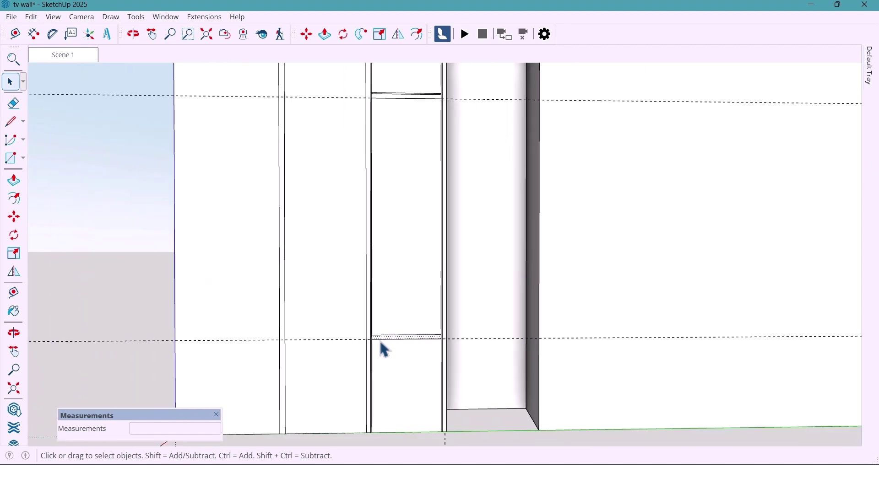
pyautogui.scroll(3, 383, 342)
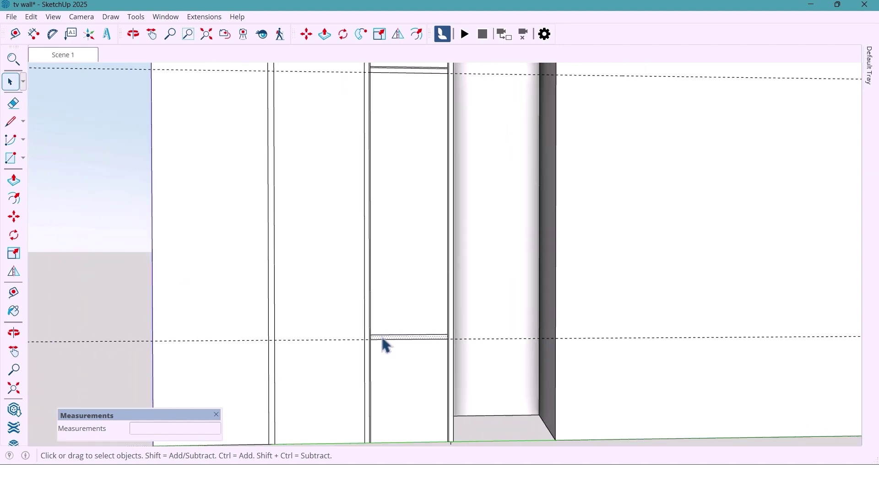
pyautogui.press('m')
pyautogui.scroll(2, 372, 342)
pyautogui.press('ctrl')
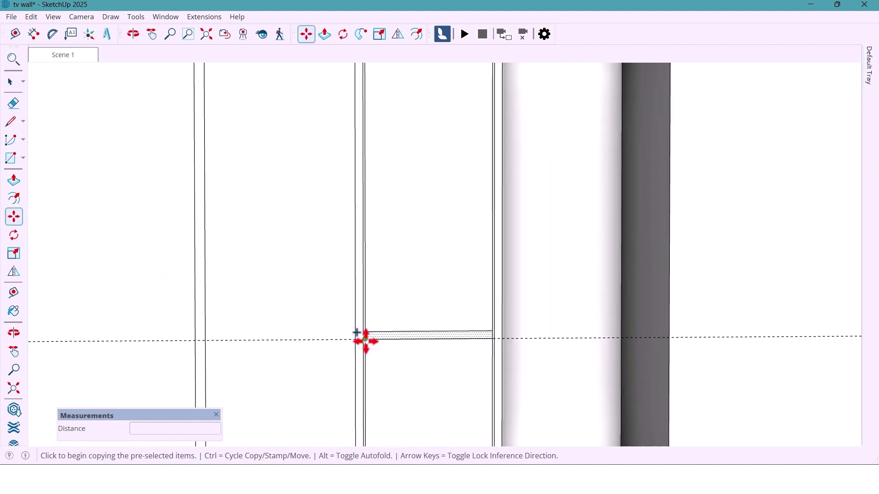
pyautogui.click(364, 341)
pyautogui.scroll(-3, 365, 341)
pyautogui.scroll(-3, 365, 340)
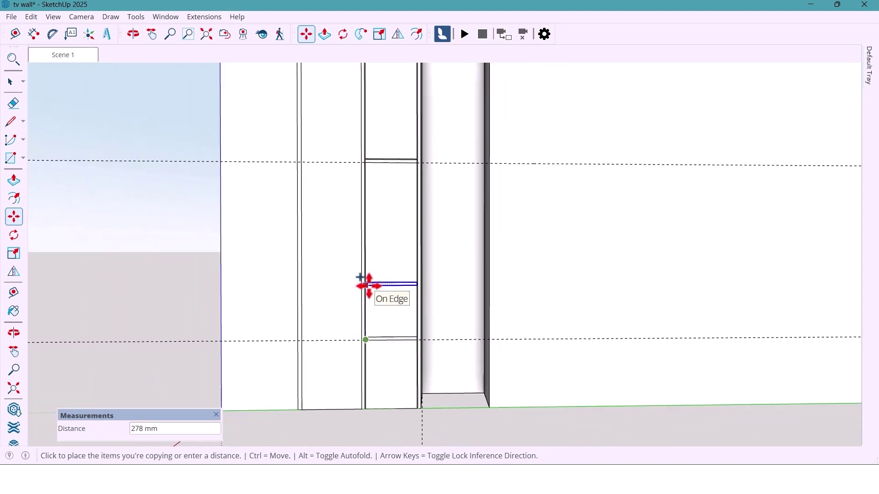
pyautogui.write('300')
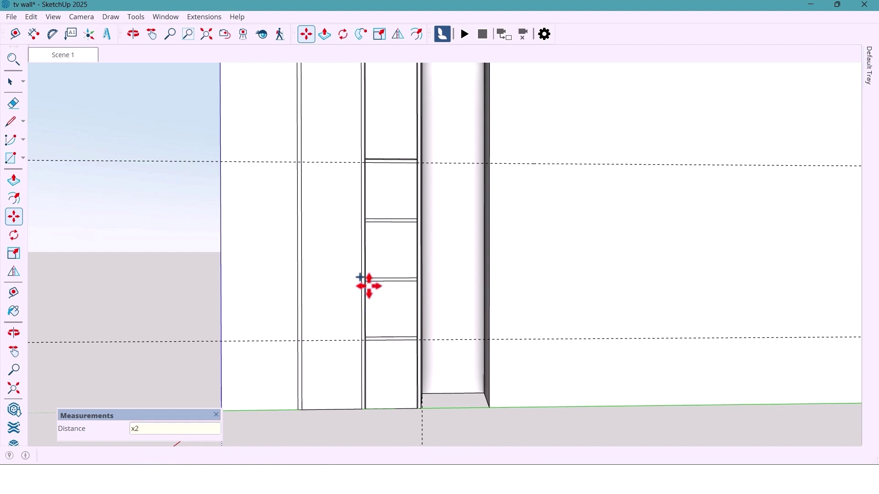
pyautogui.scroll(-2, 375, 312)
pyautogui.moveTo(384, 322)
pyautogui.mouseDown(button='middle')
pyautogui.moveTo(381, 310)
pyautogui.moveTo(385, 316)
pyautogui.mouseUp(button='middle')
pyautogui.press('space')
# Step: Push the face of the lowest compartment between the shelves 190 mm inward to form an open niche
pyautogui.scroll(1, 372, 311)
pyautogui.scroll(-3, 383, 313)
pyautogui.scroll(2, 387, 234)
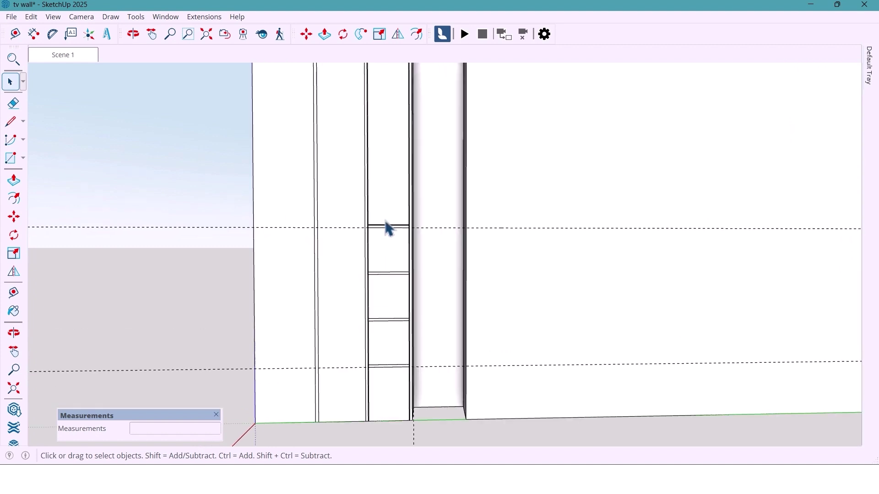
pyautogui.scroll(1, 390, 229)
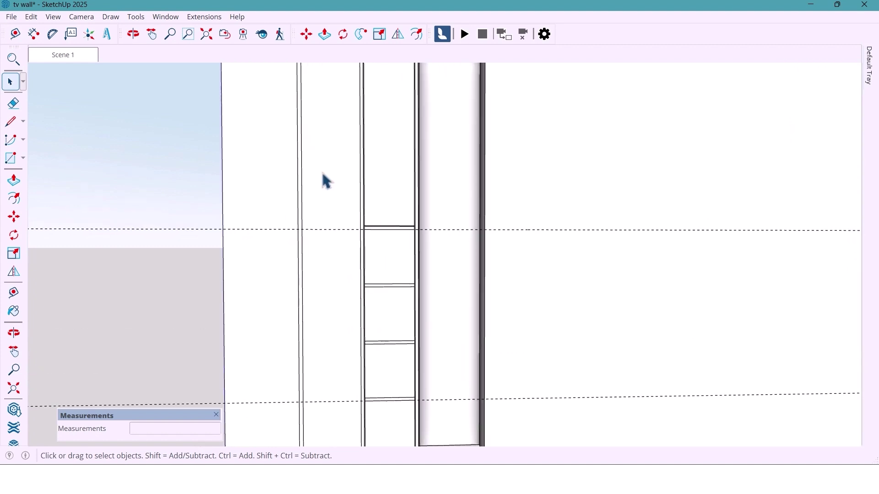
pyautogui.click(19, 180)
pyautogui.scroll(1, 388, 384)
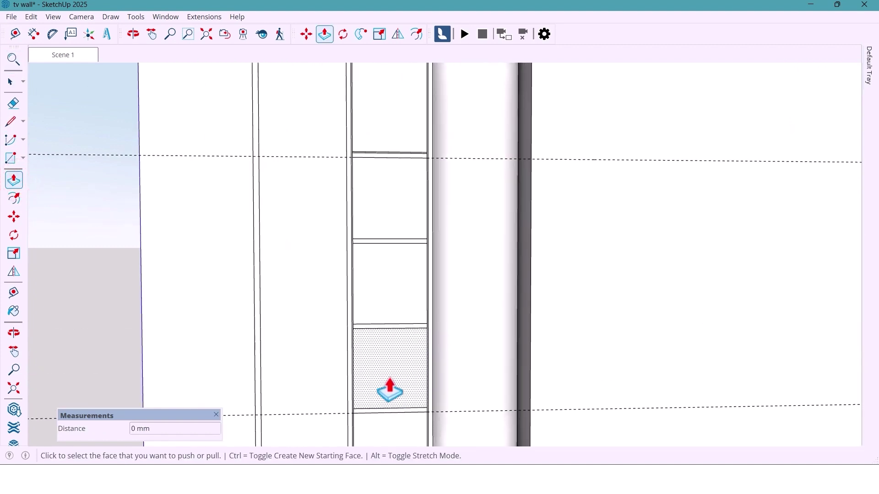
pyautogui.moveTo(389, 389); pyautogui.dragTo(366, 417, button='middle')
pyautogui.click(415, 386)
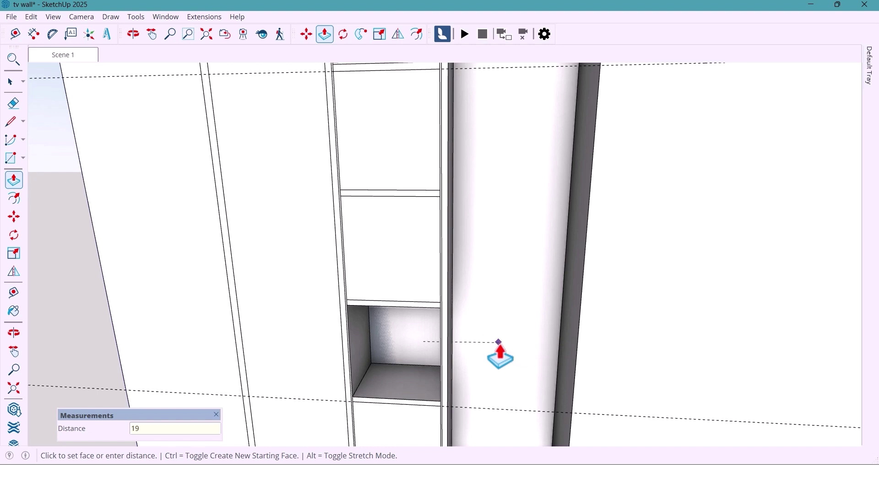
pyautogui.press('Return')
pyautogui.moveTo(496, 355); pyautogui.dragTo(489, 308, button='middle')
pyautogui.scroll(-2, 491, 320)
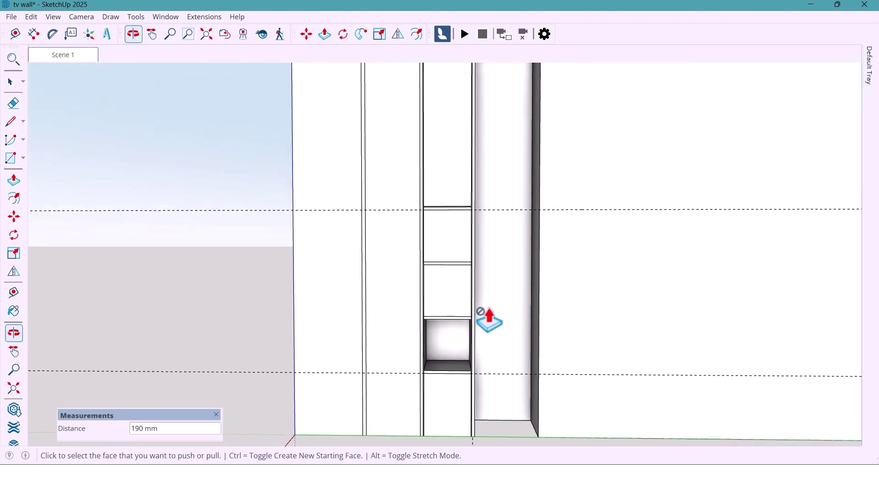
# Step: Recess the two compartment faces above the first niche by the same 190 mm depth
pyautogui.doubleClick(443, 300)
pyautogui.doubleClick(451, 238)
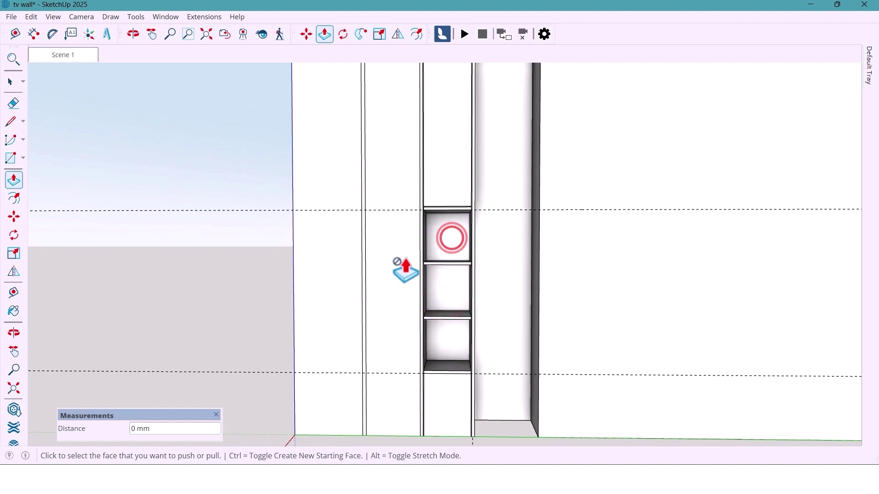
pyautogui.press('space')
# Step: Make the whole cabinet column with its niches a component, keeping the default settings
pyautogui.scroll(-1, 406, 267)
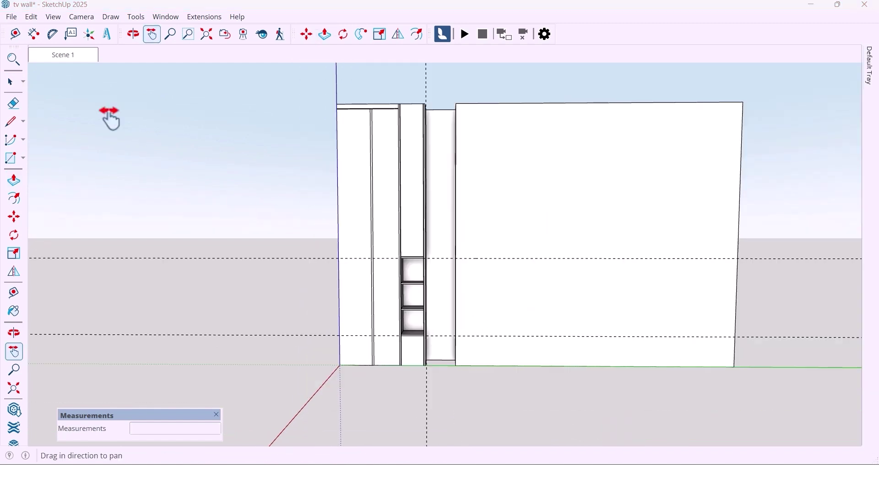
pyautogui.click(9, 83)
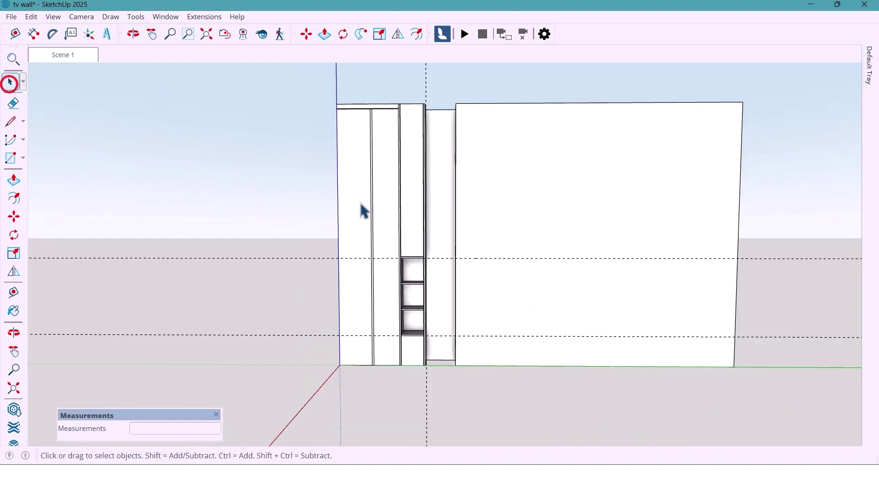
pyautogui.click(412, 236)
pyautogui.rightClick(413, 239)
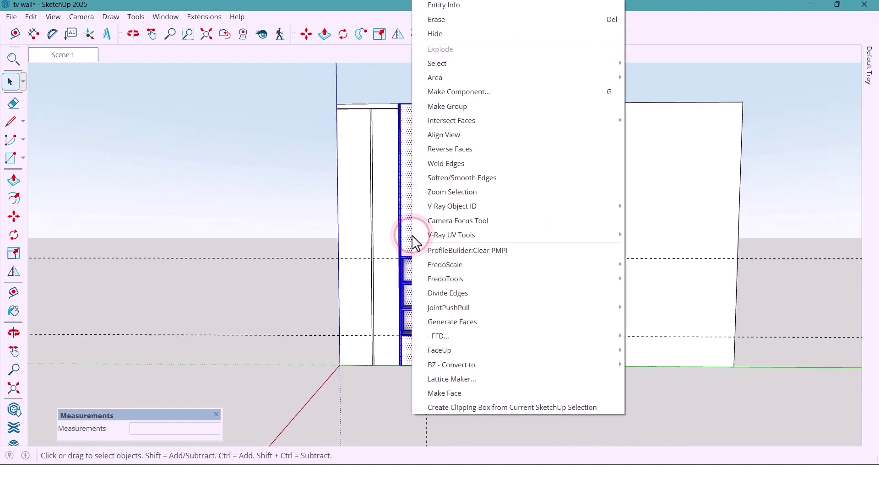
pyautogui.click(462, 94)
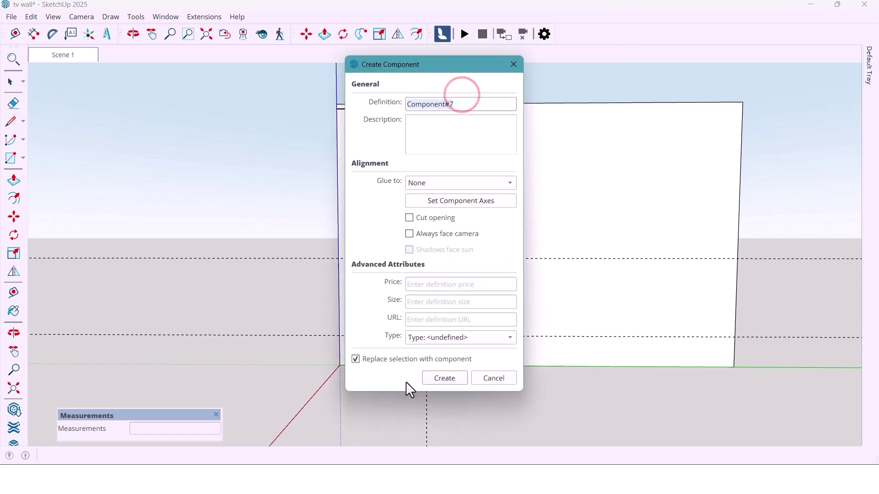
pyautogui.click(433, 380)
# Step: Erase the two horizontal guides and the vertical guide around the cabinet column
pyautogui.moveTo(373, 327); pyautogui.dragTo(377, 324, button='middle')
pyautogui.click(319, 338)
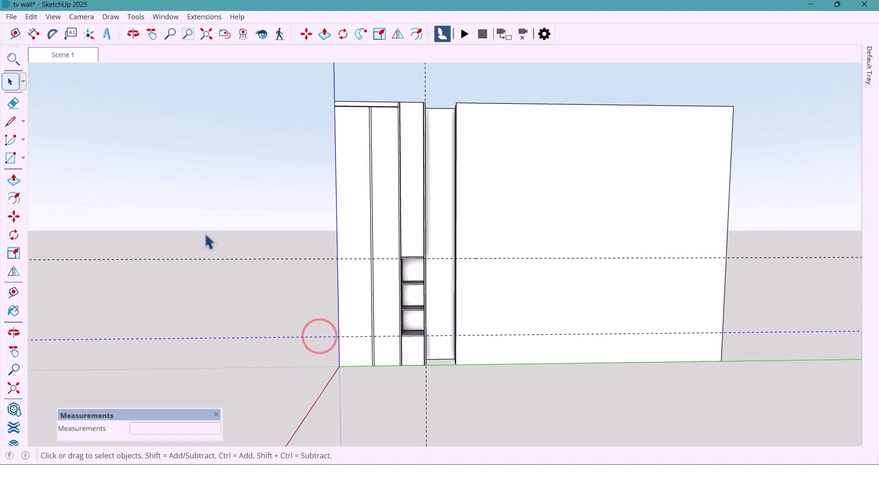
pyautogui.click(13, 104)
pyautogui.click(275, 348)
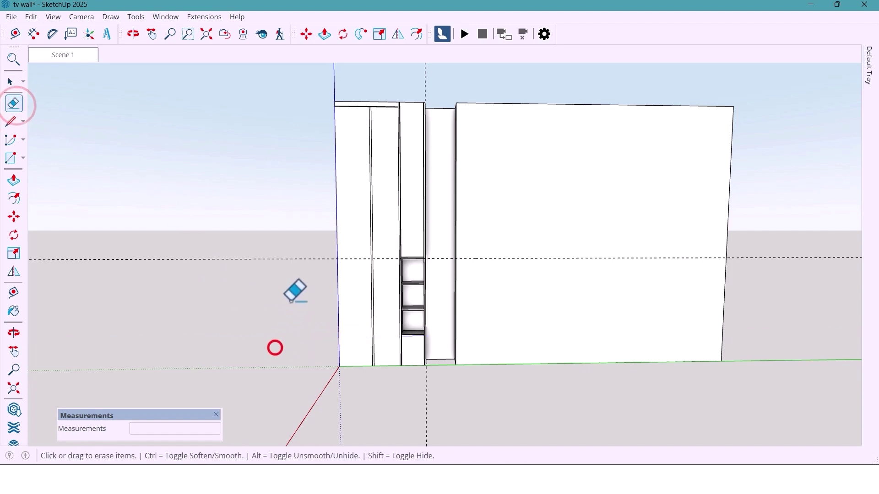
pyautogui.click(293, 287)
pyautogui.click(430, 416)
# Step: Copy the cabinet column component 350 mm to the right along the wall, then clear the selection
pyautogui.press('space')
pyautogui.scroll(3, 422, 327)
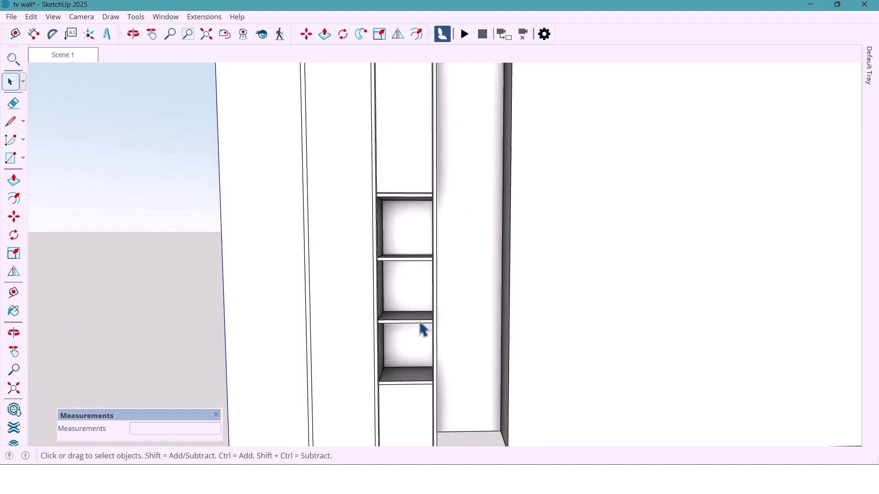
pyautogui.click(418, 320)
pyautogui.scroll(-2, 395, 302)
pyautogui.click(13, 217)
pyautogui.scroll(3, 402, 385)
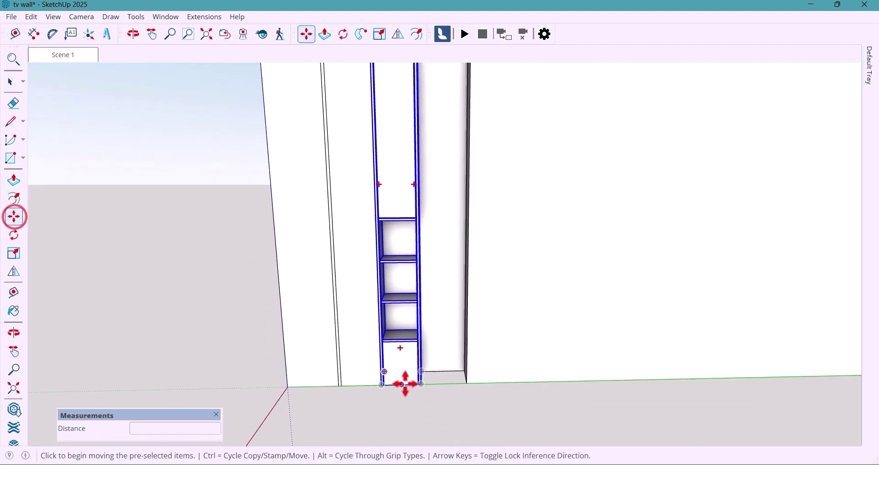
pyautogui.moveTo(400, 399); pyautogui.dragTo(354, 385, button='middle')
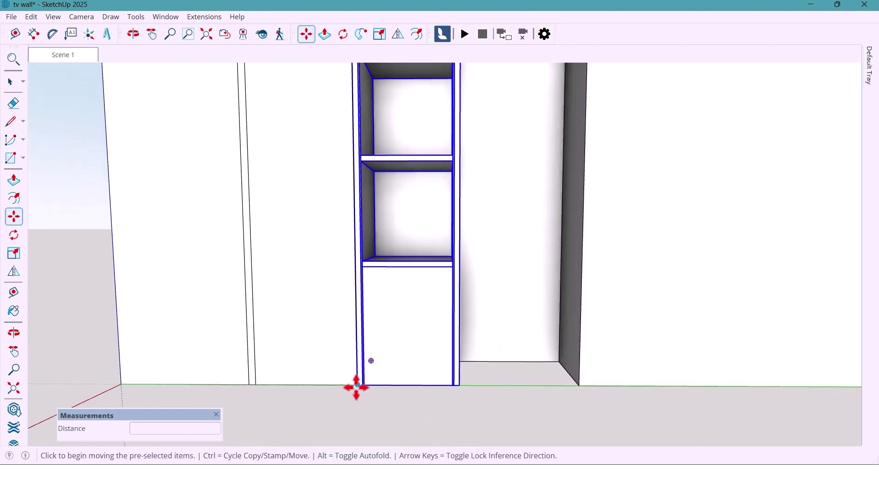
pyautogui.press('ctrl')
pyautogui.click(356, 385)
pyautogui.scroll(-2, 357, 384)
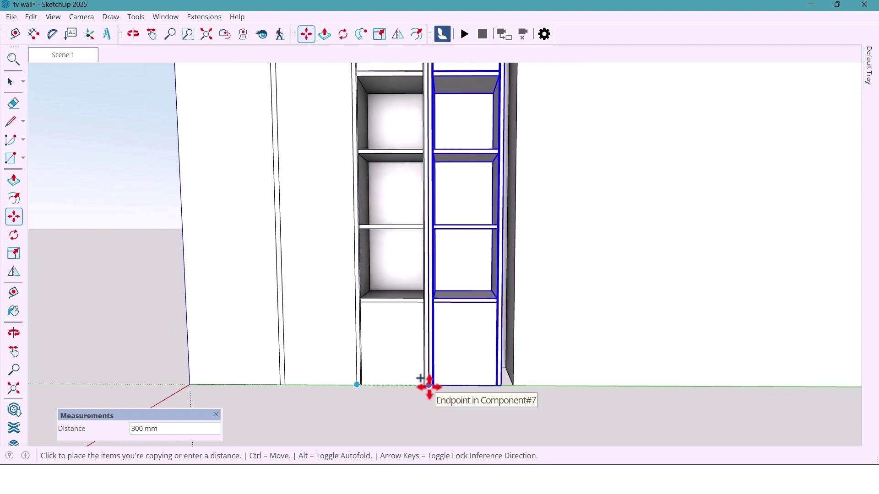
pyautogui.write('350')
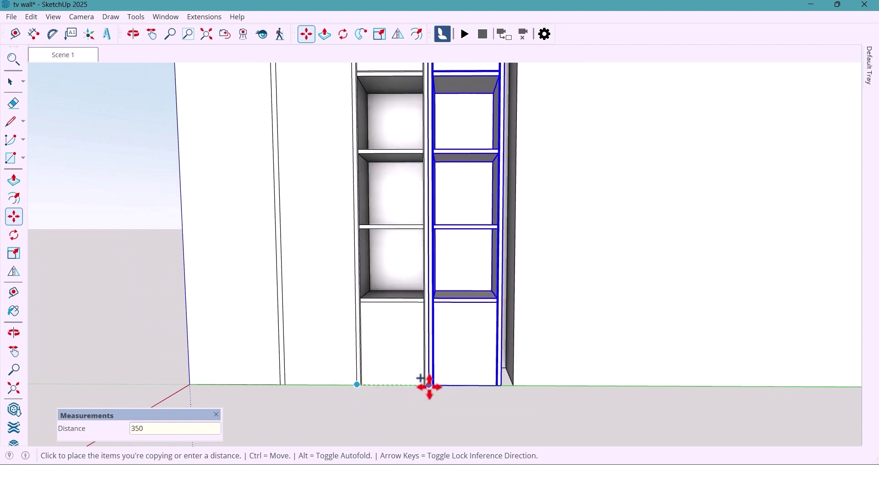
pyautogui.press('Return')
pyautogui.scroll(-5, 426, 384)
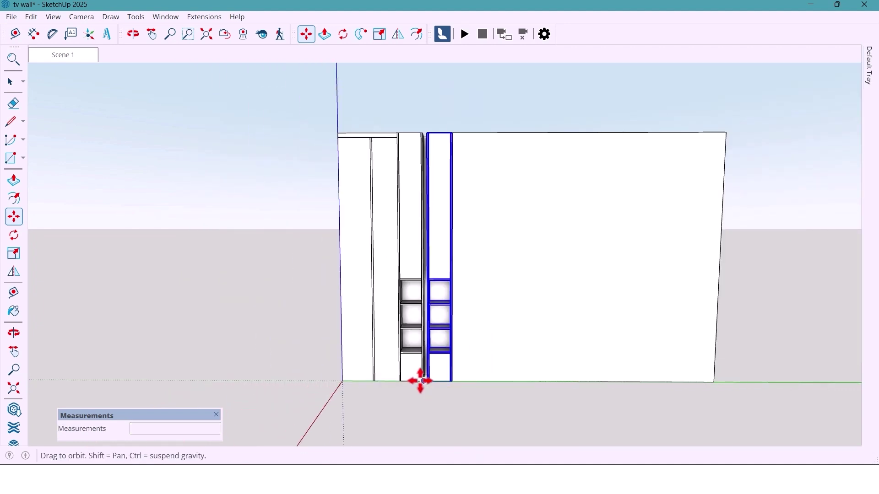
pyautogui.moveTo(420, 381); pyautogui.dragTo(416, 375, button='middle')
pyautogui.press('space')
pyautogui.click(381, 397)
pyautogui.moveTo(460, 338); pyautogui.dragTo(428, 338, button='middle')
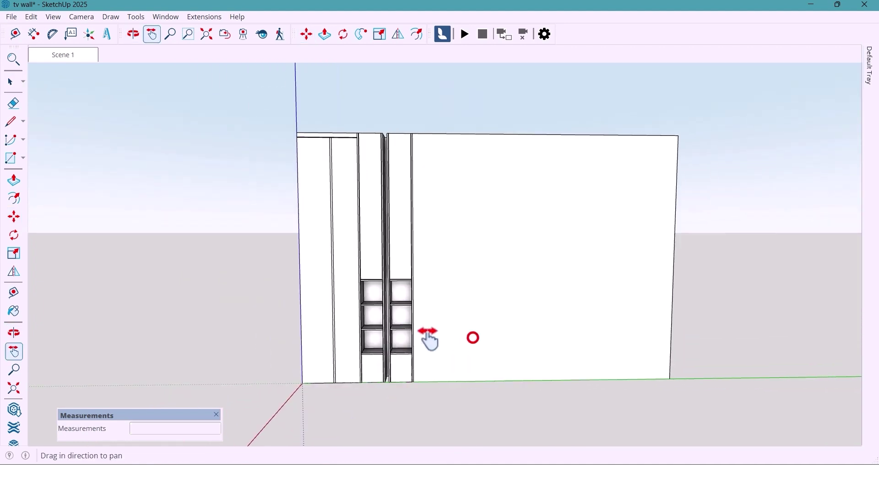
# Step: Place a vertical guide 2500 mm along the wall from the outer edge of the second cabinet column
pyautogui.moveTo(428, 337); pyautogui.dragTo(401, 338)
pyautogui.moveTo(417, 353); pyautogui.dragTo(416, 349, button='middle')
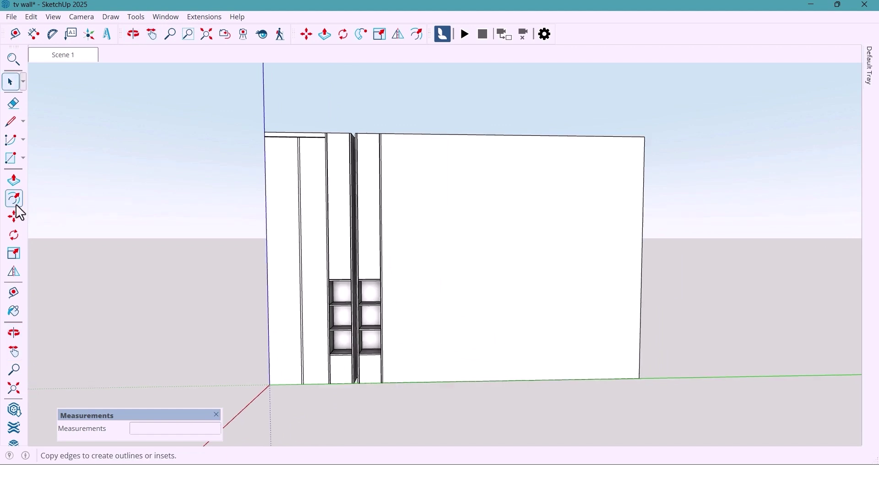
pyautogui.click(15, 34)
pyautogui.moveTo(393, 201); pyautogui.dragTo(389, 207, button='middle')
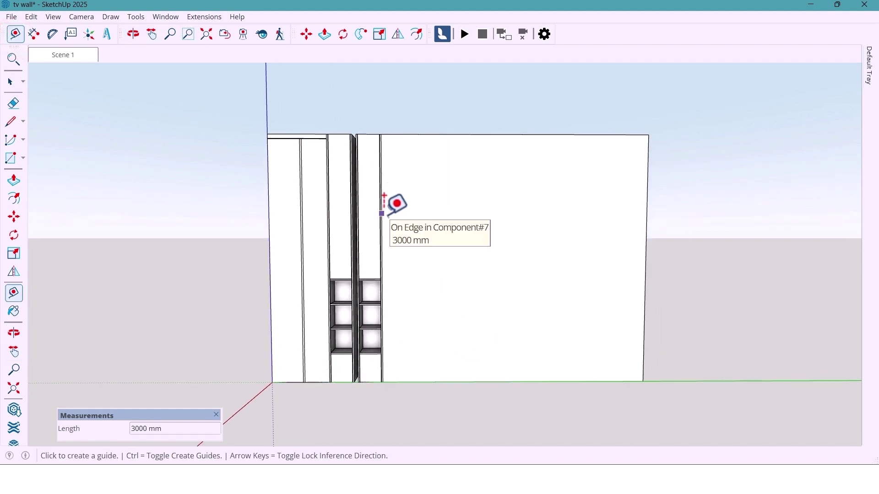
pyautogui.click(383, 214)
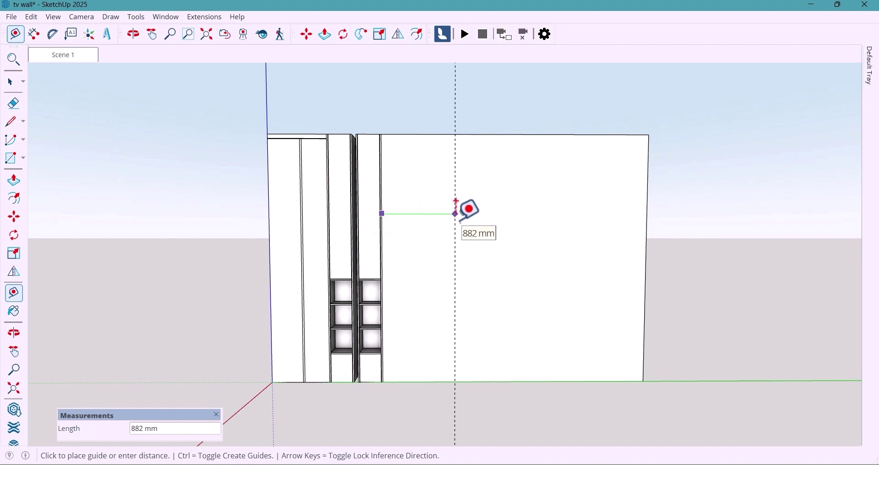
pyautogui.write('2500')
pyautogui.press('Return')
pyautogui.moveTo(520, 321); pyautogui.dragTo(517, 321, button='middle')
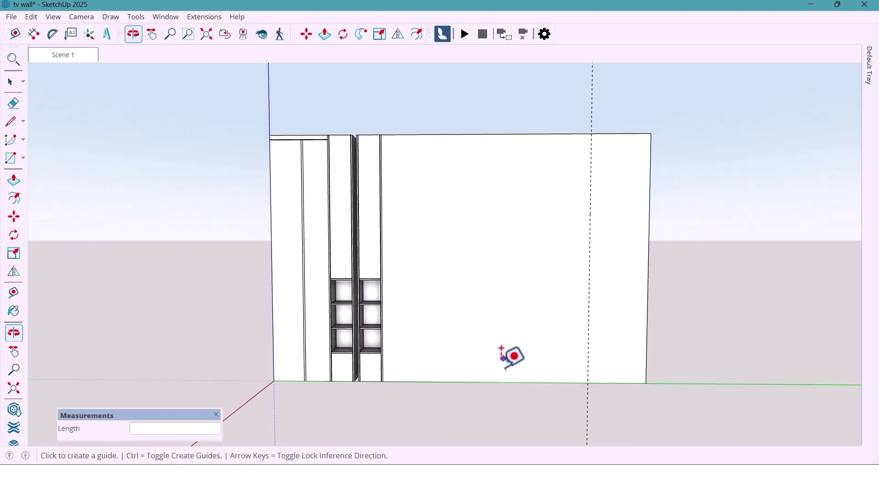
# Step: Place a horizontal guide 350 mm above the wall's base and another 300 mm above that one
pyautogui.click(493, 382)
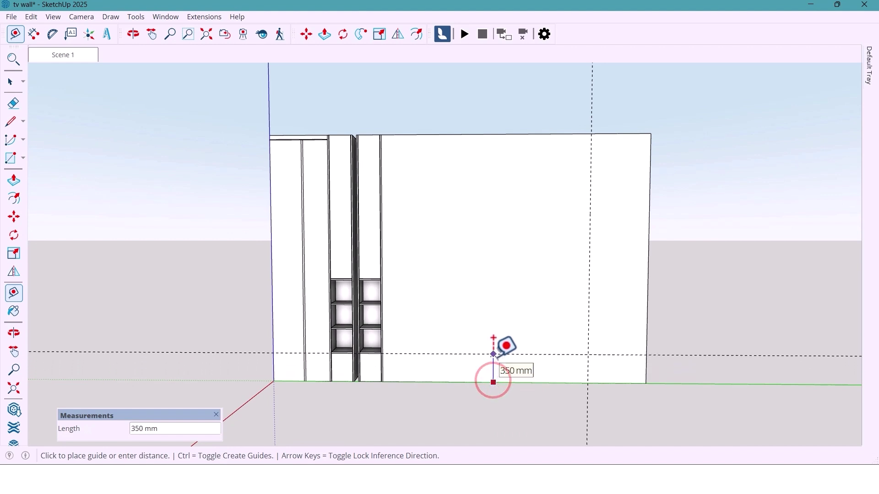
pyautogui.click(493, 354)
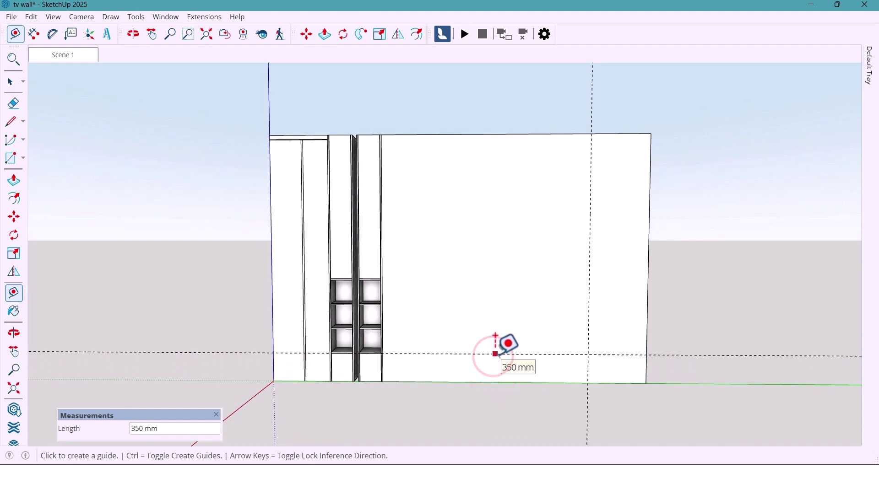
pyautogui.click(494, 354)
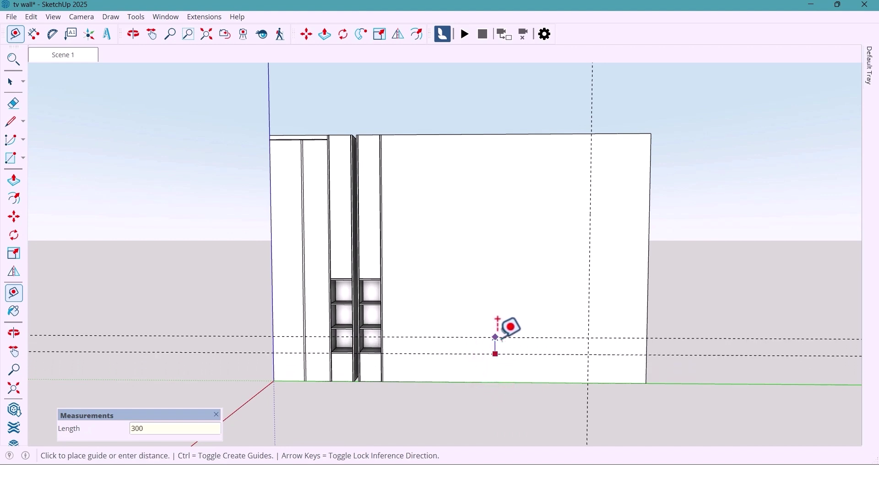
pyautogui.press('Return')
pyautogui.moveTo(496, 333); pyautogui.dragTo(490, 337, button='middle')
pyautogui.press('space')
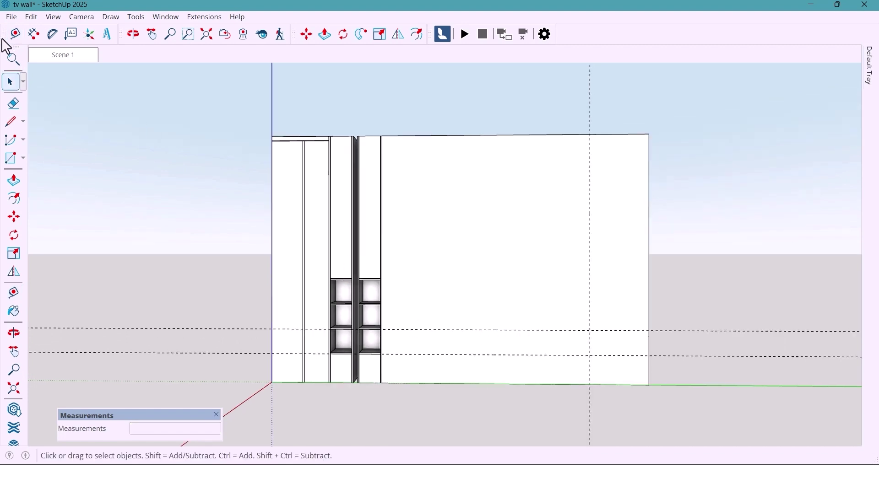
# Step: Draw two rectangles above the upper horizontal guide, one on each side of the vertical guide, together reaching from the cabinet column to the wall's far edge
pyautogui.click(12, 158)
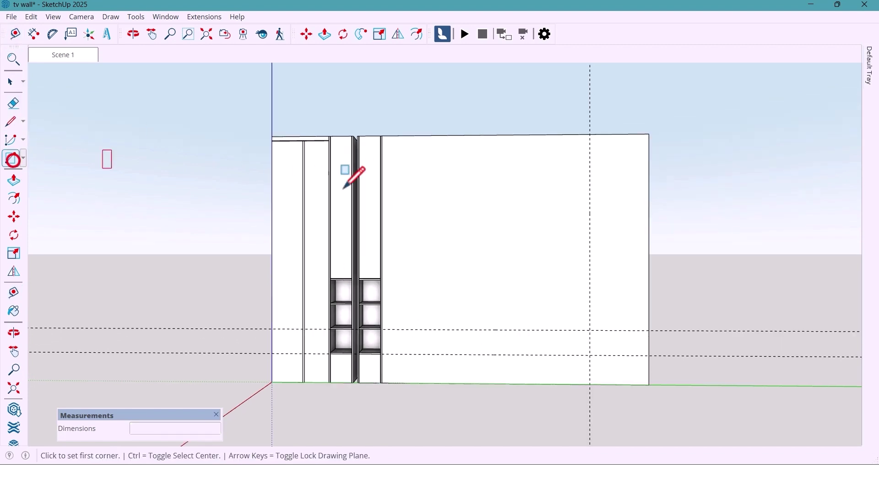
pyautogui.click(382, 135)
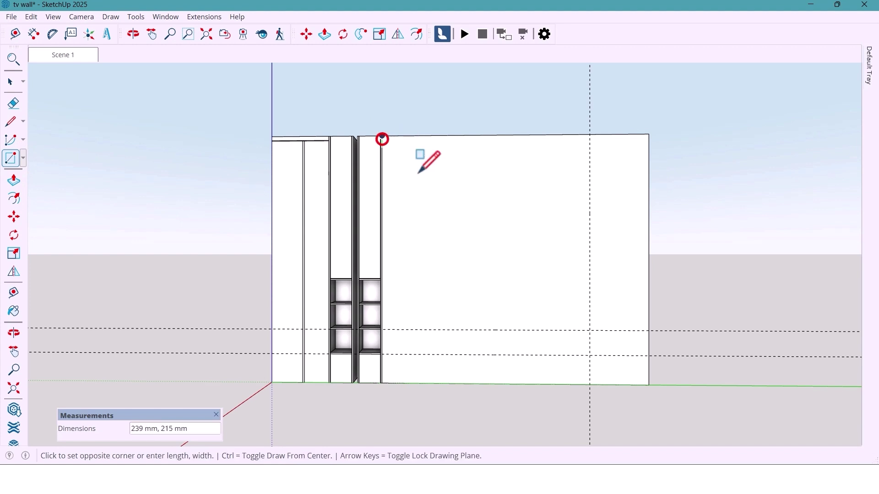
pyautogui.click(590, 330)
pyautogui.moveTo(481, 326); pyautogui.dragTo(473, 325, button='middle')
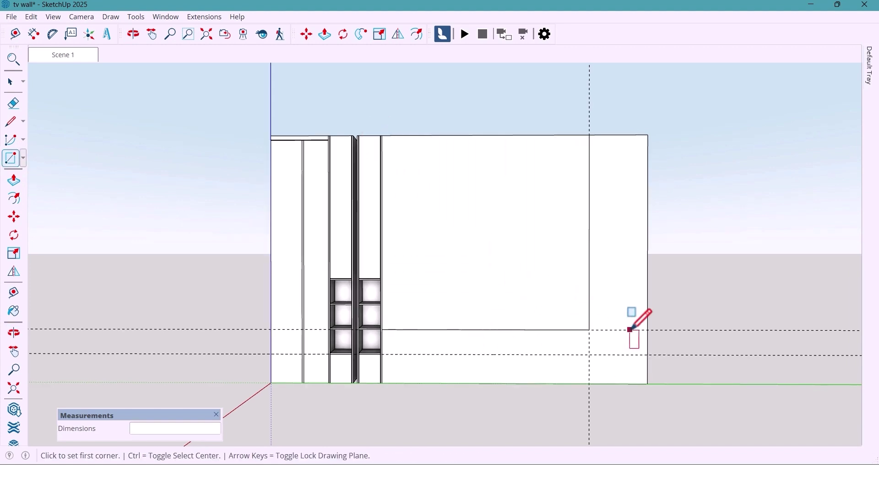
pyautogui.click(589, 134)
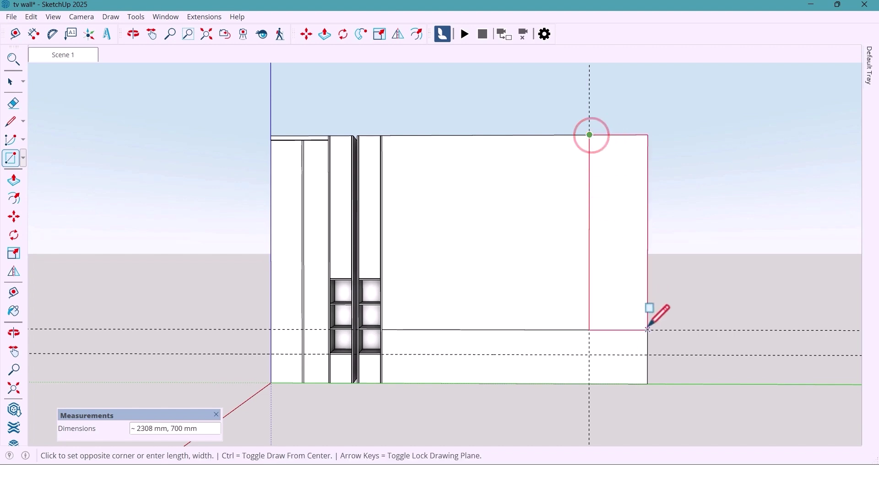
pyautogui.click(648, 329)
pyautogui.press('space')
# Step: Copy the dividing edge between the two rectangles 10 mm toward the cabinet columns to outline a narrow groove
pyautogui.moveTo(602, 325); pyautogui.dragTo(590, 330, button='middle')
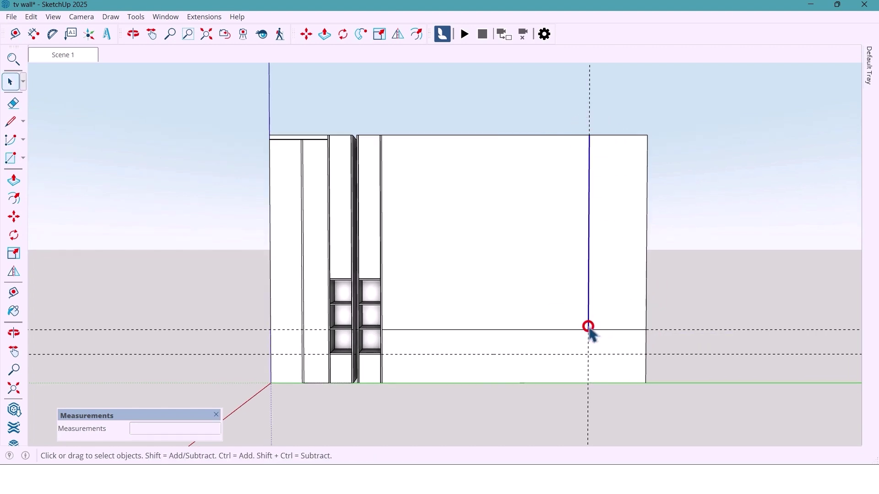
pyautogui.press('m')
pyautogui.scroll(6, 590, 333)
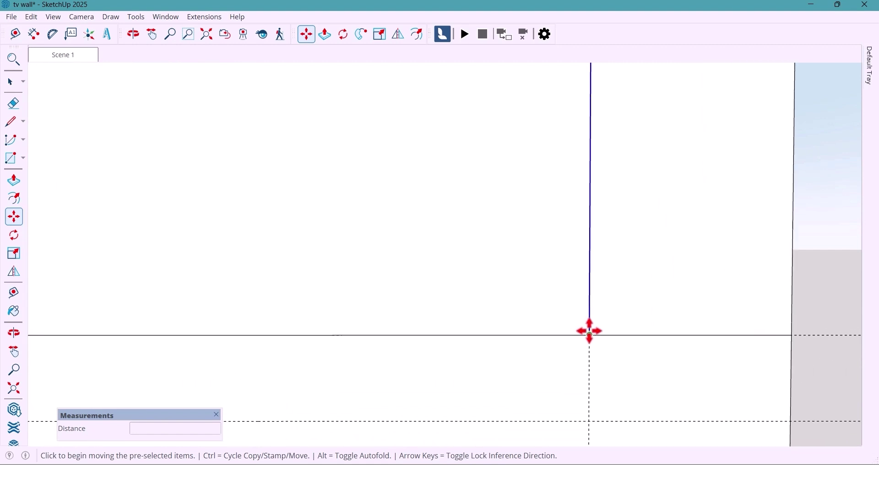
pyautogui.press('ctrl')
pyautogui.click(590, 336)
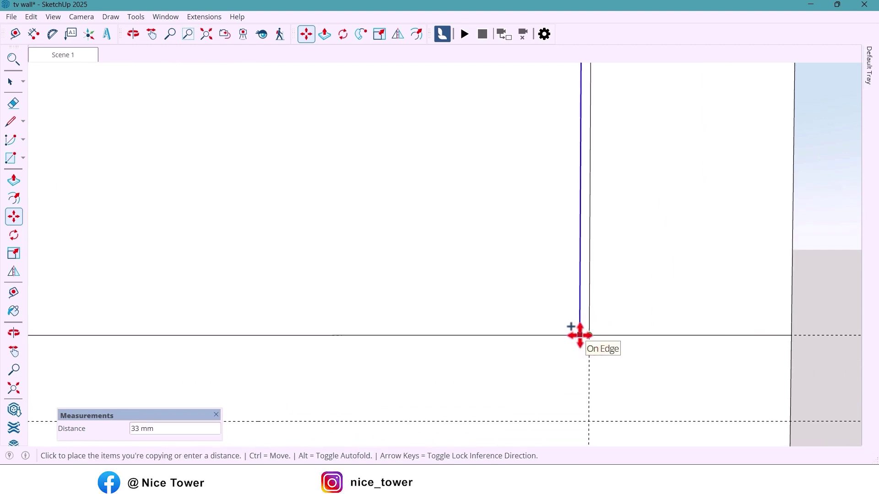
pyautogui.write('10')
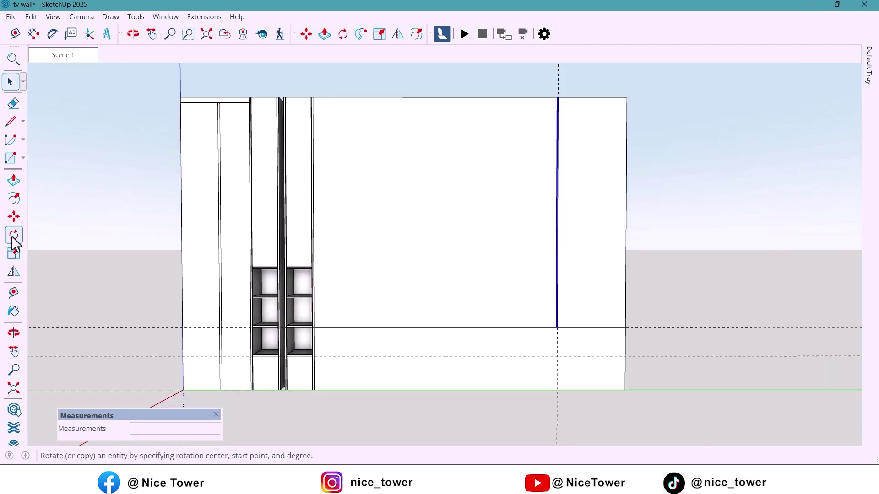
# Step: Extrude the large panel face 16 mm out of the wall and repeat the same extrusion on the narrow panel
pyautogui.click(14, 179)
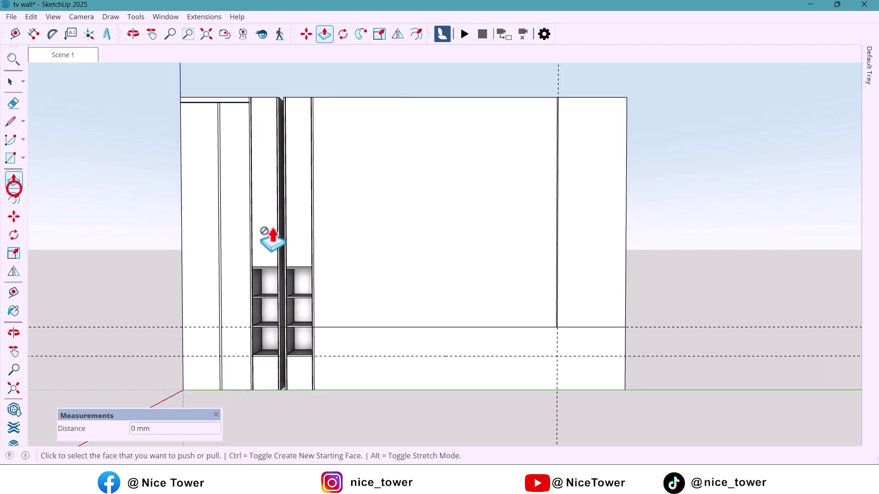
pyautogui.click(354, 261)
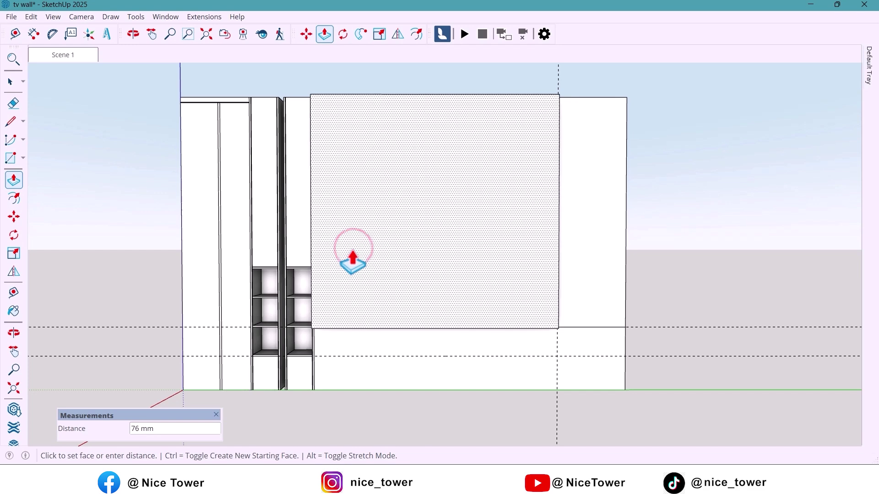
pyautogui.write('16')
pyautogui.press('Return')
pyautogui.doubleClick(594, 273)
pyautogui.press('space')
pyautogui.scroll(-1, 497, 268)
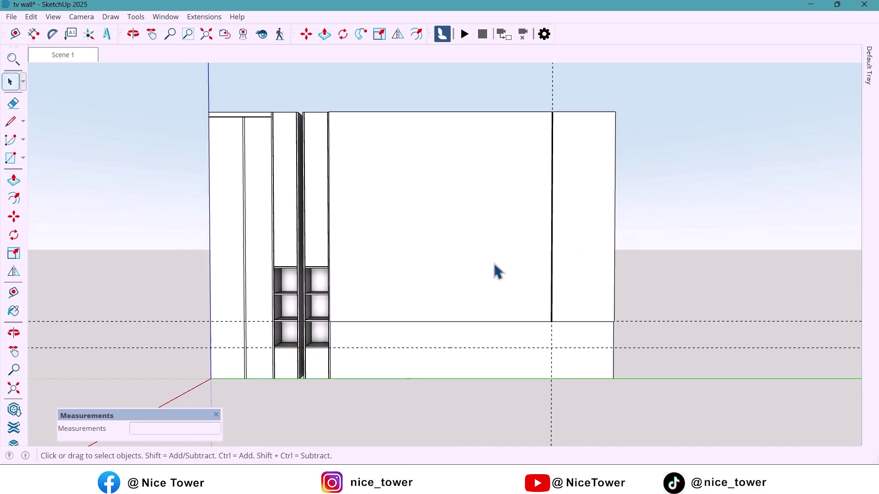
# Step: Group the two extruded panels together with their edges
pyautogui.doubleClick(490, 265)
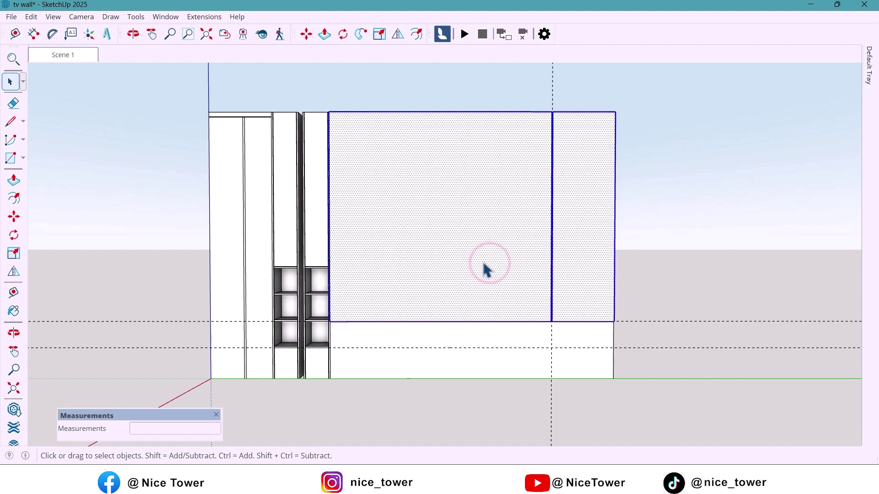
pyautogui.rightClick(484, 264)
pyautogui.click(526, 109)
pyautogui.press('o')
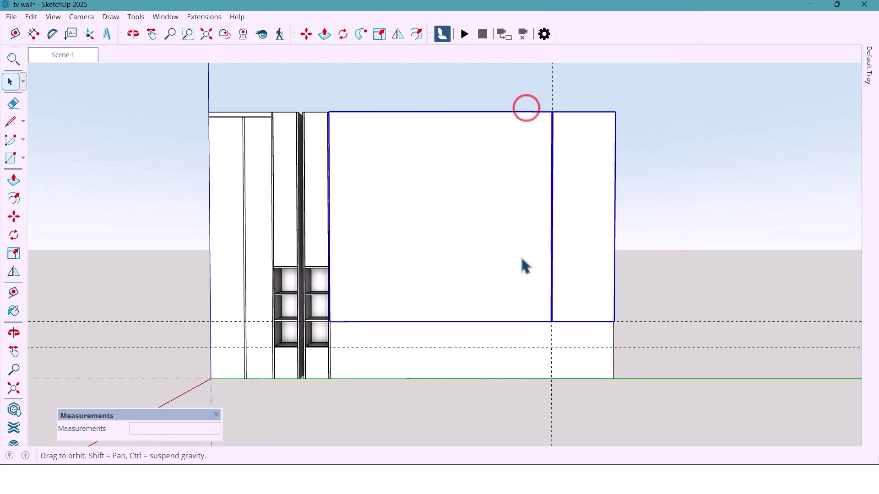
# Step: Draw a 300 by 3200 mm rectangle between the horizontal guides, from the wall's far edge to the second cabinet column
pyautogui.click(11, 158)
pyautogui.scroll(4, 620, 338)
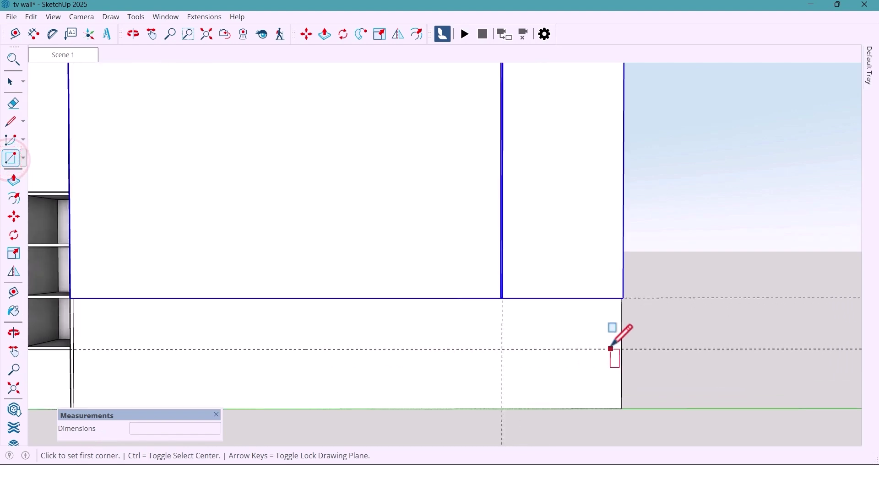
pyautogui.click(620, 348)
pyautogui.scroll(-5, 622, 349)
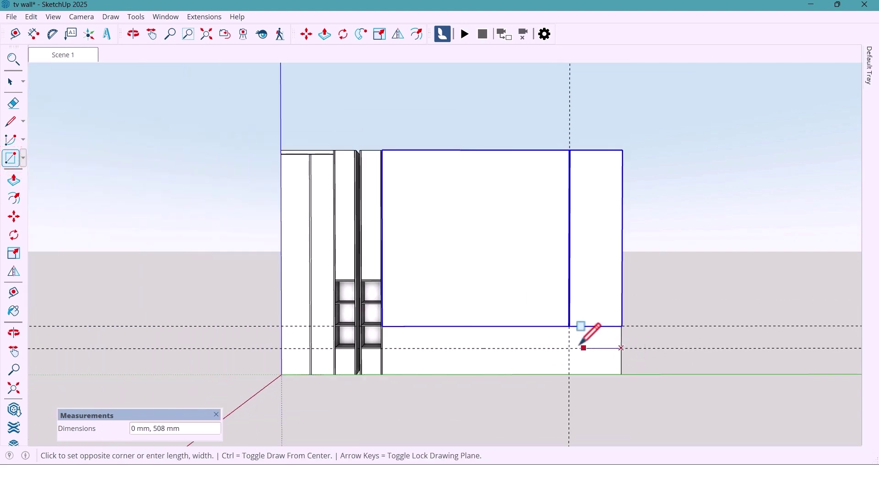
pyautogui.scroll(3, 407, 345)
pyautogui.scroll(3, 386, 340)
pyautogui.moveTo(369, 327); pyautogui.dragTo(346, 298, button='middle')
pyautogui.scroll(3, 346, 298)
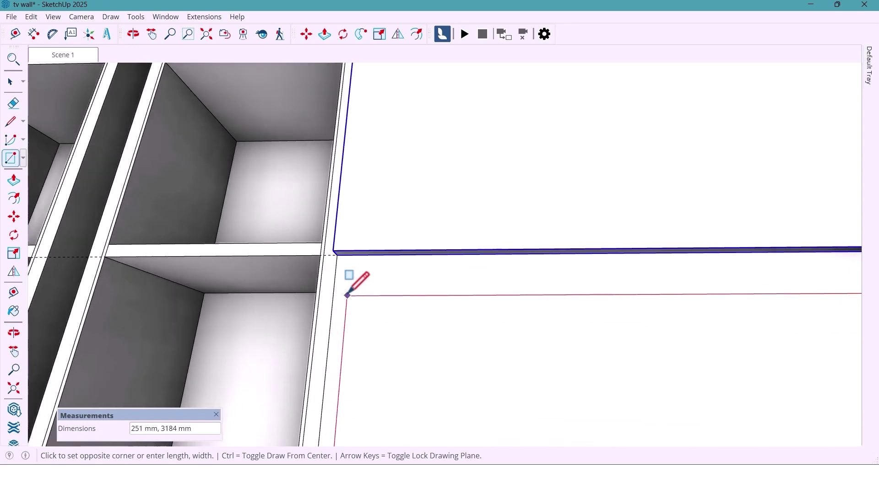
pyautogui.click(338, 254)
pyautogui.moveTo(338, 255); pyautogui.dragTo(364, 353, button='middle')
pyautogui.scroll(-6, 328, 283)
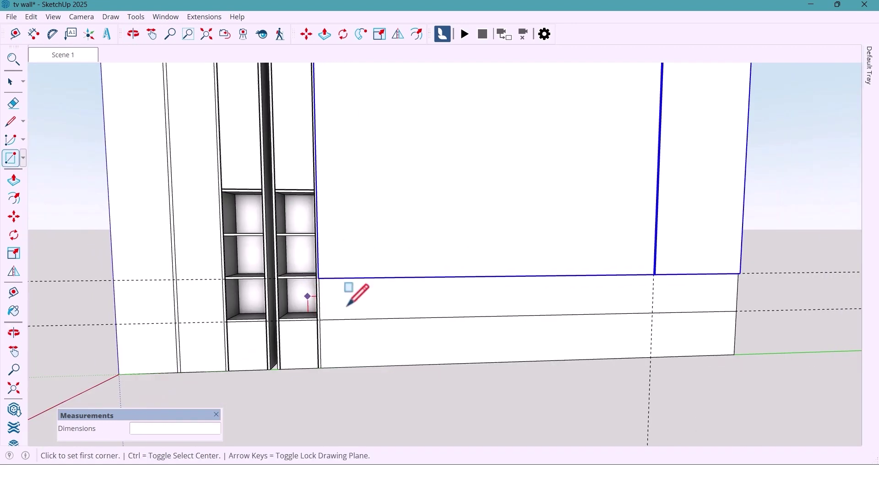
pyautogui.moveTo(428, 323)
pyautogui.mouseDown(button='middle')
pyautogui.moveTo(407, 324)
pyautogui.moveTo(418, 313)
pyautogui.mouseUp(button='middle')
pyautogui.scroll(-3, 408, 316)
pyautogui.press('space')
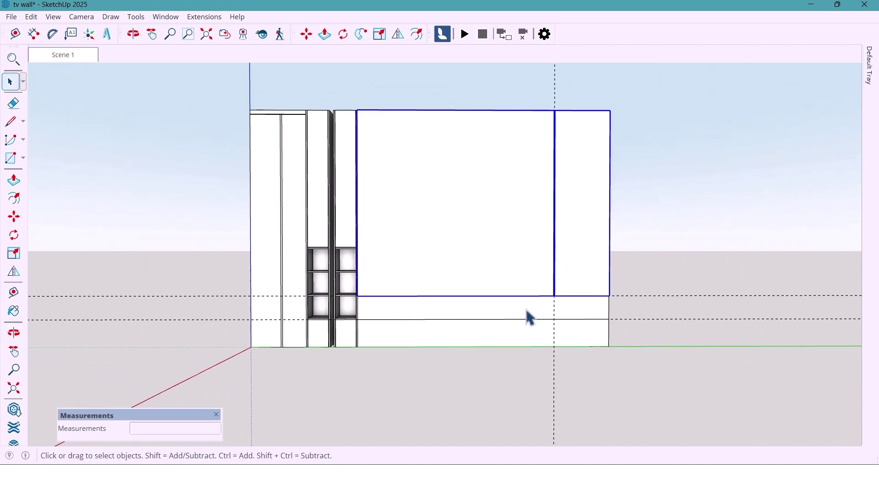
# Step: Display the 1001bit tools and place them over the upper part of the cabinet columns
pyautogui.rightClick(564, 31)
pyautogui.click(587, 6)
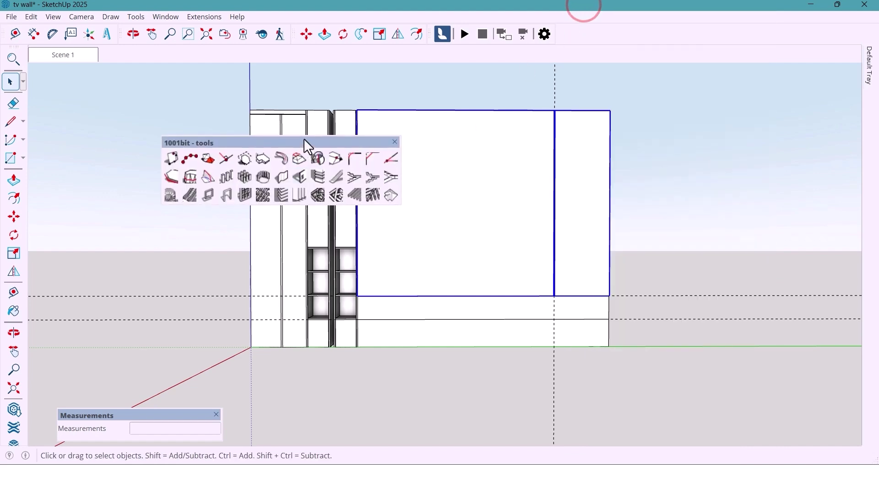
pyautogui.moveTo(304, 143); pyautogui.dragTo(330, 114)
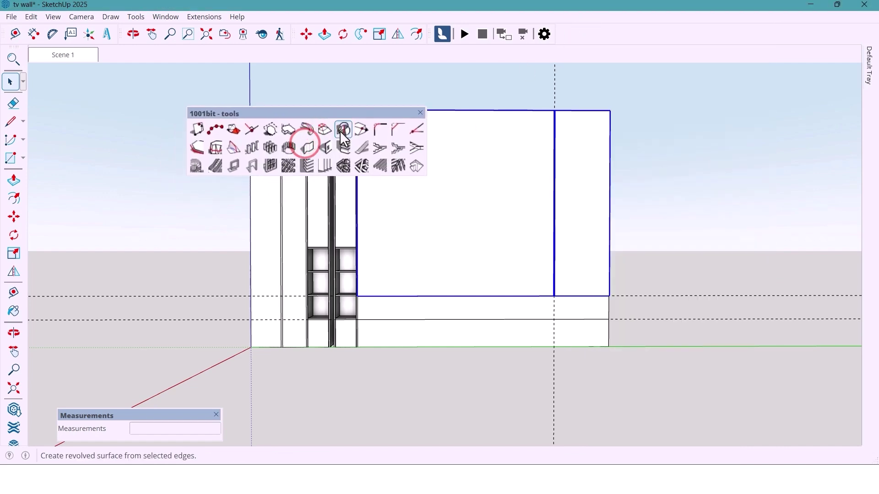
# Step: Create vertical louvres on the strip below the panels with depth 10, thickness 20, spacing 30, angle 0 and front location, then dismiss the 1001bit tools
pyautogui.click(325, 165)
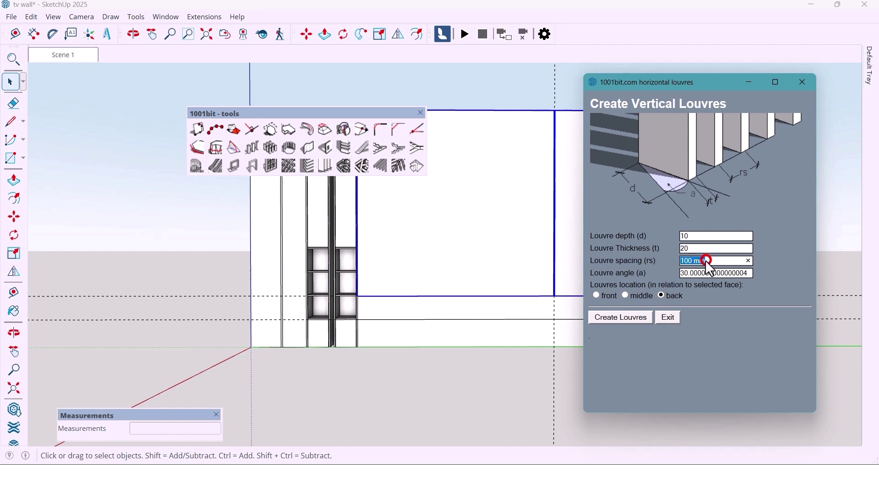
pyautogui.write('30')
pyautogui.write('0')
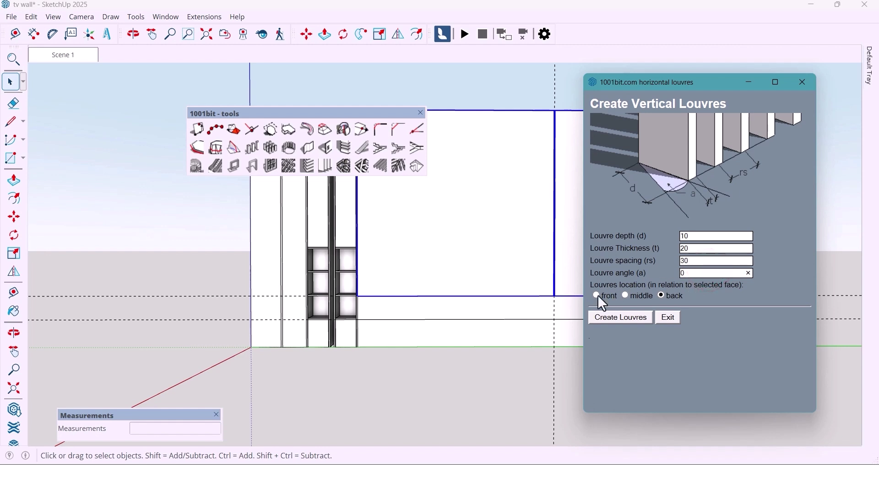
pyautogui.click(596, 296)
pyautogui.click(617, 319)
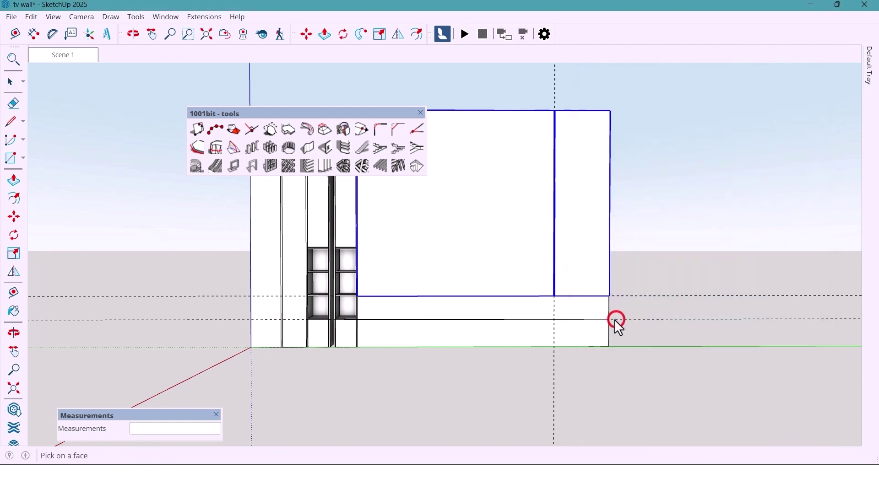
pyautogui.click(468, 310)
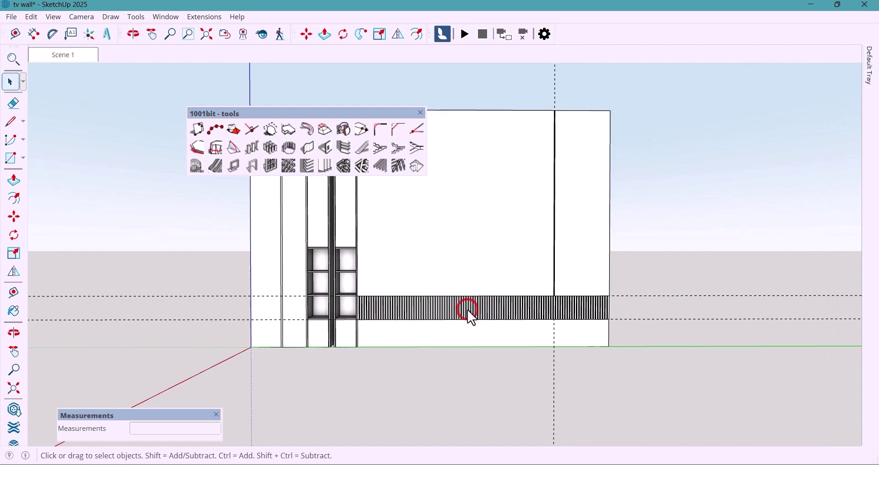
pyautogui.scroll(6, 435, 320)
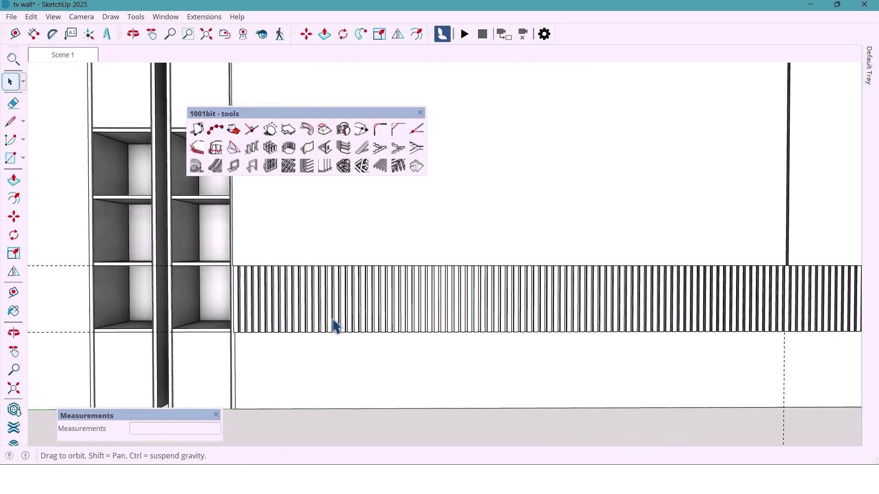
pyautogui.moveTo(334, 325); pyautogui.dragTo(396, 341, button='middle')
pyautogui.scroll(-3, 349, 320)
pyautogui.scroll(-2, 397, 343)
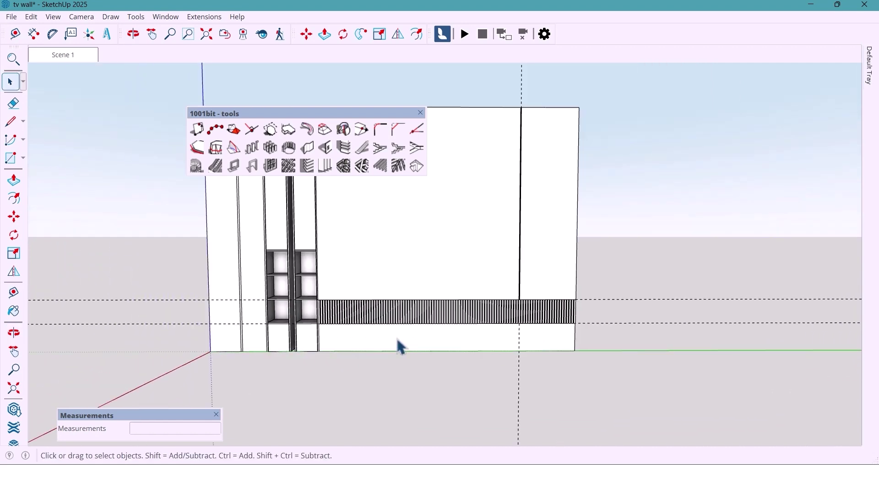
pyautogui.click(420, 113)
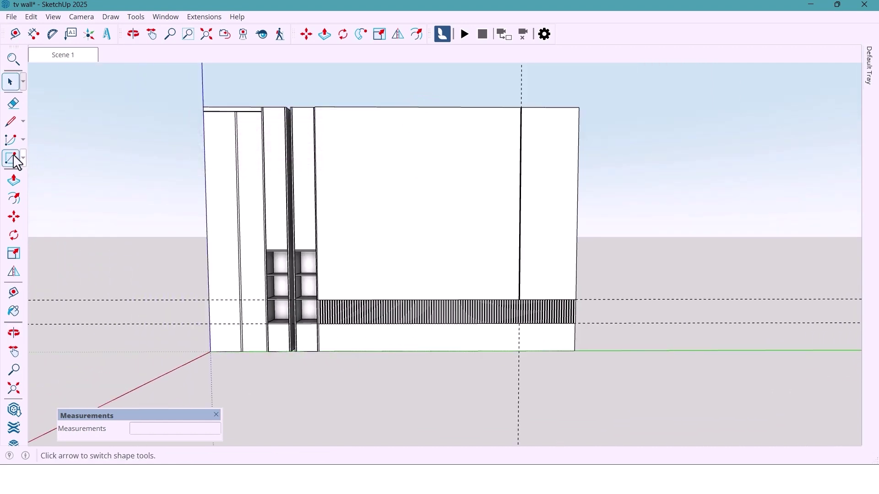
# Step: Erase the two horizontal construction guides and the vertical guide crossing the wall
pyautogui.click(12, 103)
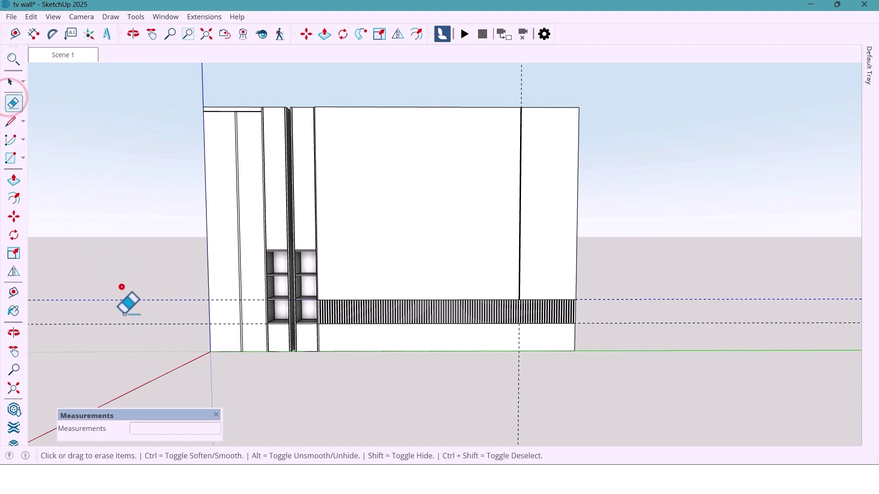
pyautogui.click(121, 287)
pyautogui.click(516, 388)
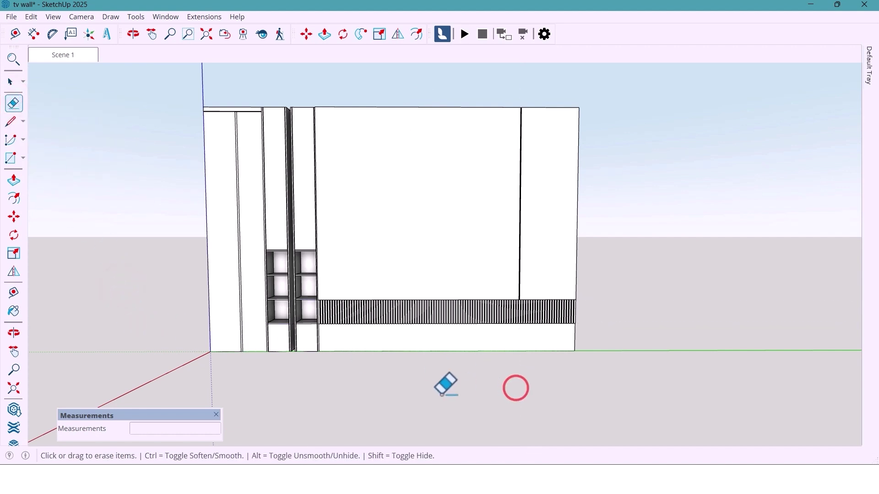
pyautogui.moveTo(442, 395)
pyautogui.mouseDown(button='middle')
pyautogui.moveTo(435, 383)
pyautogui.moveTo(594, 346)
pyautogui.mouseUp(button='middle')
pyautogui.press('space')
pyautogui.moveTo(416, 356); pyautogui.dragTo(418, 359, button='middle')
pyautogui.press('space')
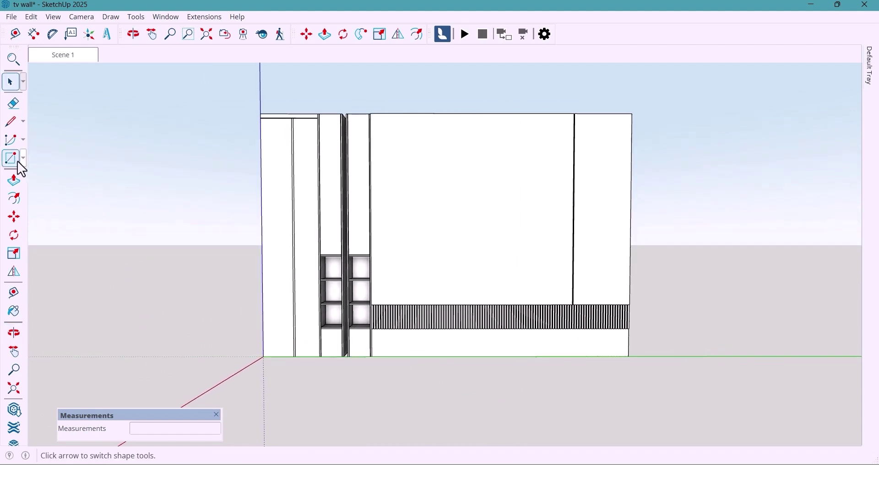
pyautogui.moveTo(357, 315); pyautogui.dragTo(328, 326, button='middle')
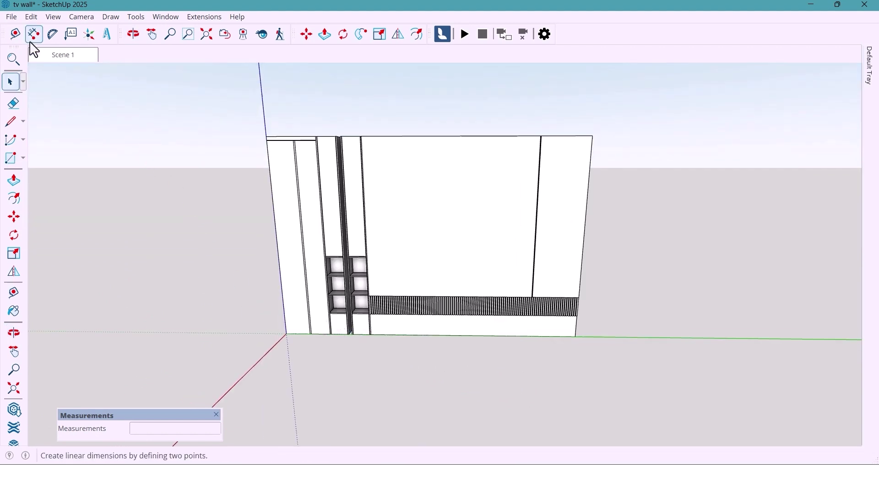
# Step: Measure the wall's full length along its base between the far corner and the origin corner
pyautogui.click(15, 34)
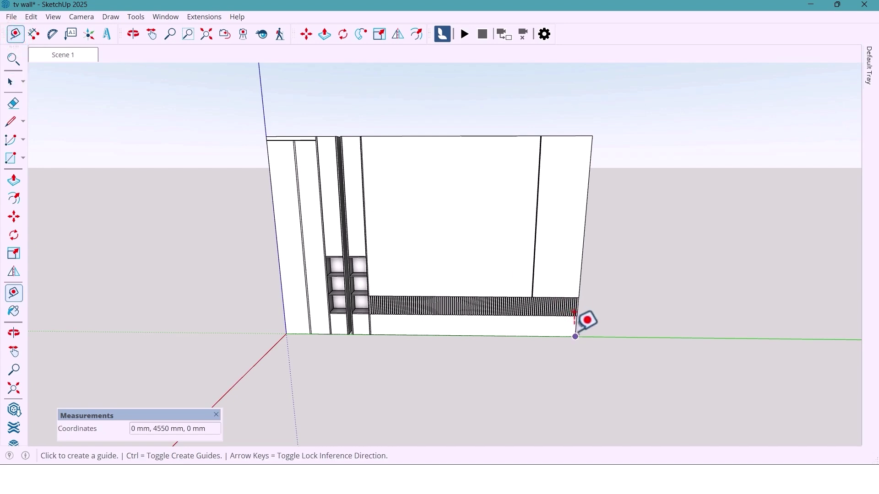
pyautogui.click(287, 334)
pyautogui.scroll(3, 286, 333)
pyautogui.scroll(-2, 287, 327)
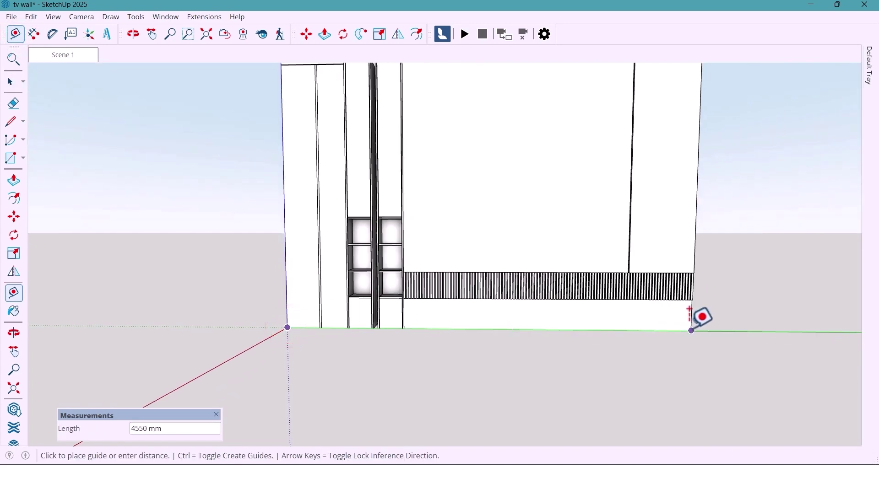
pyautogui.press('space')
# Step: Draw a 300 by 4550 mm rectangle on the ground in front of the wall, starting on the red axis
pyautogui.moveTo(269, 255); pyautogui.dragTo(324, 351, button='middle')
pyautogui.click(10, 158)
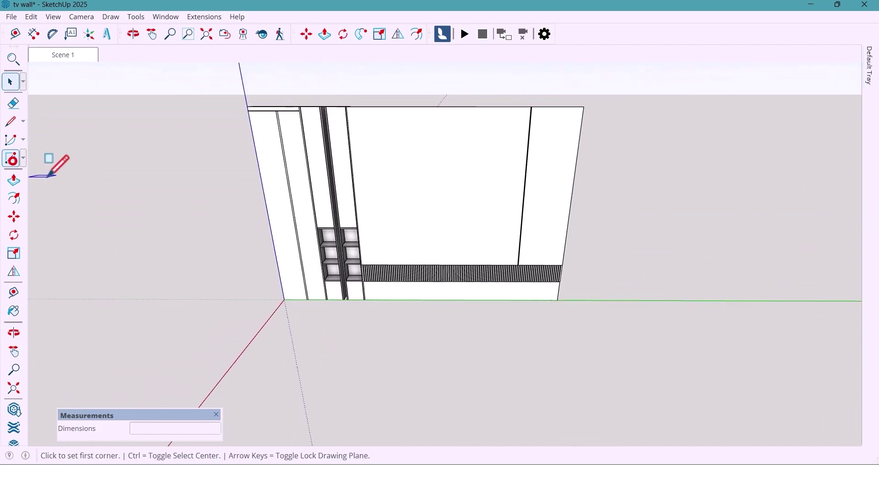
pyautogui.moveTo(282, 316)
pyautogui.mouseDown(button='middle')
pyautogui.moveTo(289, 334)
pyautogui.moveTo(273, 321)
pyautogui.mouseUp(button='middle')
pyautogui.click(268, 325)
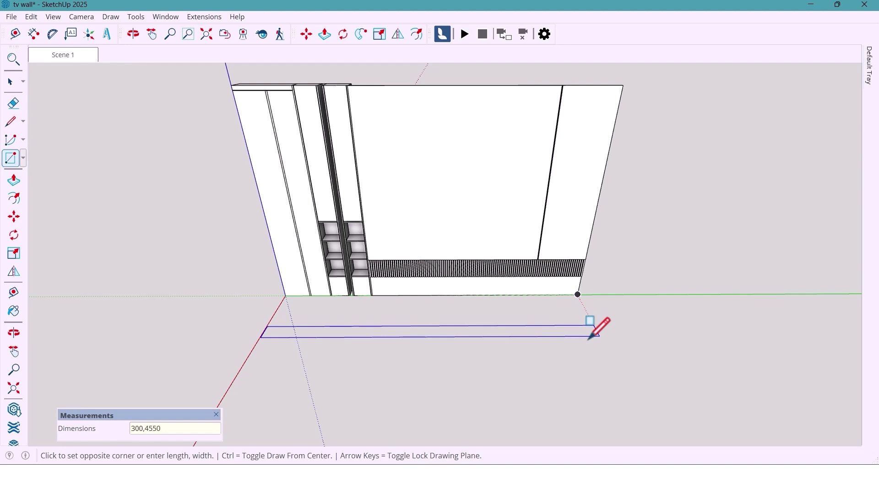
pyautogui.click(594, 338)
pyautogui.moveTo(451, 335); pyautogui.dragTo(445, 332, button='middle')
pyautogui.scroll(3, 439, 339)
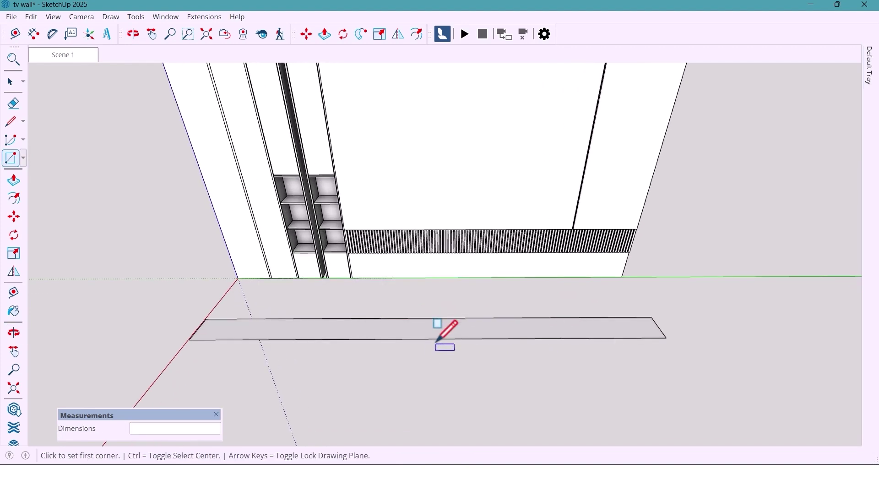
pyautogui.scroll(2, 437, 339)
pyautogui.press('space')
# Step: Push/Pull the floor rectangle up into a thin base, and extrude a separate 300 mm high section on top of it
pyautogui.click(14, 180)
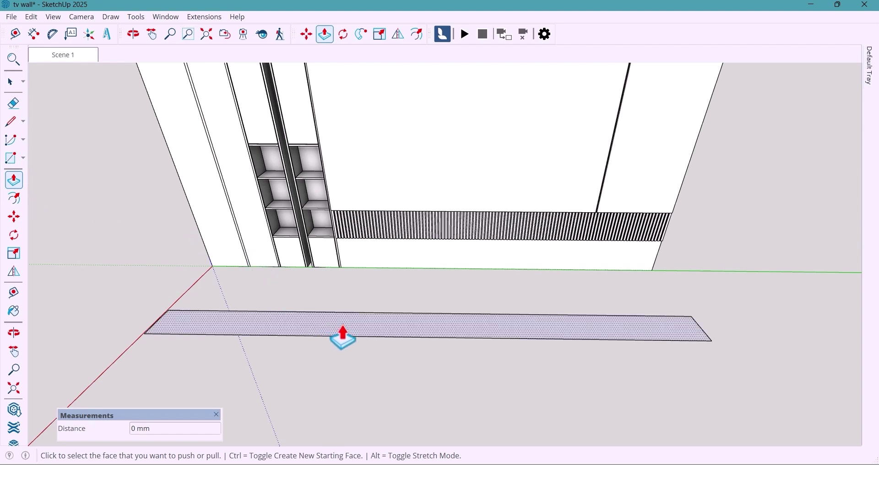
pyautogui.moveTo(335, 328); pyautogui.dragTo(335, 325)
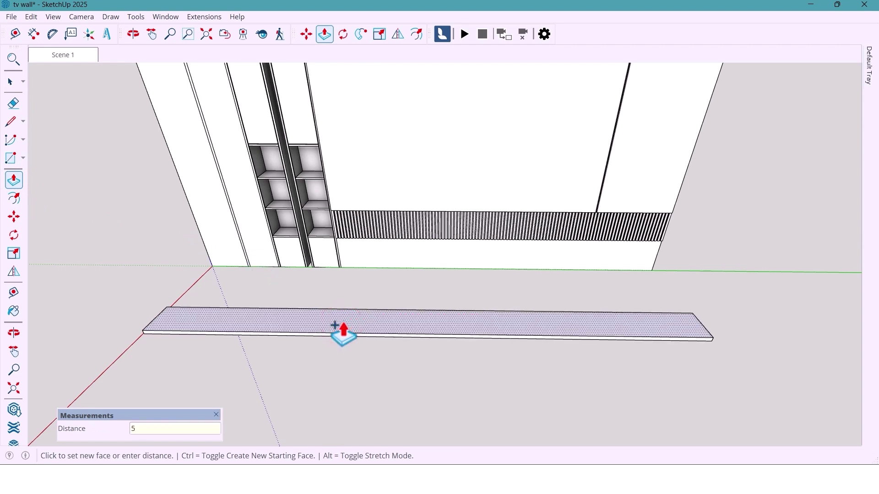
pyautogui.press('Return')
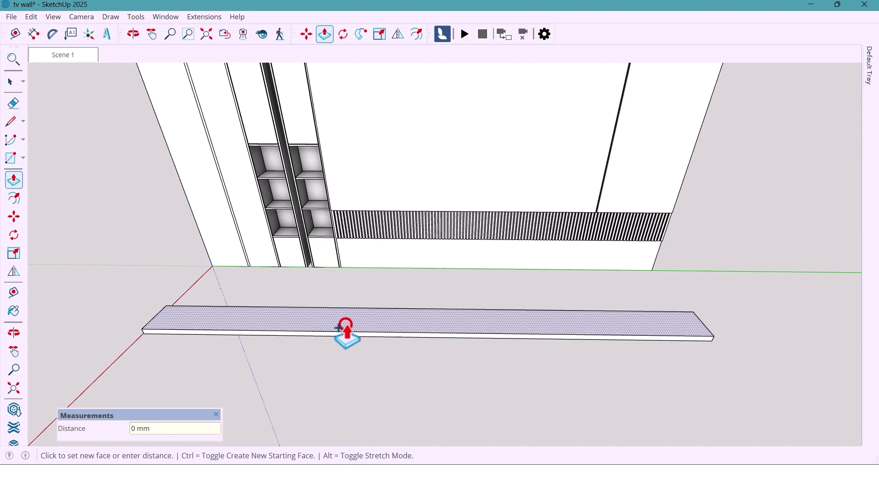
pyautogui.write('3')
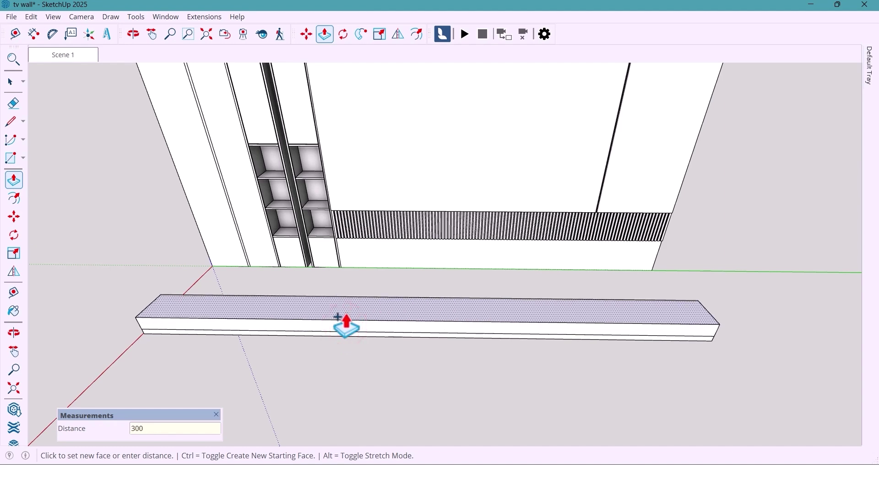
pyautogui.write('00')
pyautogui.press('Return')
pyautogui.press('space')
# Step: Divide the edge between the base and upper section on the cabinet's front into 3 segments
pyautogui.moveTo(345, 325); pyautogui.dragTo(314, 324, button='middle')
pyautogui.click(315, 319)
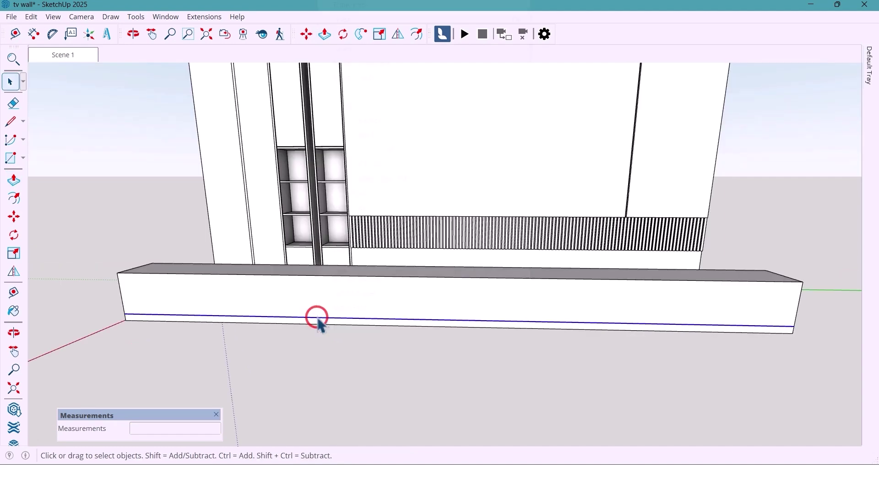
pyautogui.rightClick(317, 317)
pyautogui.click(343, 106)
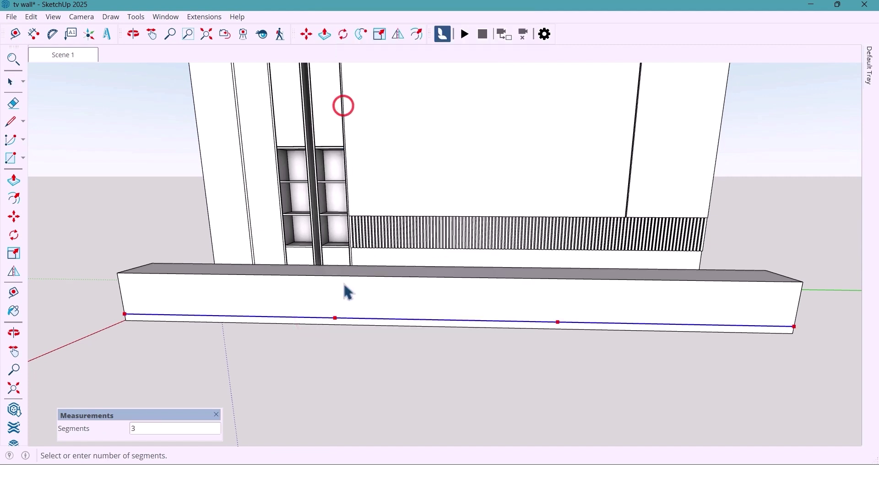
pyautogui.click(344, 288)
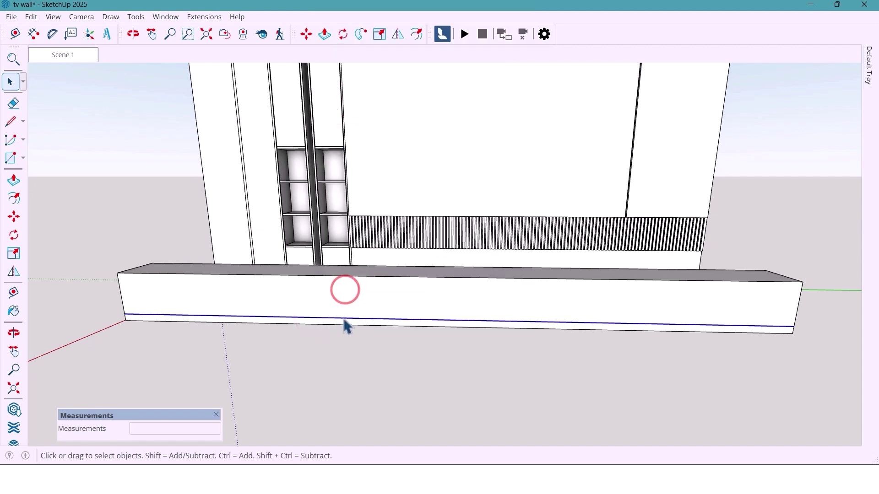
# Step: Draw a vertical line across the cabinet front from the first division point to the top edge
pyautogui.click(9, 123)
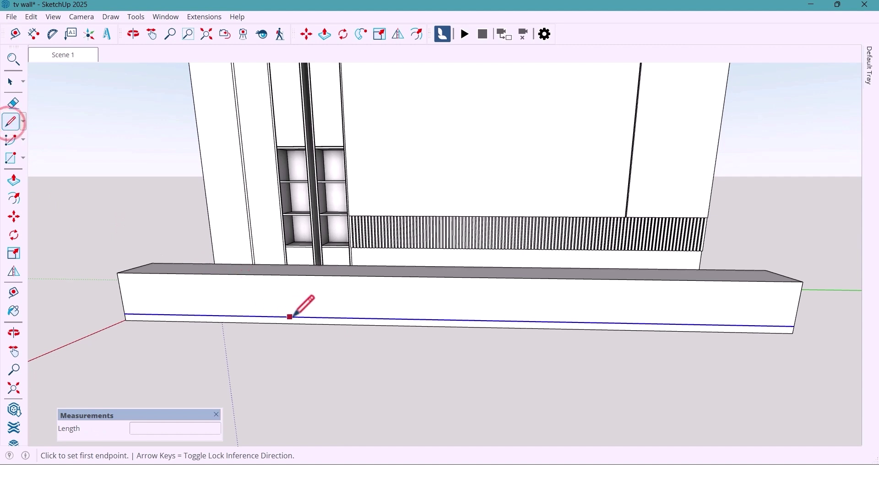
pyautogui.click(335, 318)
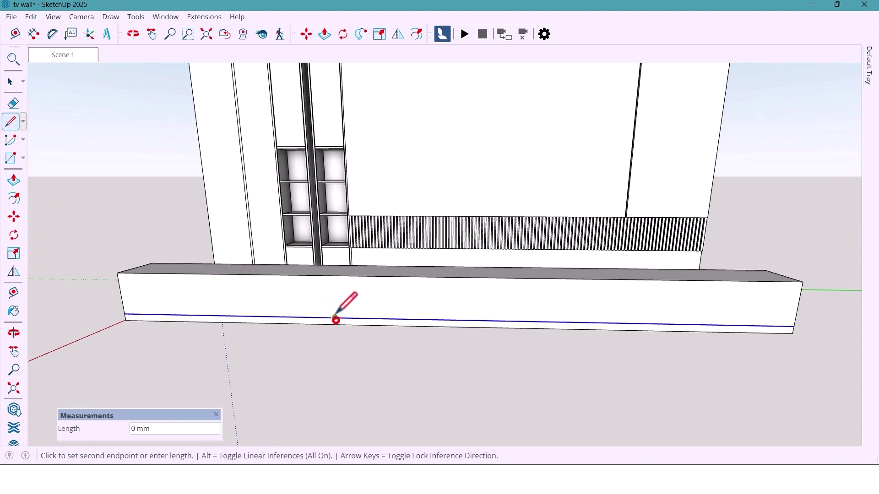
pyautogui.click(332, 275)
pyautogui.press('space')
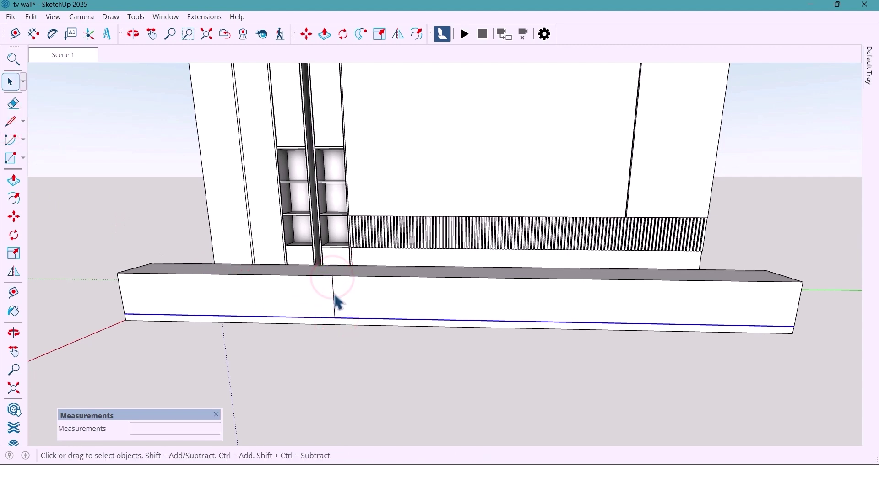
# Step: Copy the vertical divider line about 1517 mm along the cabinet front to the second division point
pyautogui.click(333, 294)
pyautogui.moveTo(335, 318); pyautogui.dragTo(335, 299, button='middle')
pyautogui.press('m')
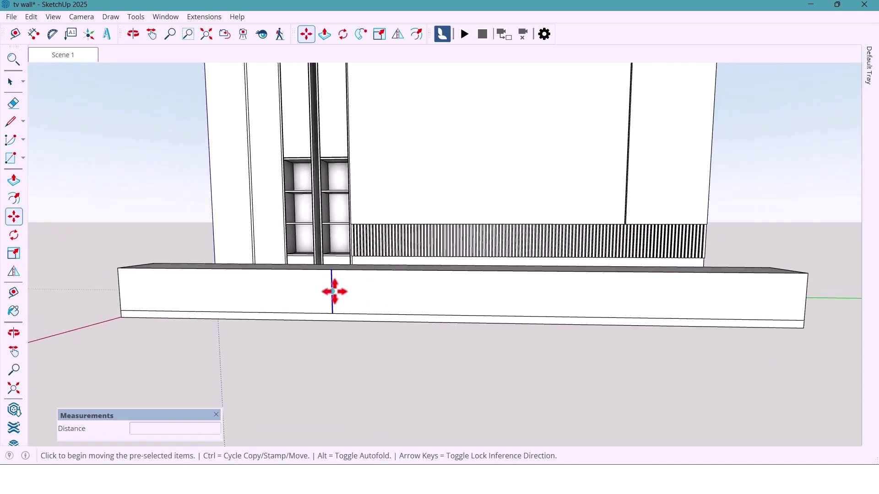
pyautogui.press('ctrl')
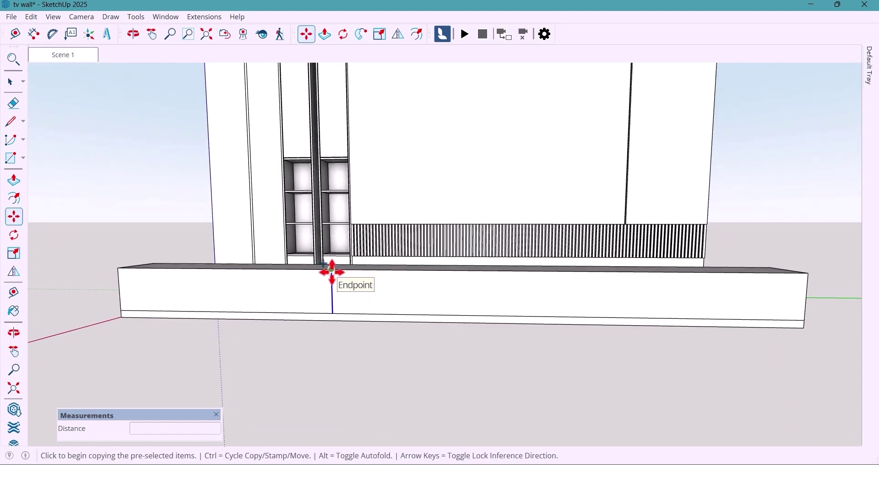
pyautogui.click(333, 313)
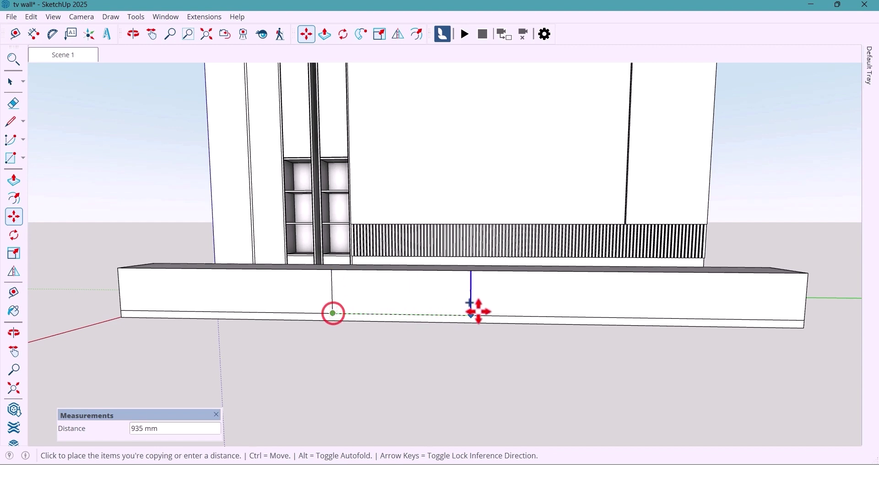
pyautogui.click(560, 316)
pyautogui.press('space')
# Step: Copy the first divider line a few millimetres along the front to outline a narrow vertical gap strip
pyautogui.scroll(-1, 355, 347)
pyautogui.moveTo(355, 347); pyautogui.dragTo(369, 347, button='middle')
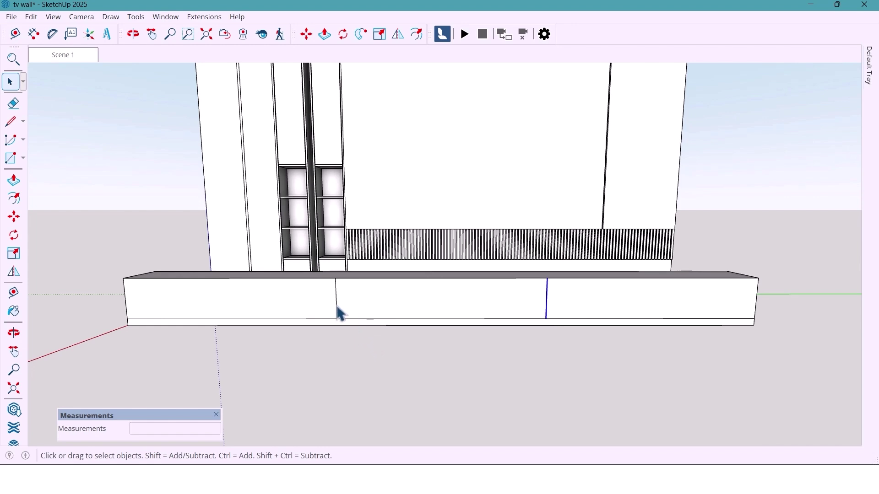
pyautogui.moveTo(346, 331); pyautogui.dragTo(339, 313, button='middle')
pyautogui.scroll(3, 341, 318)
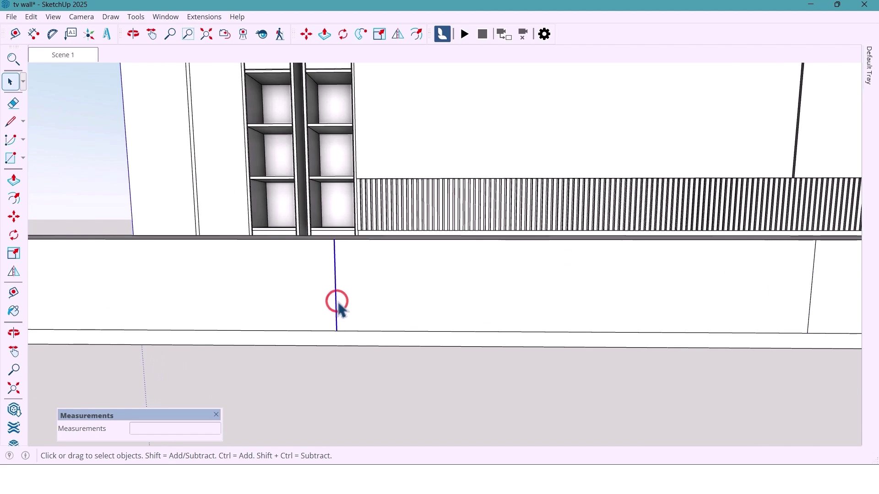
pyautogui.press('m')
pyautogui.scroll(3, 332, 318)
pyautogui.press('ctrl')
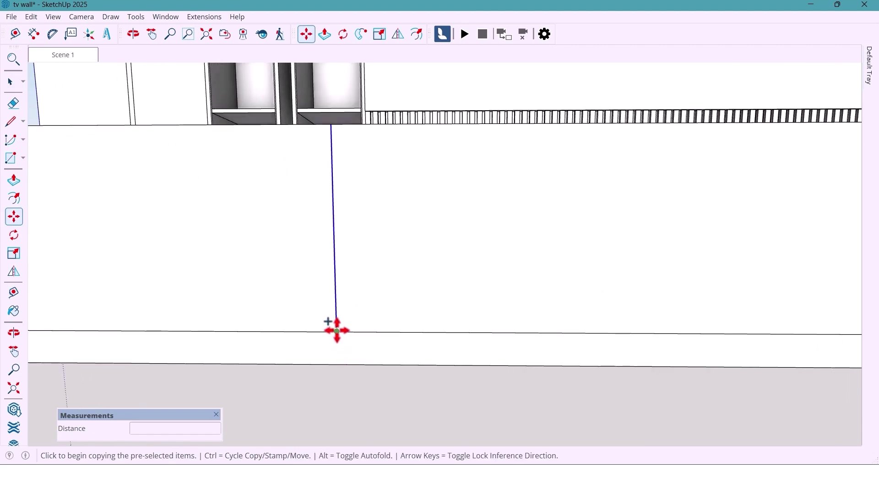
pyautogui.click(337, 331)
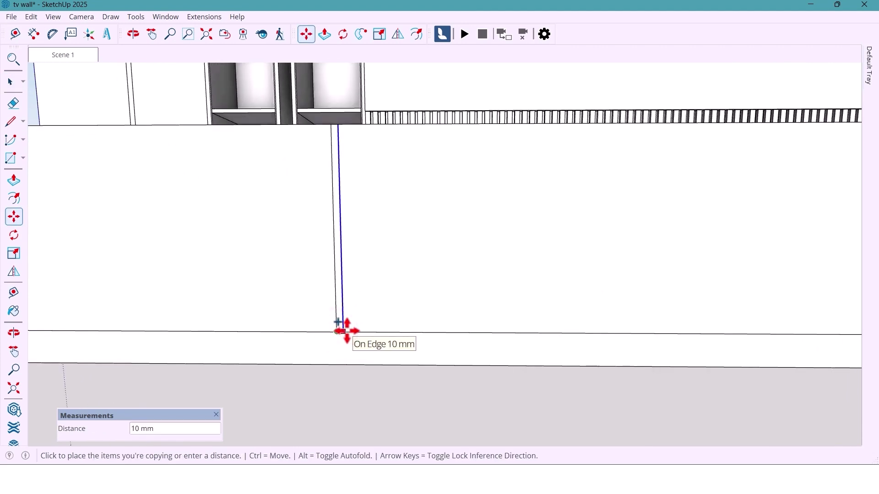
pyautogui.press('Return')
pyautogui.scroll(2, 343, 333)
pyautogui.press('space')
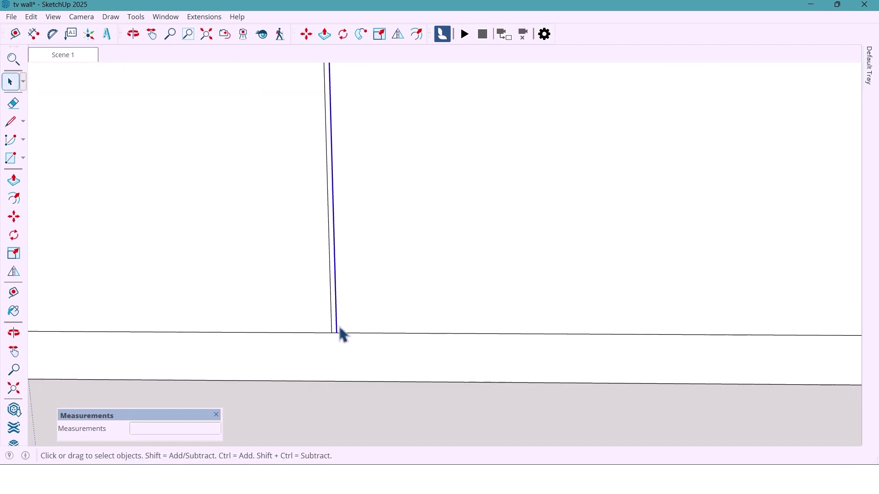
# Step: Copy the narrow gap strip about 1517 mm along the cabinet front onto the second divider line
pyautogui.click(335, 325)
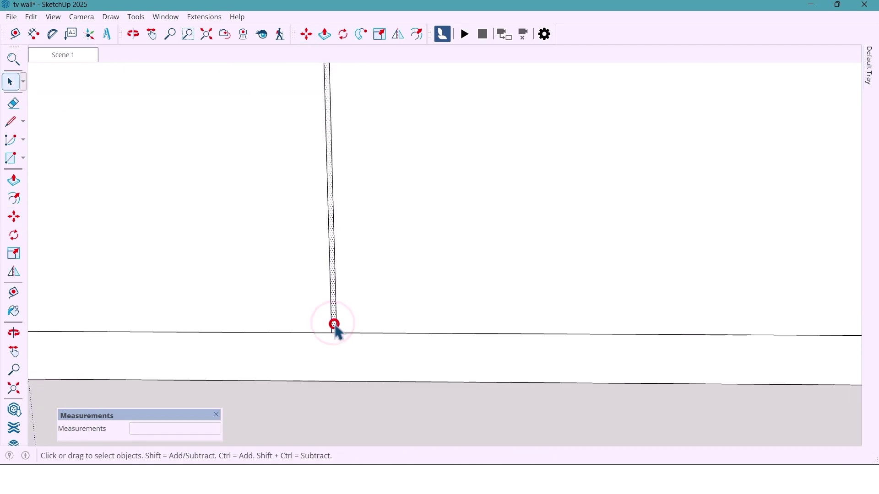
pyautogui.press('m')
pyautogui.press('ctrl')
pyautogui.click(328, 334)
pyautogui.scroll(-5, 262, 349)
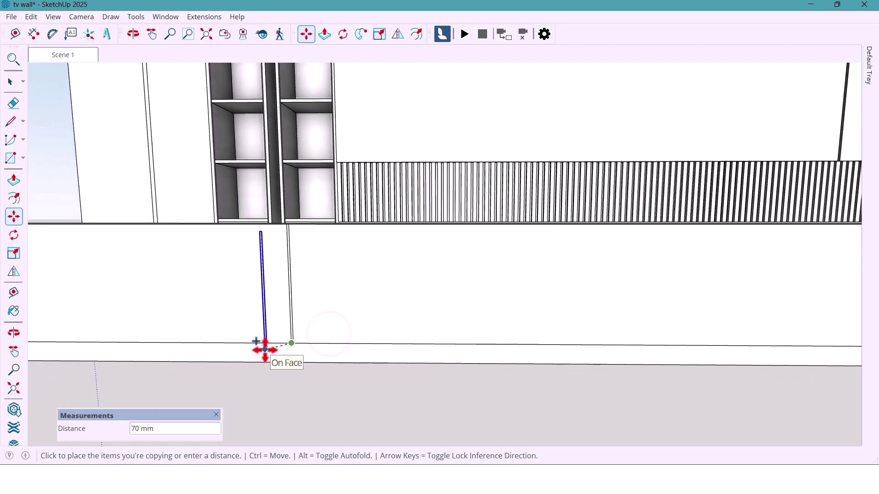
pyautogui.click(681, 347)
pyautogui.scroll(-4, 668, 368)
pyautogui.press('space')
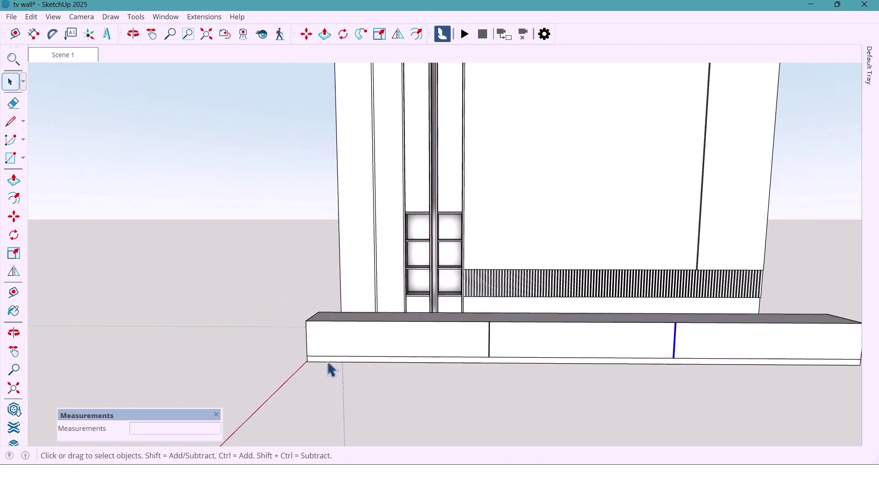
# Step: Copy the cabinet front's vertical end edge on the red-axis side 16 mm inward
pyautogui.scroll(3, 297, 337)
pyautogui.moveTo(296, 339); pyautogui.dragTo(297, 333, button='middle')
pyautogui.scroll(2, 316, 352)
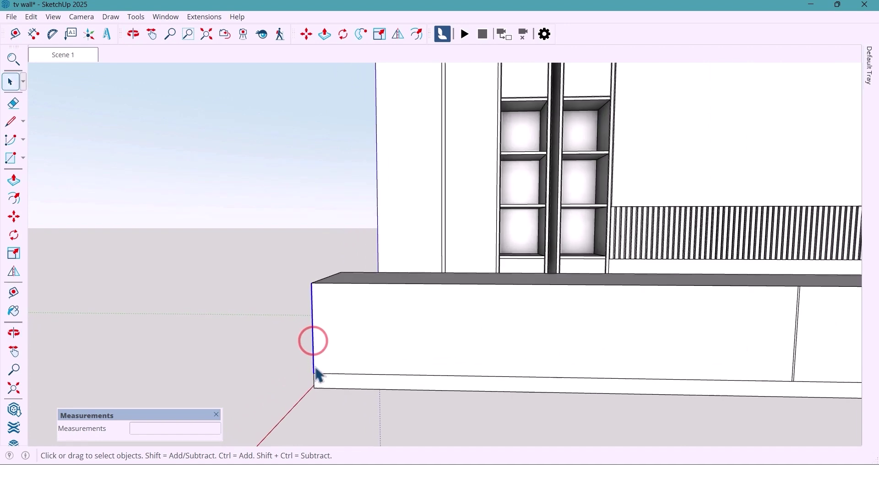
pyautogui.press('m')
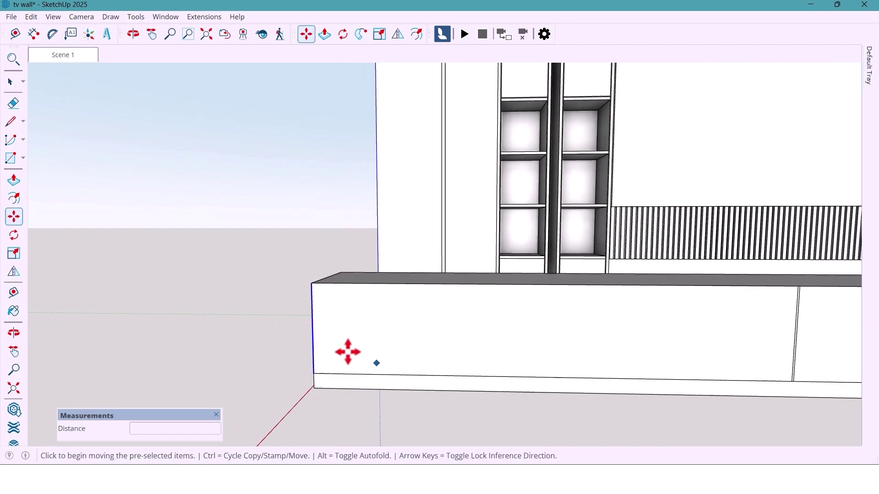
pyautogui.scroll(2, 347, 351)
pyautogui.press('ctrl')
pyautogui.click(305, 251)
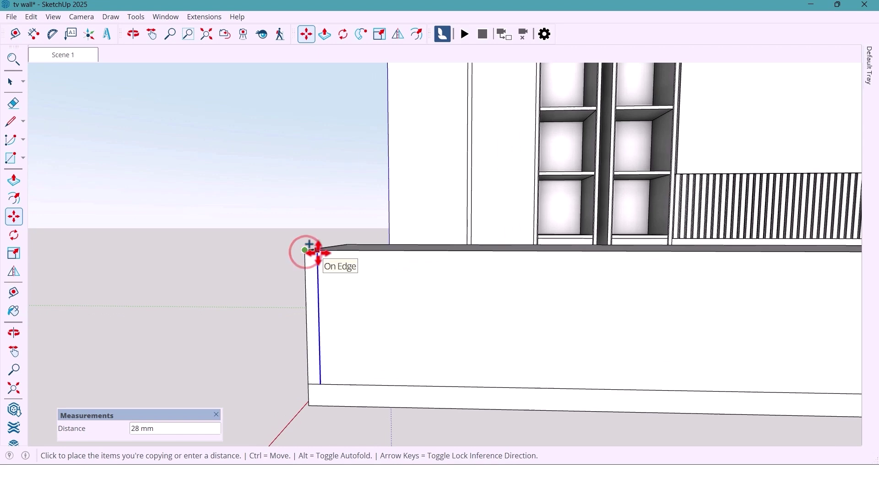
pyautogui.write('16')
pyautogui.press('Return')
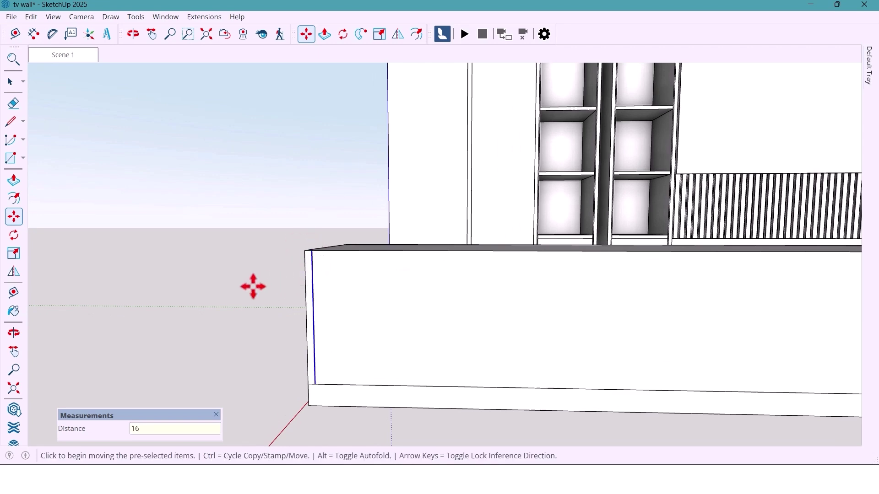
# Step: Copy the 16 mm offset line near the cabinet front's red-axis end another 5 mm inward
pyautogui.scroll(3, 290, 349)
pyautogui.scroll(1, 293, 353)
pyautogui.click(294, 354)
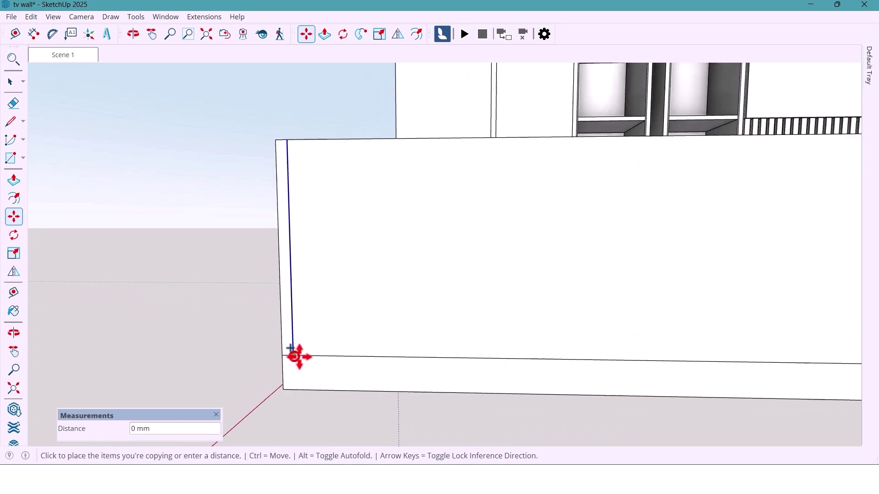
pyautogui.press('Return')
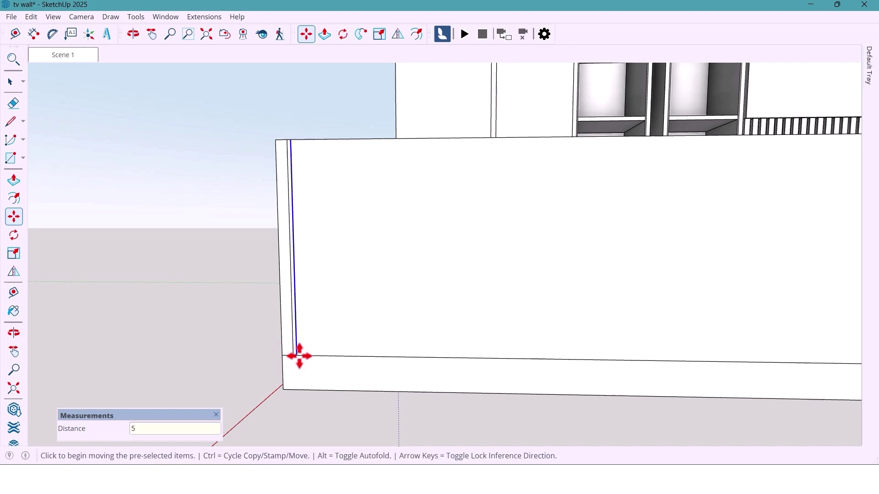
# Step: Copy the vertical edge at the opposite end of the cabinet front 16 mm inward
pyautogui.press('space')
pyautogui.scroll(-5, 189, 340)
pyautogui.moveTo(190, 345); pyautogui.dragTo(171, 331, button='middle')
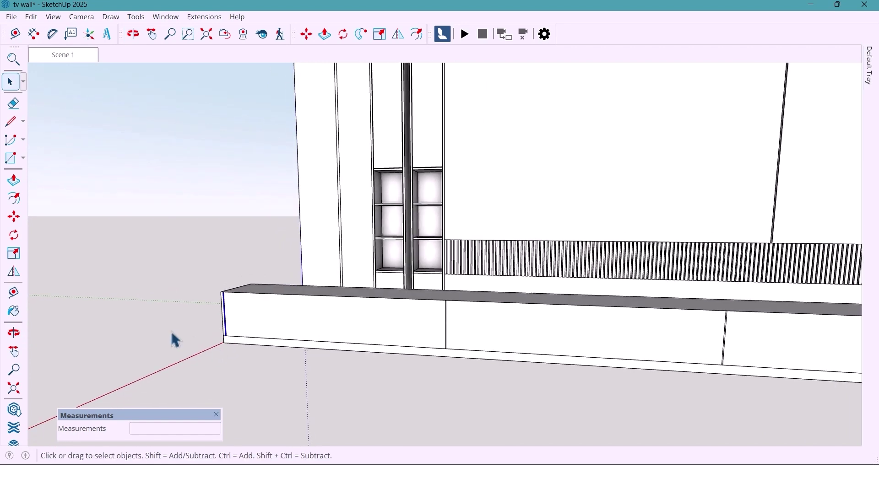
pyautogui.scroll(-2, 171, 331)
pyautogui.scroll(-1, 407, 359)
pyautogui.moveTo(407, 359); pyautogui.dragTo(432, 348, button='middle')
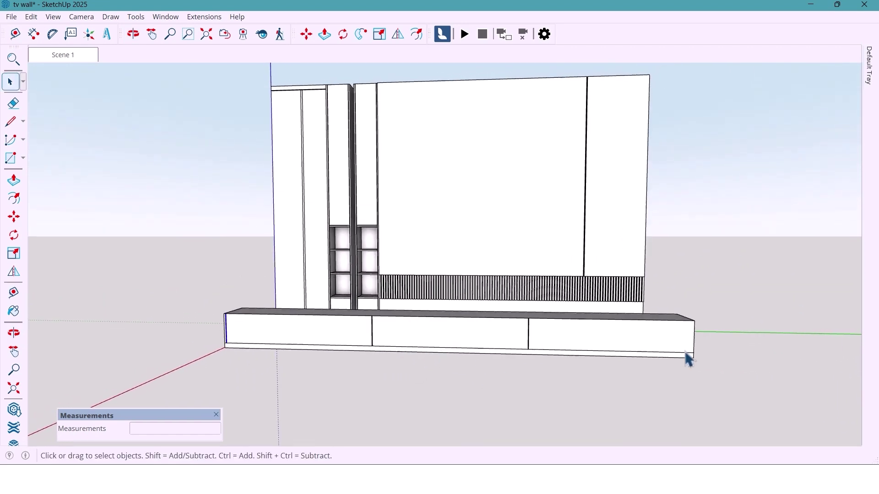
pyautogui.scroll(8, 689, 359)
pyautogui.press('m')
pyautogui.click(694, 366)
pyautogui.press('ctrl')
pyautogui.write('1')
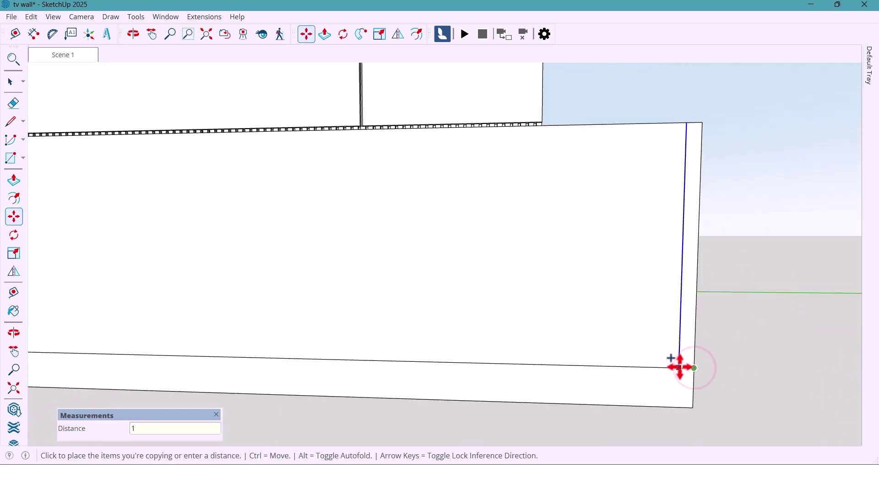
pyautogui.write('6')
pyautogui.press('Return')
# Step: Copy that new vertical line a further 4 mm inward to outline the end gap strip
pyautogui.press('ctrl')
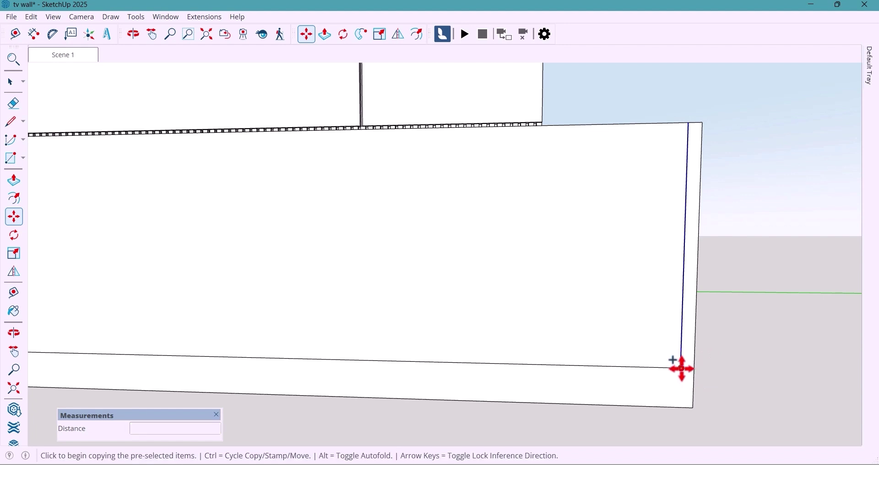
pyautogui.click(681, 368)
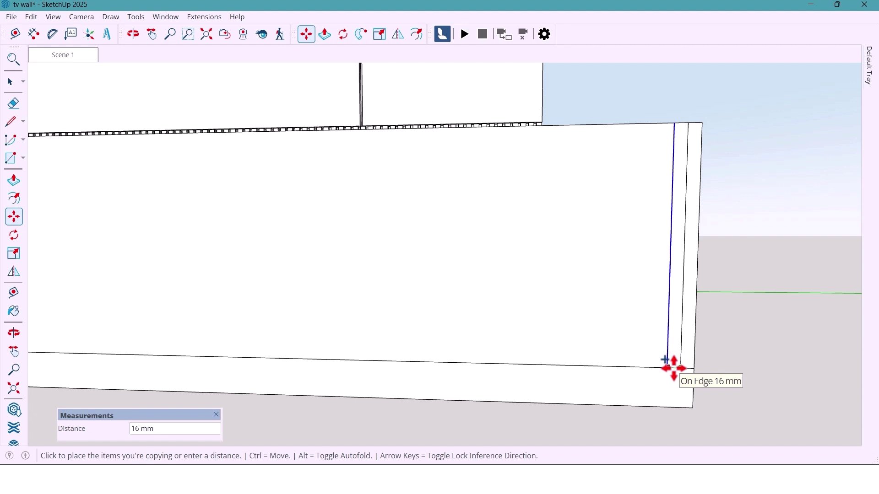
pyautogui.press('Return')
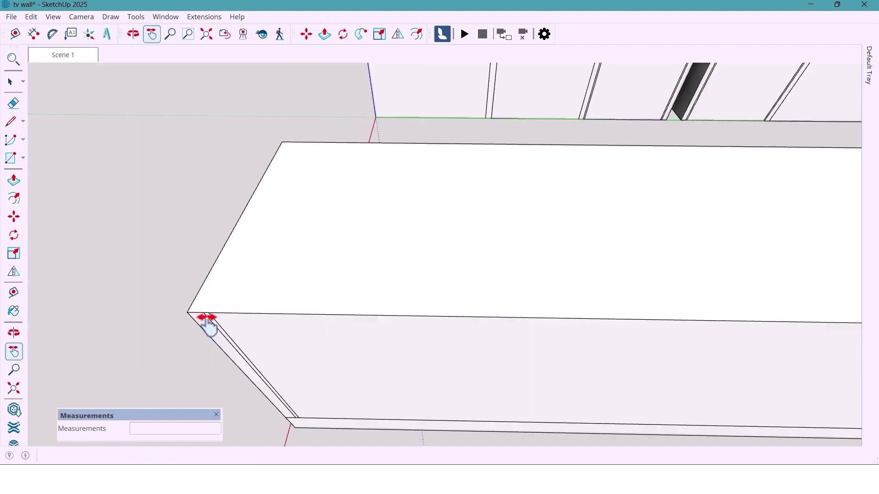
# Step: Draw a line along the full length of the cabinet top, parallel to the front edge and 16 mm behind it
pyautogui.press('l')
pyautogui.click(187, 311)
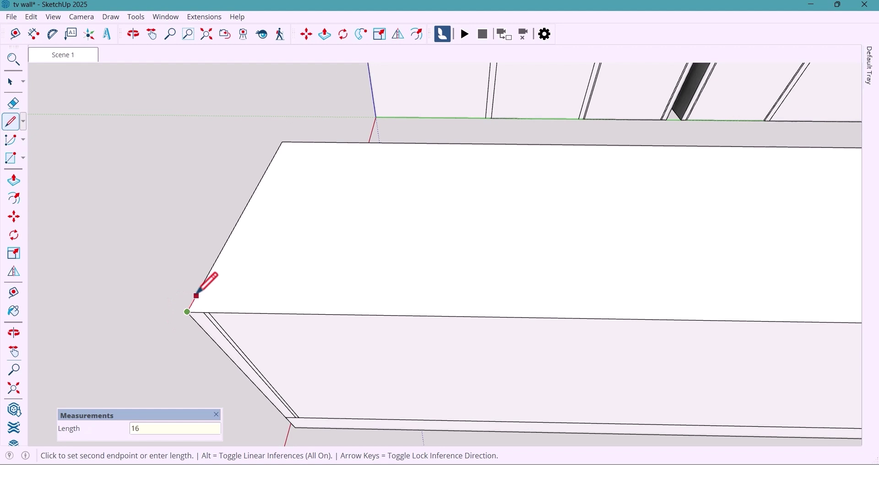
pyautogui.click(197, 296)
pyautogui.click(195, 298)
pyautogui.scroll(-6, 94, 274)
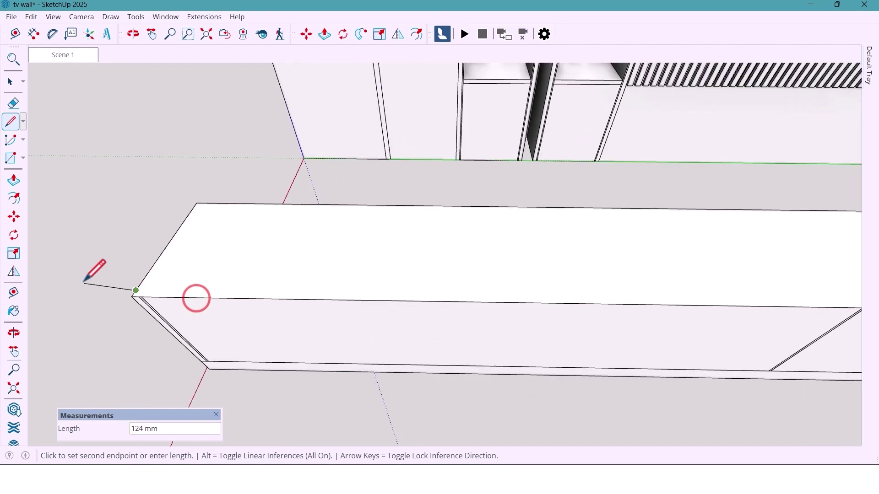
pyautogui.scroll(6, 654, 281)
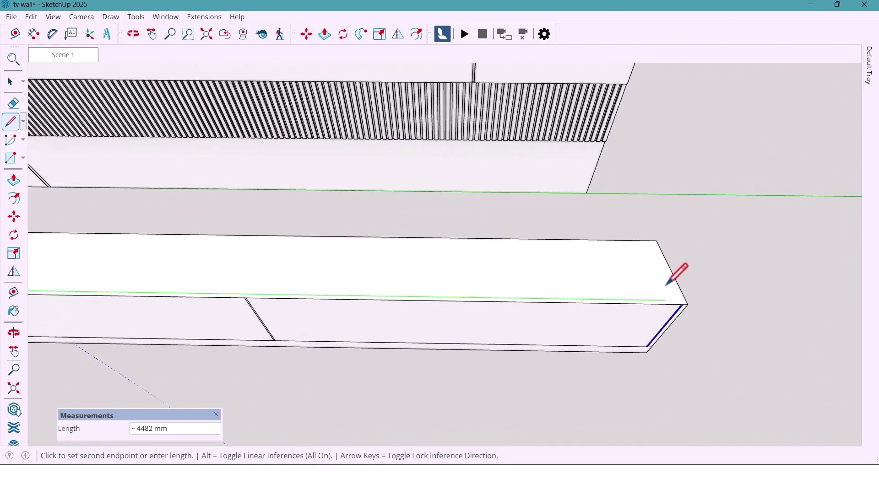
pyautogui.click(699, 307)
# Step: Copy the lengthwise line on the cabinet top 4 mm toward the wall
pyautogui.moveTo(700, 309); pyautogui.dragTo(690, 342, button='middle')
pyautogui.press('space')
pyautogui.scroll(4, 689, 341)
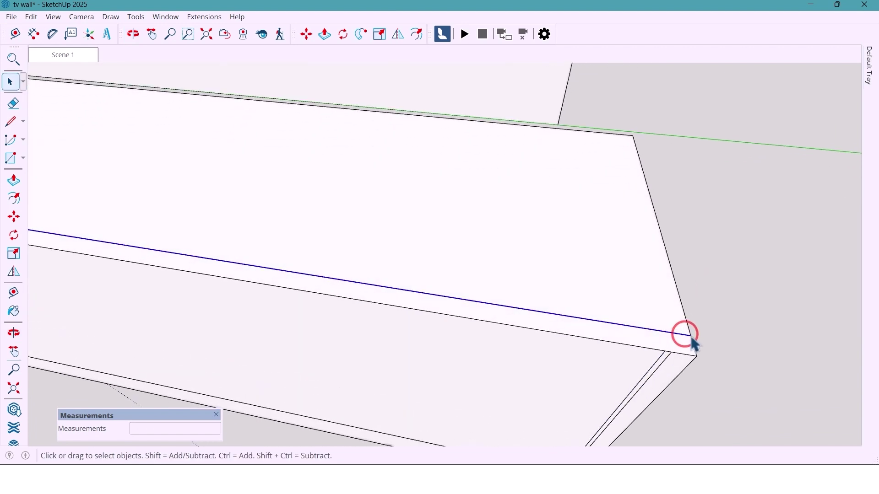
pyautogui.press('m')
pyautogui.scroll(2, 688, 337)
pyautogui.press('ctrl')
pyautogui.click(692, 335)
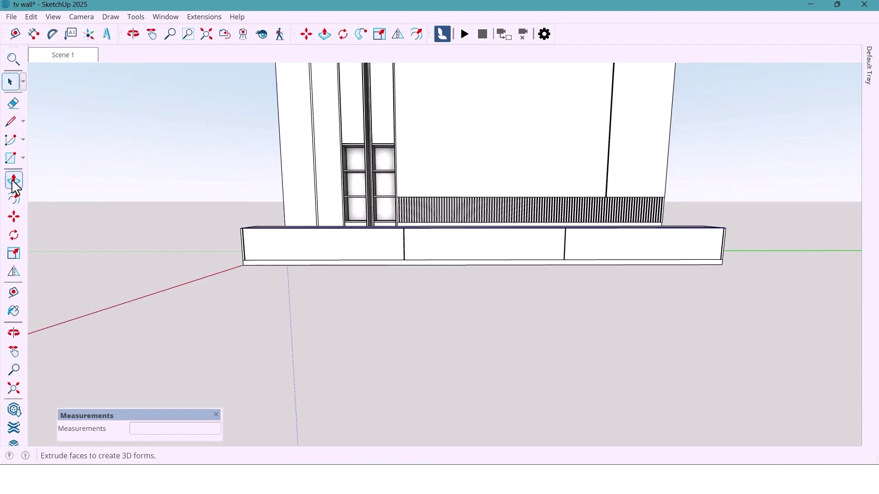
# Step: Push the plinth strip along the bottom of the cabinet front inward to recess it
pyautogui.click(14, 180)
pyautogui.scroll(2, 324, 272)
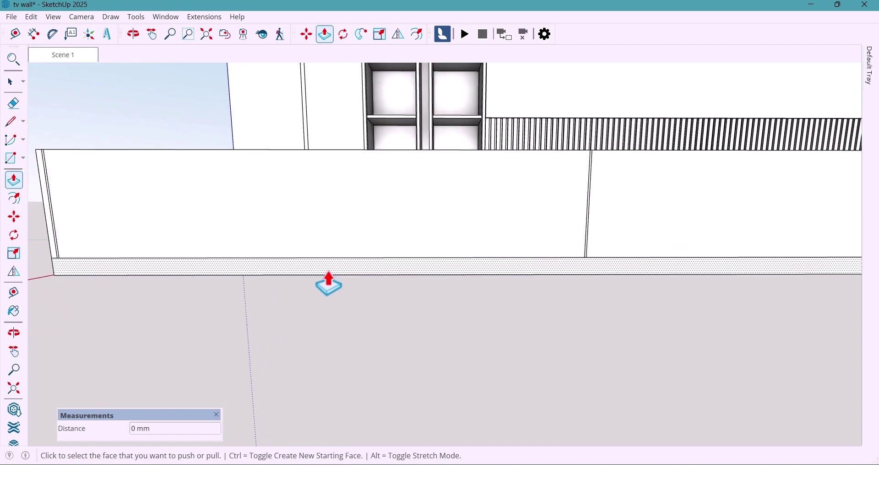
pyautogui.click(326, 277)
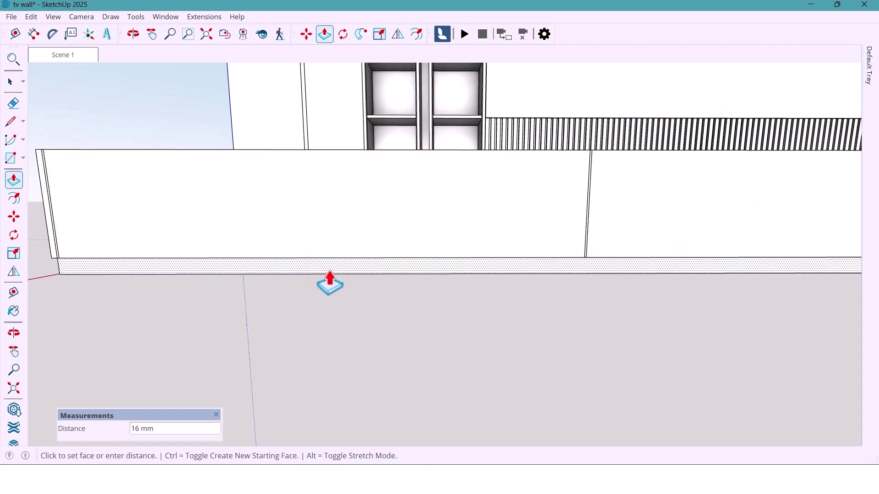
pyautogui.press('Return')
pyautogui.moveTo(330, 273); pyautogui.dragTo(320, 281, button='middle')
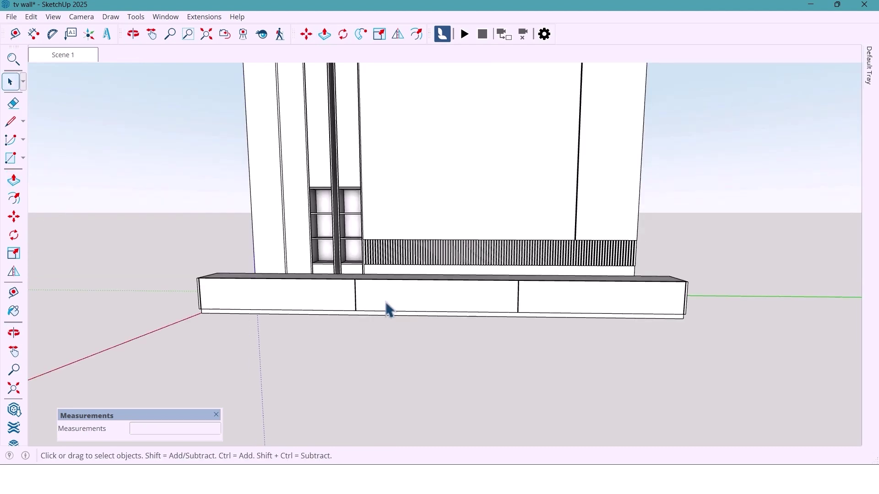
# Step: Select all of the TV cabinet's connected geometry and make it a group
pyautogui.tripleClick(385, 301)
pyautogui.rightClick(385, 303)
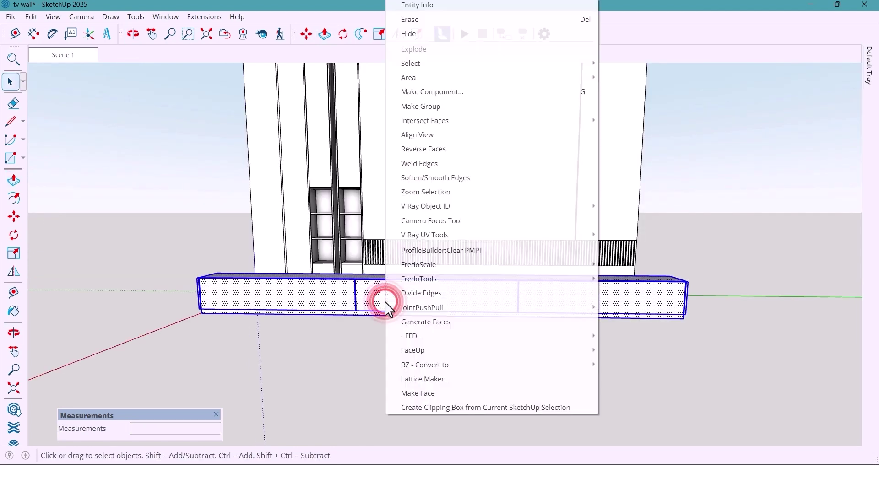
pyautogui.click(411, 109)
pyautogui.moveTo(494, 266); pyautogui.dragTo(392, 349, button='middle')
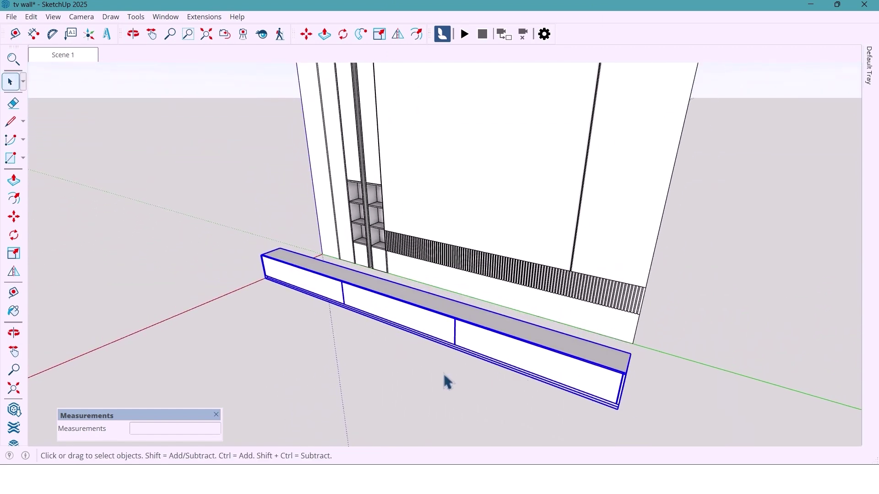
# Step: Move the cabinet group by its rear bottom corner onto the bottom end corner of the wall unit
pyautogui.moveTo(443, 372); pyautogui.dragTo(490, 416, button='middle')
pyautogui.press('m')
pyautogui.click(489, 415)
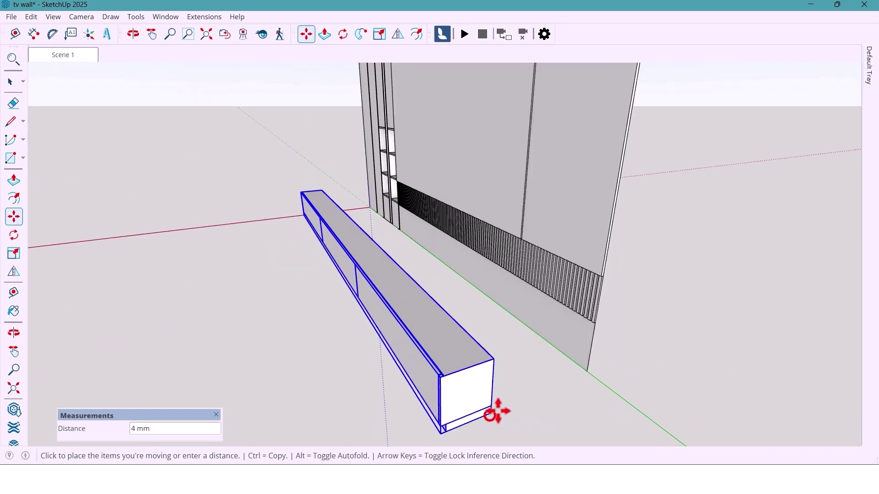
pyautogui.scroll(6, 589, 370)
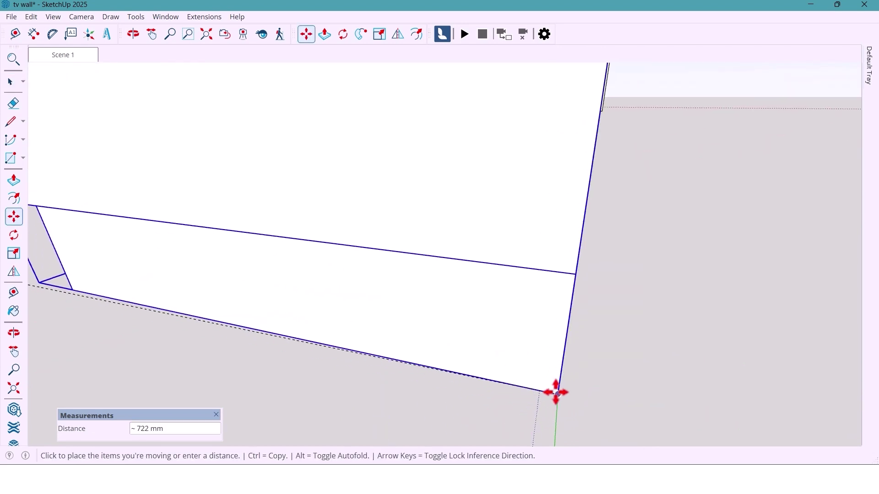
pyautogui.click(558, 393)
# Step: Examine how the cabinet sits against the base of the wall unit, ending with a front view of everything
pyautogui.scroll(-2, 436, 369)
pyautogui.moveTo(435, 369); pyautogui.dragTo(449, 360, button='middle')
pyautogui.scroll(-8, 449, 359)
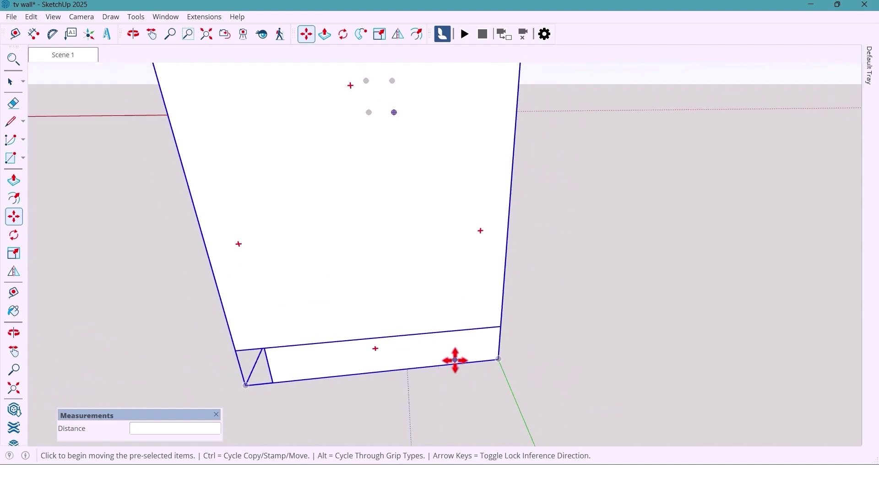
pyautogui.moveTo(342, 362); pyautogui.dragTo(663, 329, button='middle')
pyautogui.scroll(-7, 637, 318)
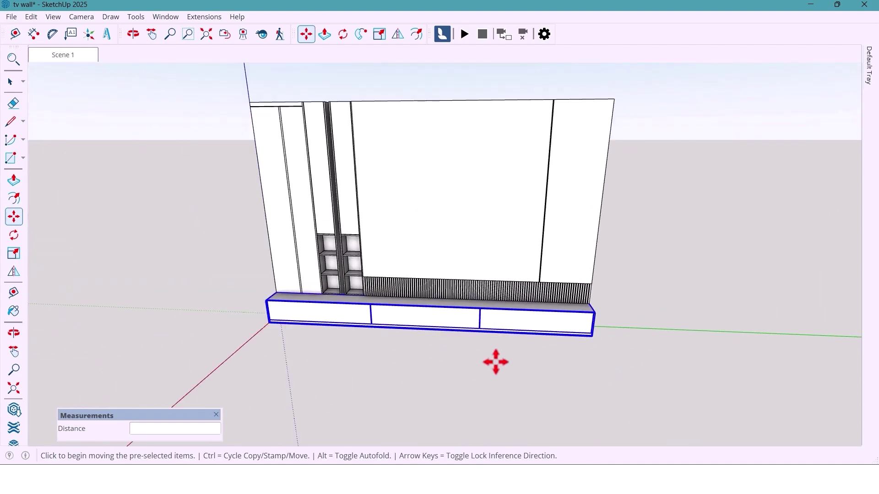
pyautogui.moveTo(496, 363); pyautogui.dragTo(515, 315, button='middle')
pyautogui.click(534, 364)
pyautogui.moveTo(533, 362); pyautogui.dragTo(515, 334, button='middle')
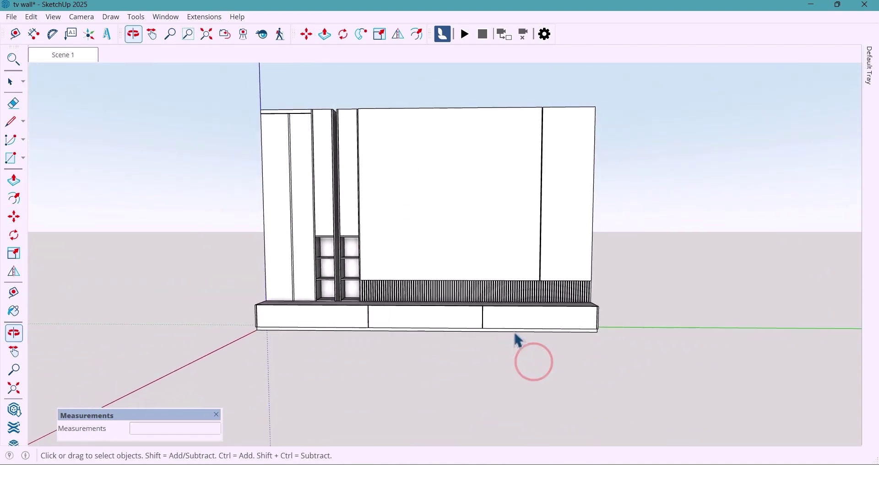
pyautogui.keyDown('shift'); pyautogui.moveTo(469, 289); pyautogui.dragTo(438, 299, button='middle'); pyautogui.keyUp('shift')
pyautogui.scroll(-1, 457, 336)
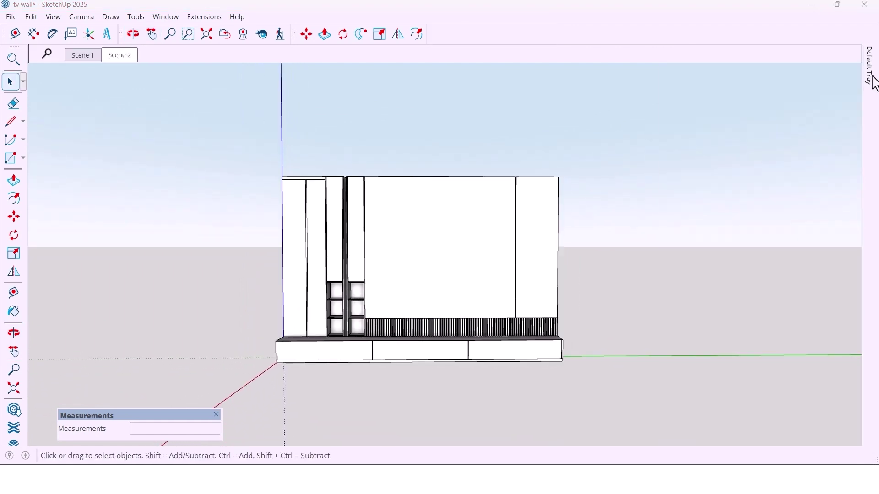
# Step: Keep the Default Tray pinned open and choose the PVC material from the in-model materials
pyautogui.click(870, 75)
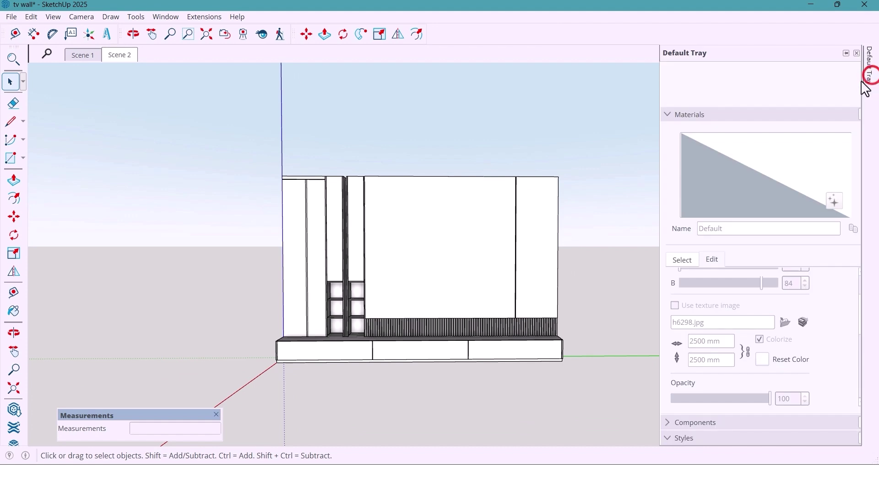
pyautogui.click(846, 53)
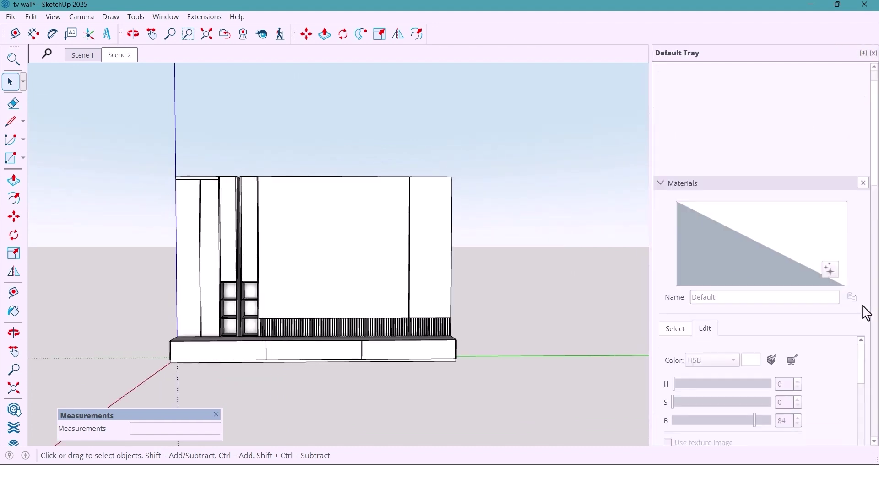
pyautogui.click(677, 329)
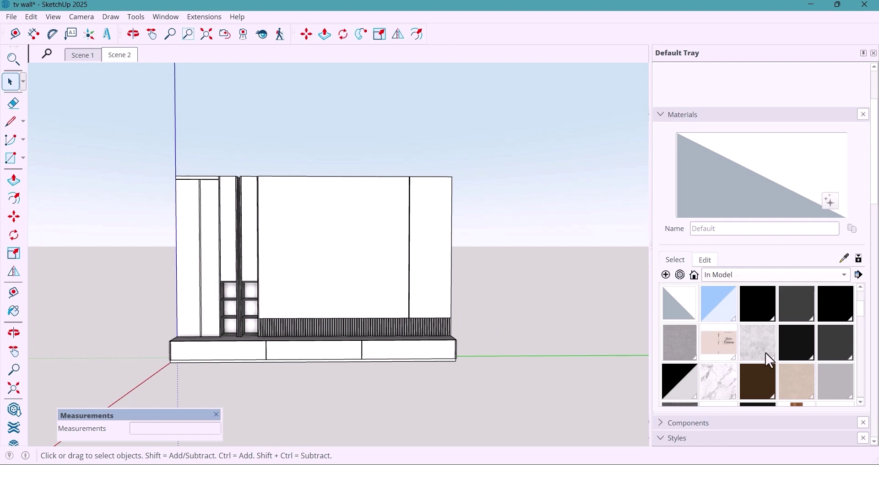
pyautogui.scroll(-3, 764, 353)
pyautogui.click(685, 345)
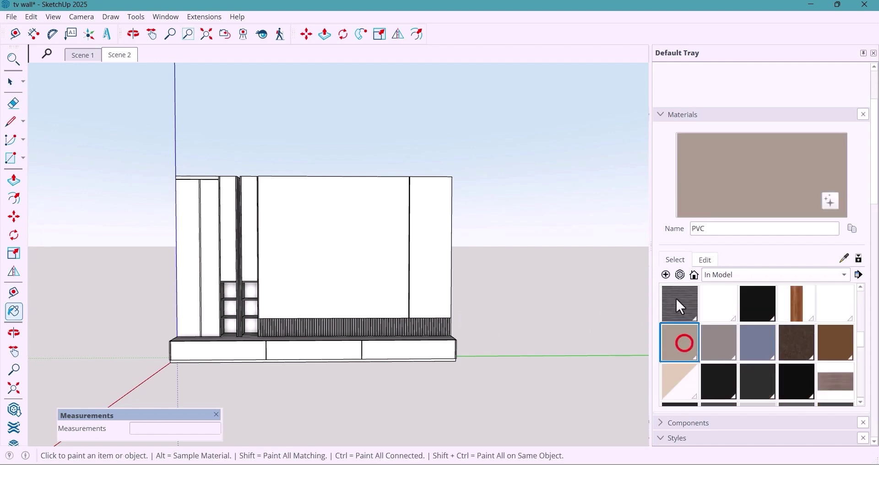
pyautogui.moveTo(648, 282); pyautogui.dragTo(690, 283)
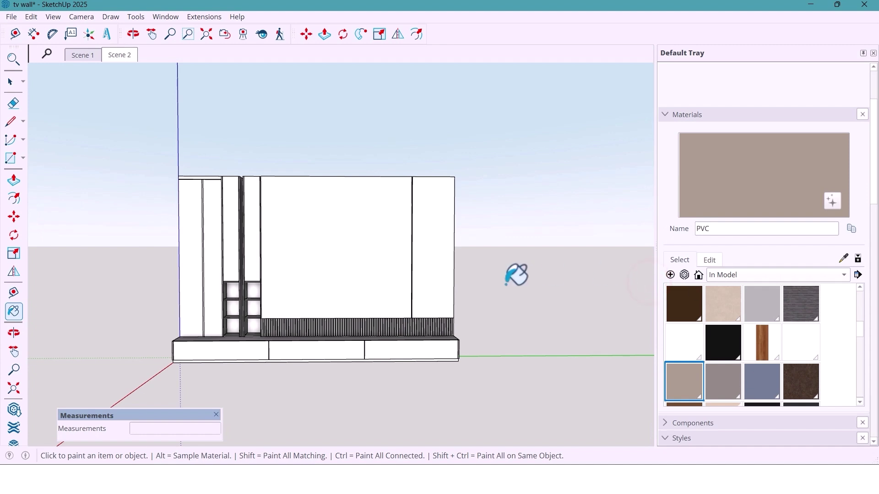
# Step: Open the tall grooved panel group for editing and paint its two door panels and top strip with PVC
pyautogui.press('space')
pyautogui.doubleClick(185, 251)
pyautogui.scroll(-1, 513, 252)
pyautogui.scroll(3, 263, 253)
pyautogui.moveTo(356, 254); pyautogui.dragTo(350, 253, button='middle')
pyautogui.click(732, 186)
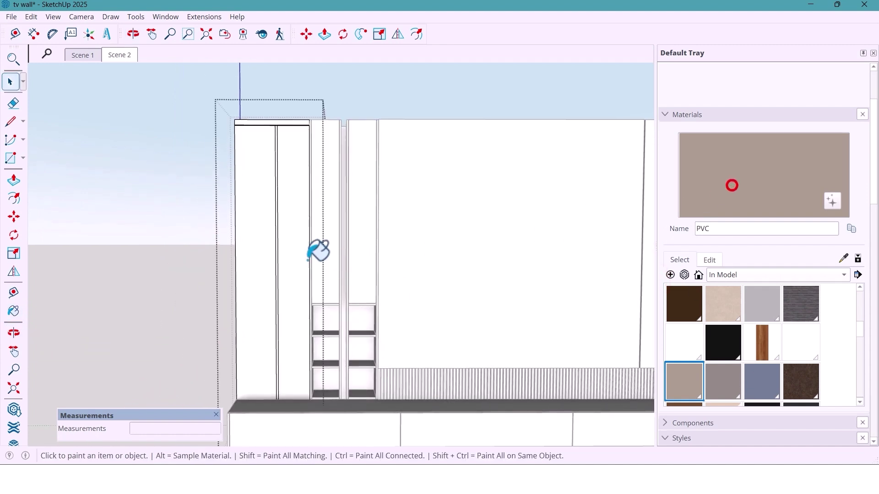
pyautogui.click(261, 208)
pyautogui.click(295, 179)
pyautogui.click(274, 124)
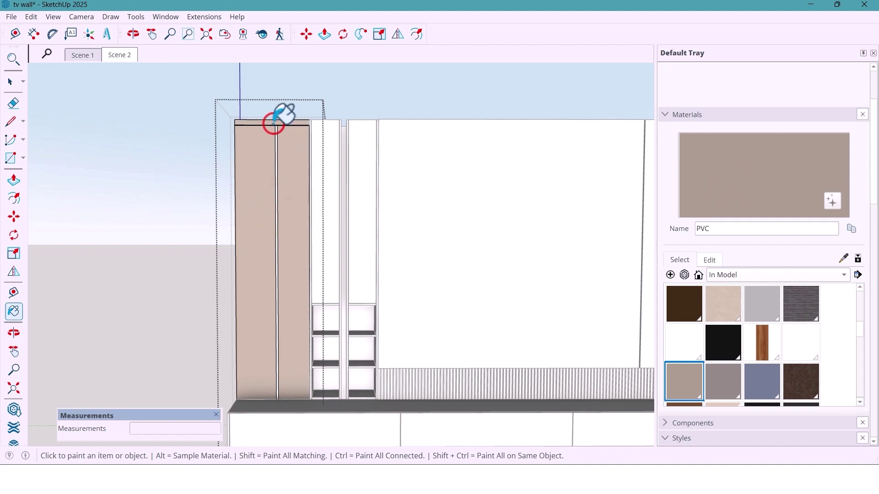
# Step: Paint the horizontal groove below the panel's top strip with the black Material #50
pyautogui.moveTo(274, 124)
pyautogui.mouseDown(button='middle')
pyautogui.moveTo(290, 118)
pyautogui.moveTo(305, 263)
pyautogui.mouseUp(button='middle')
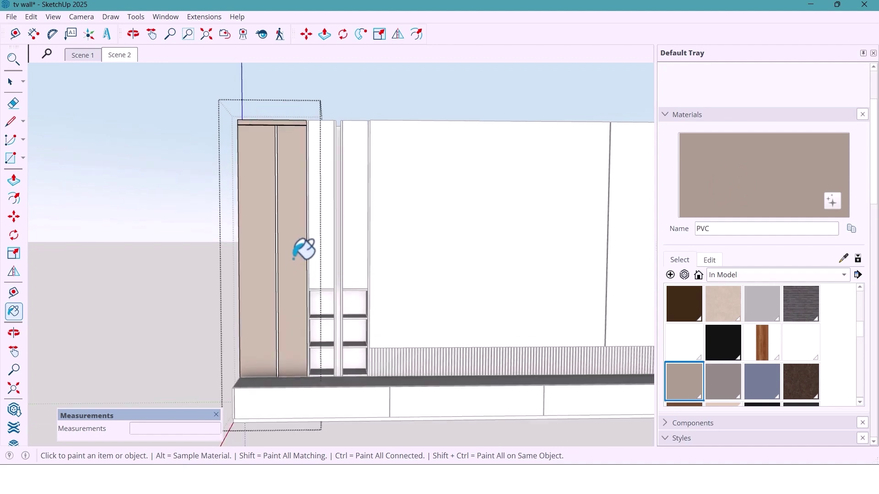
pyautogui.scroll(-1, 303, 250)
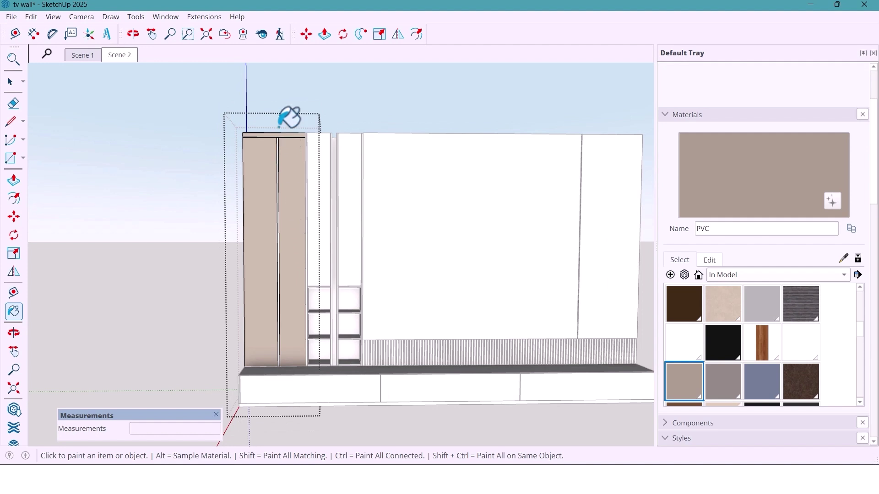
pyautogui.scroll(5, 284, 122)
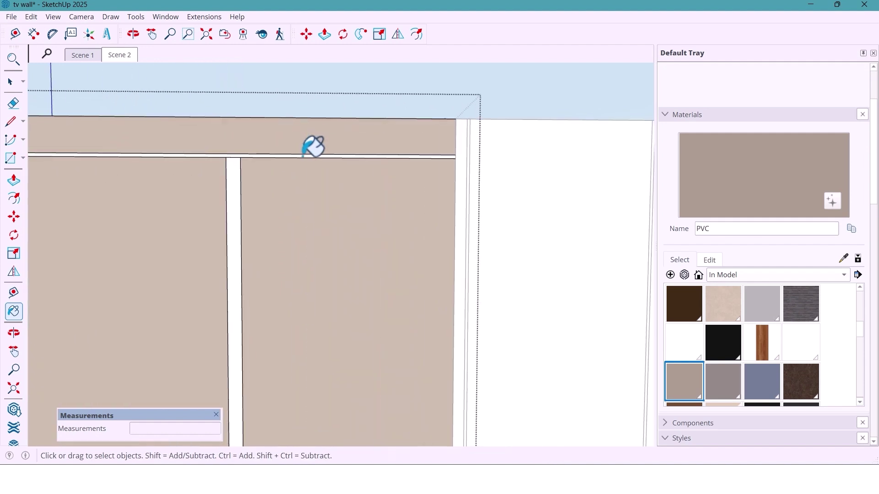
pyautogui.click(726, 345)
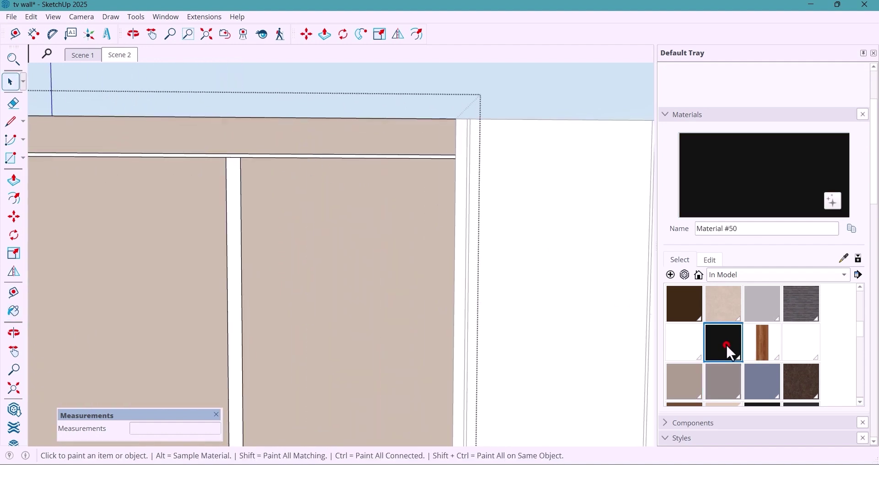
pyautogui.click(372, 155)
pyautogui.press('space')
pyautogui.scroll(-1, 379, 190)
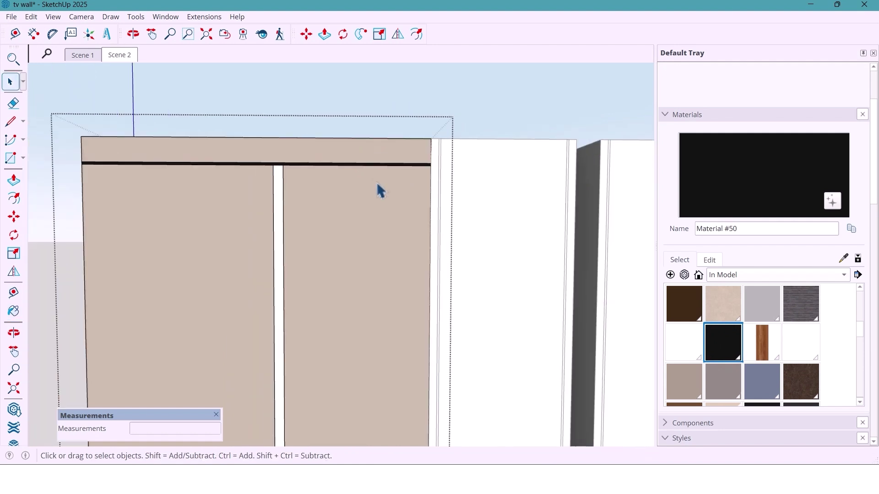
# Step: Open the low TV cabinet group for editing, sample PVC from the tall grooved panel and paint the cabinet's drawer fronts with it
pyautogui.scroll(-6, 379, 190)
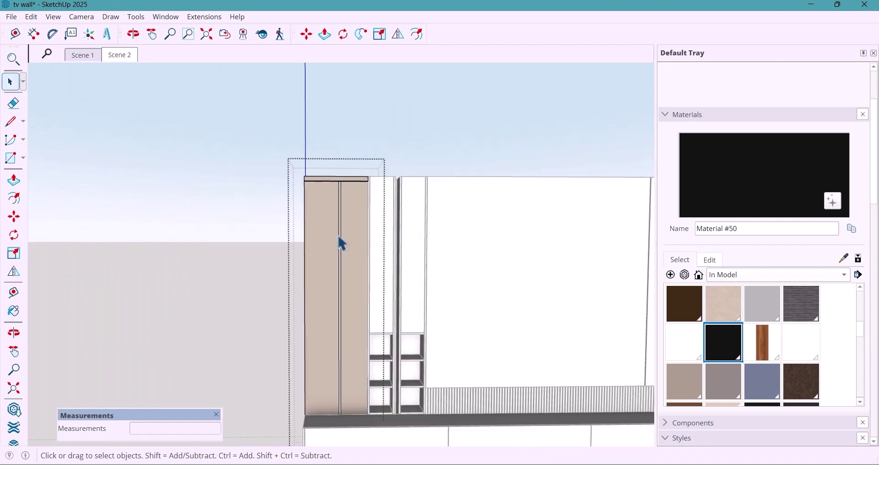
pyautogui.keyDown('shift'); pyautogui.moveTo(333, 239); pyautogui.dragTo(304, 192, button='middle'); pyautogui.keyUp('shift')
pyautogui.doubleClick(457, 362)
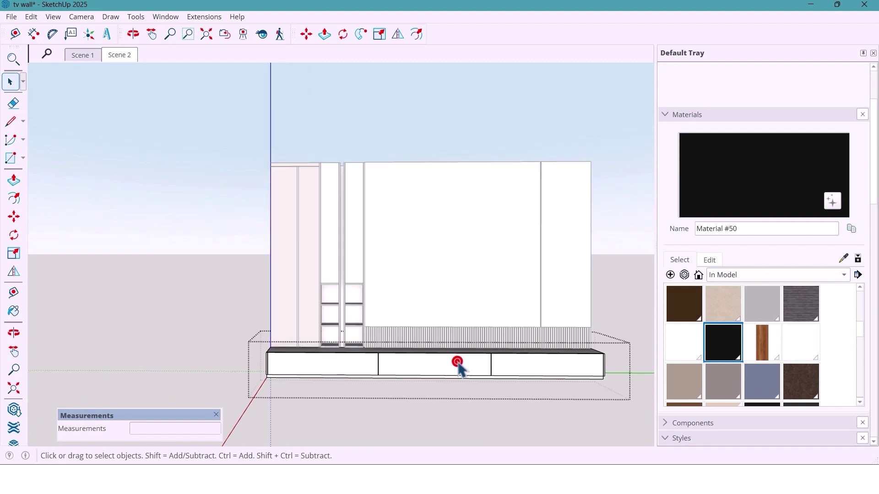
pyautogui.click(843, 259)
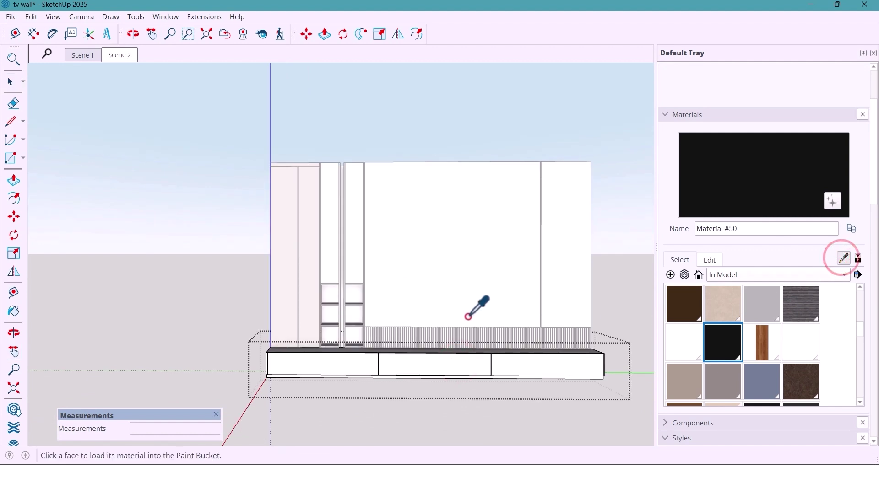
pyautogui.click(314, 284)
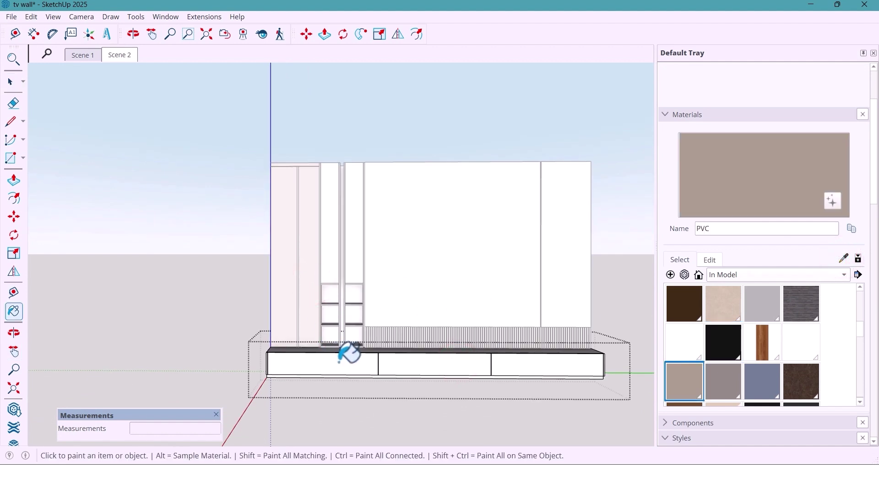
pyautogui.keyDown('ctrl'); pyautogui.click(341, 362); pyautogui.keyUp('ctrl')
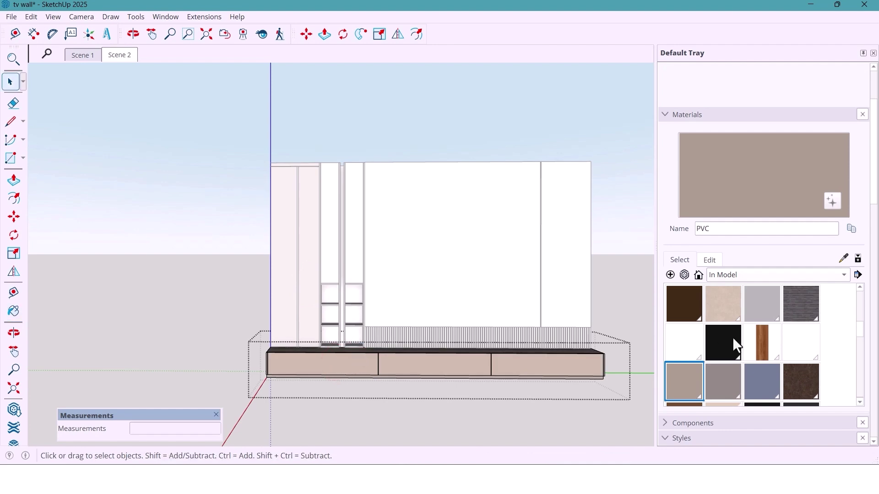
# Step: Paint the narrow gaps beside and between the TV cabinet's drawer fronts with the black Material #50
pyautogui.click(731, 339)
pyautogui.scroll(5, 393, 359)
pyautogui.scroll(2, 369, 363)
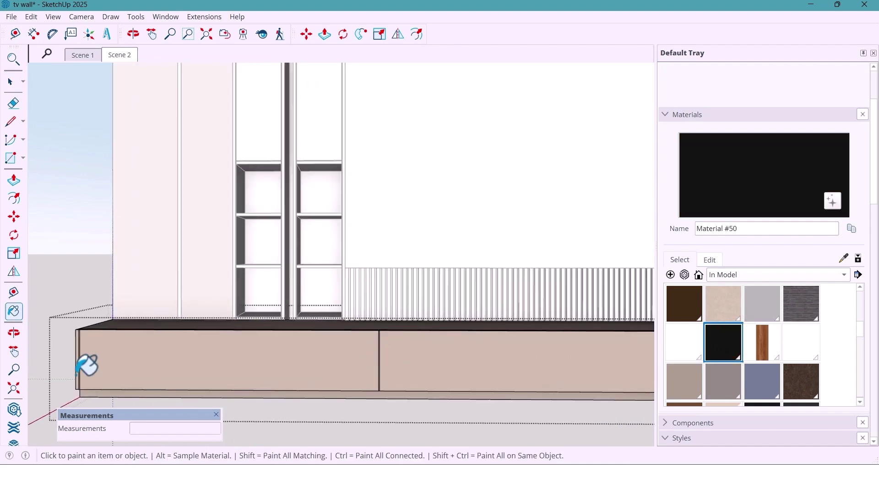
pyautogui.scroll(-2, 144, 356)
pyautogui.scroll(7, 91, 355)
pyautogui.scroll(1, 122, 320)
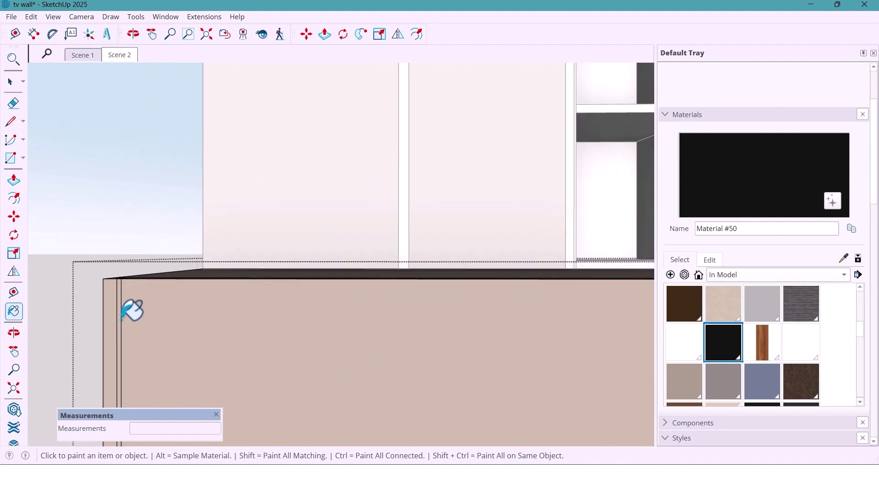
pyautogui.scroll(-5, 75, 281)
pyautogui.scroll(4, 487, 291)
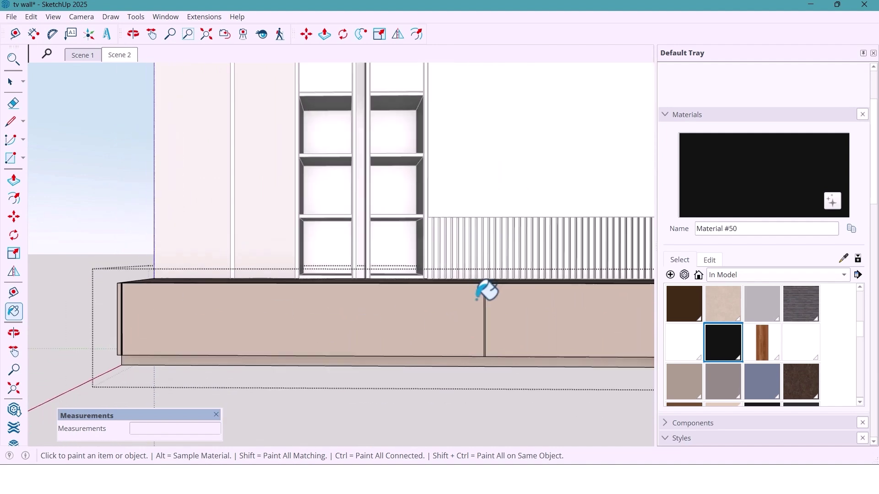
pyautogui.scroll(2, 492, 295)
pyautogui.click(476, 302)
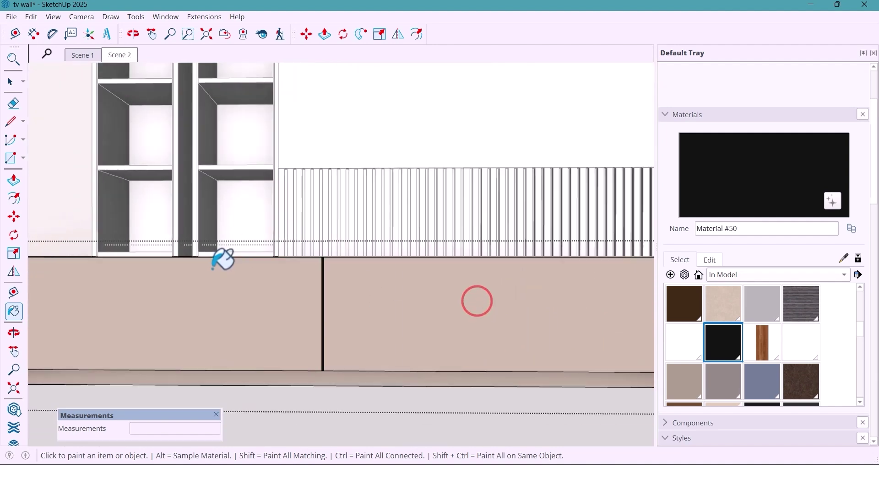
# Step: Open the niche column next to the grooved panel for editing and choose the wood material A-木纹_0-木饰面(精品)_0-SZ1 from the in-model materials
pyautogui.scroll(-6, 304, 320)
pyautogui.press('space')
pyautogui.moveTo(270, 251); pyautogui.dragTo(263, 239, button='middle')
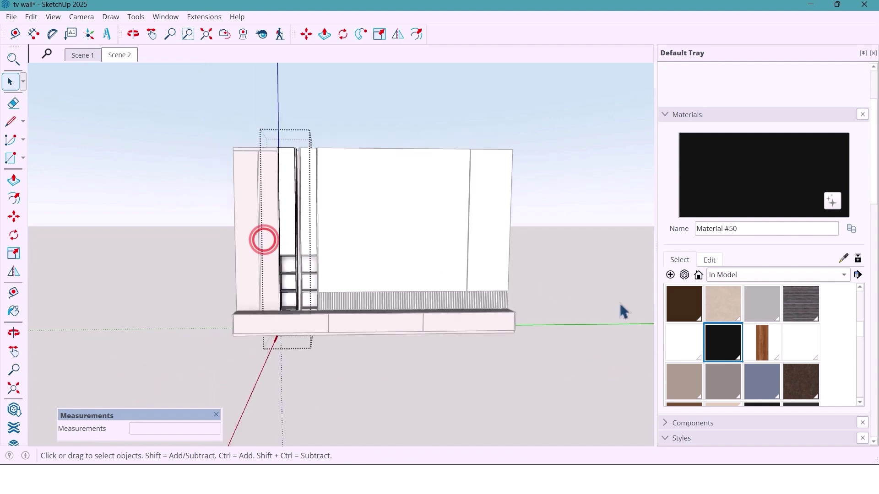
pyautogui.scroll(-3, 734, 361)
pyautogui.scroll(-1, 734, 361)
pyautogui.click(729, 354)
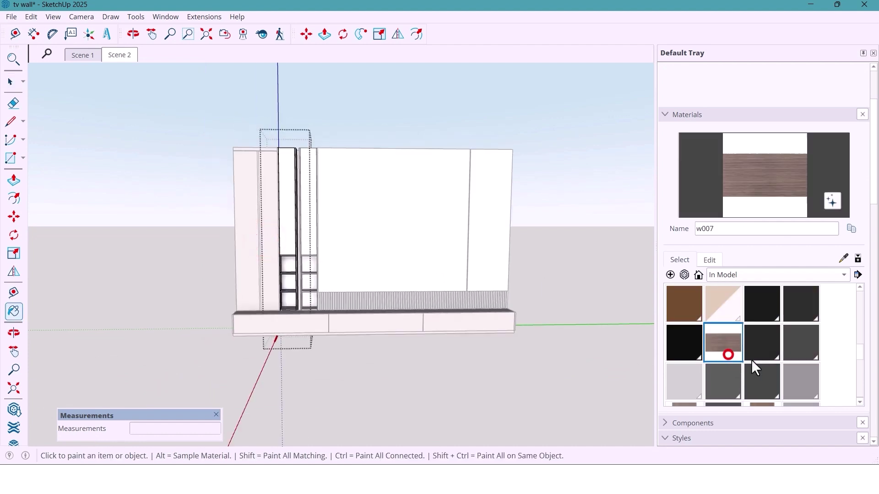
pyautogui.scroll(-2, 751, 359)
pyautogui.scroll(1, 746, 340)
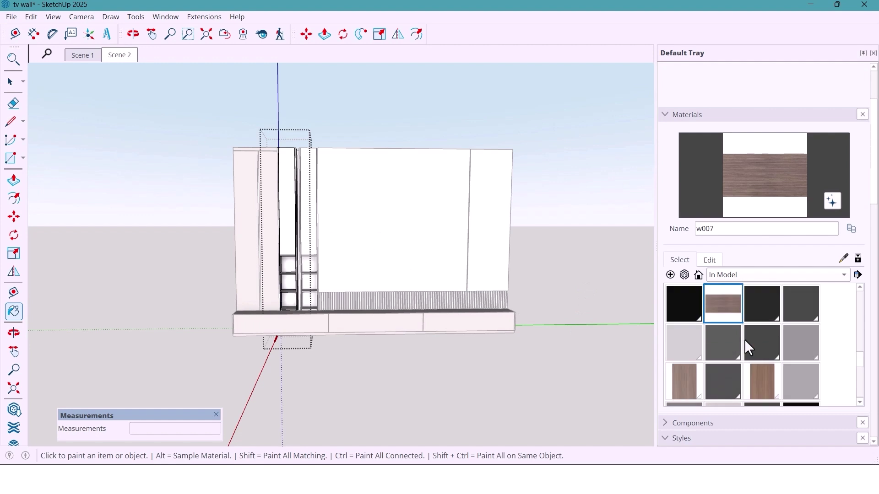
pyautogui.scroll(3, 275, 203)
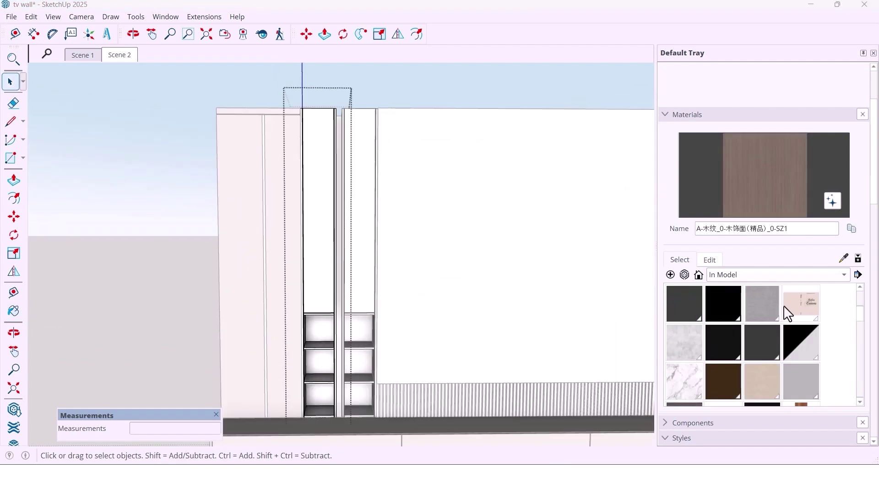
pyautogui.scroll(1, 789, 308)
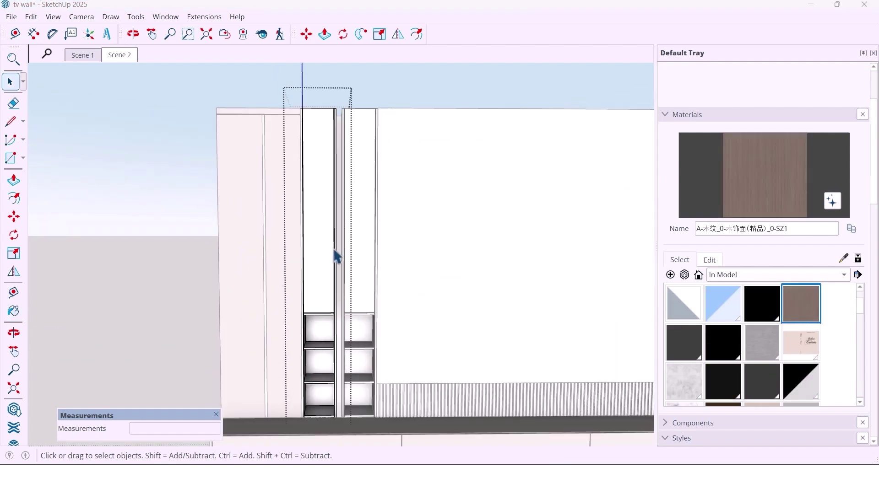
# Step: Paint the niche column's tall door, frame and open shelf compartments with the wood veneer material
pyautogui.click(13, 310)
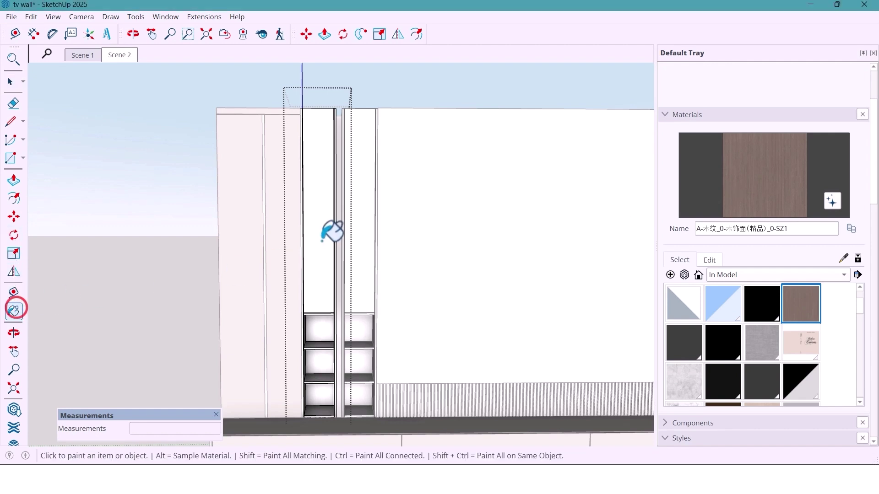
pyautogui.click(324, 241)
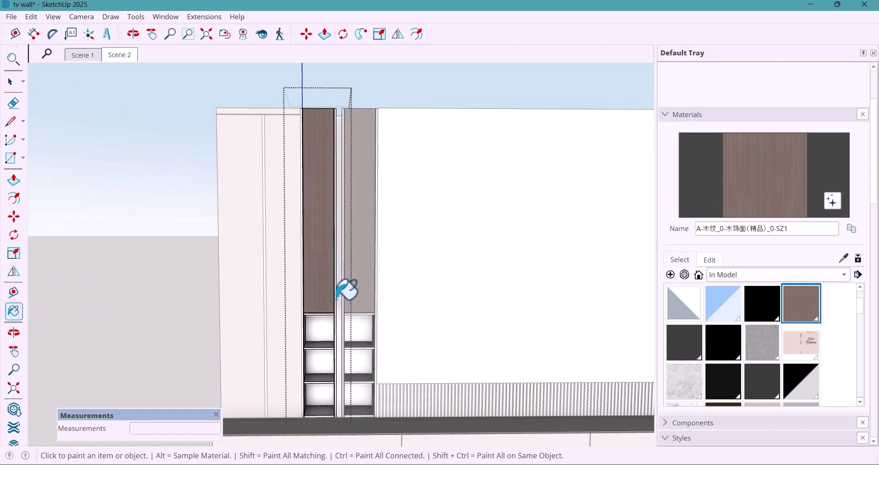
pyautogui.keyDown('ctrl'); pyautogui.click(329, 321); pyautogui.keyUp('ctrl')
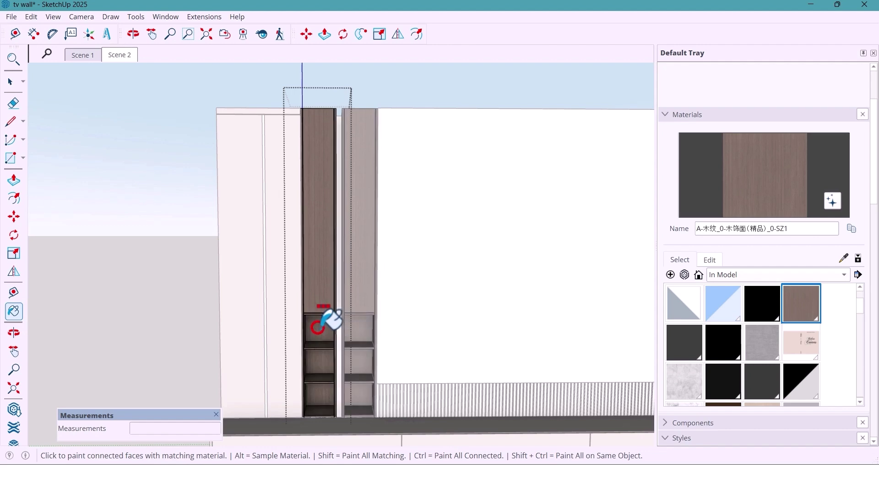
pyautogui.press('space')
# Step: Open the louvred strip's slats for editing, sample the wood veneer from the niche column and paint the slats with it
pyautogui.moveTo(361, 283); pyautogui.dragTo(336, 273, button='middle')
pyautogui.scroll(4, 453, 434)
pyautogui.click(378, 383)
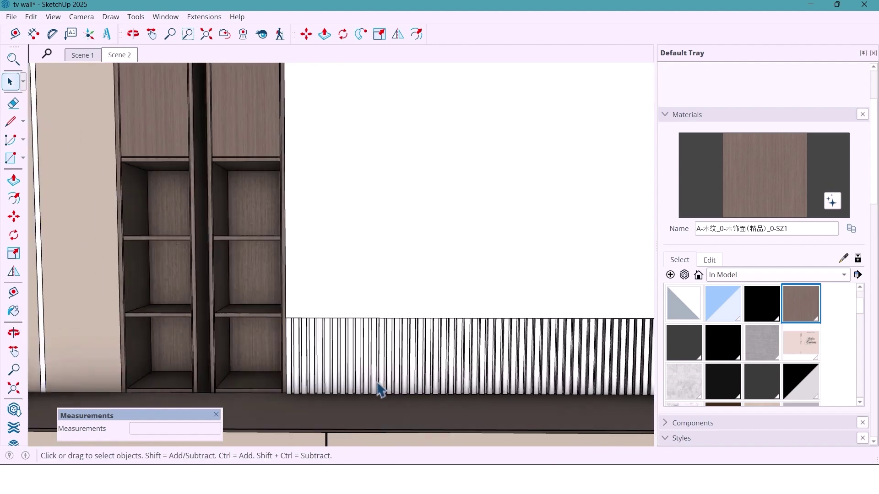
pyautogui.moveTo(373, 370); pyautogui.dragTo(373, 370, button='middle')
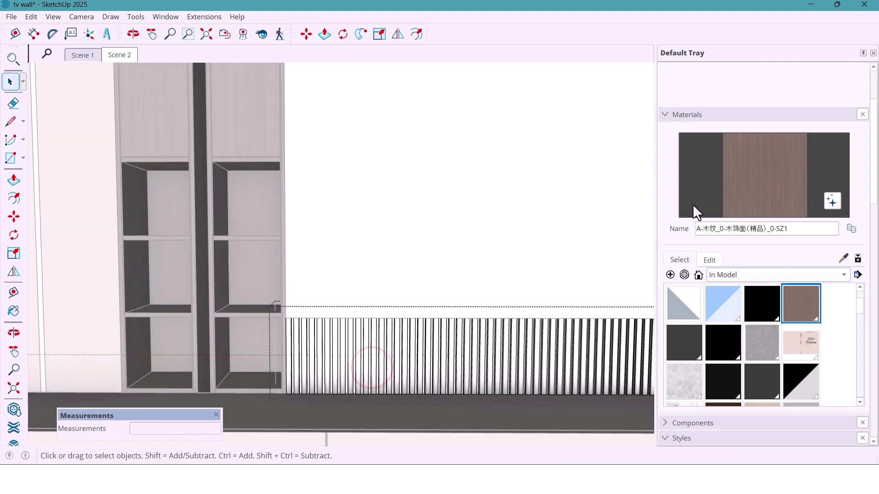
pyautogui.press('b')
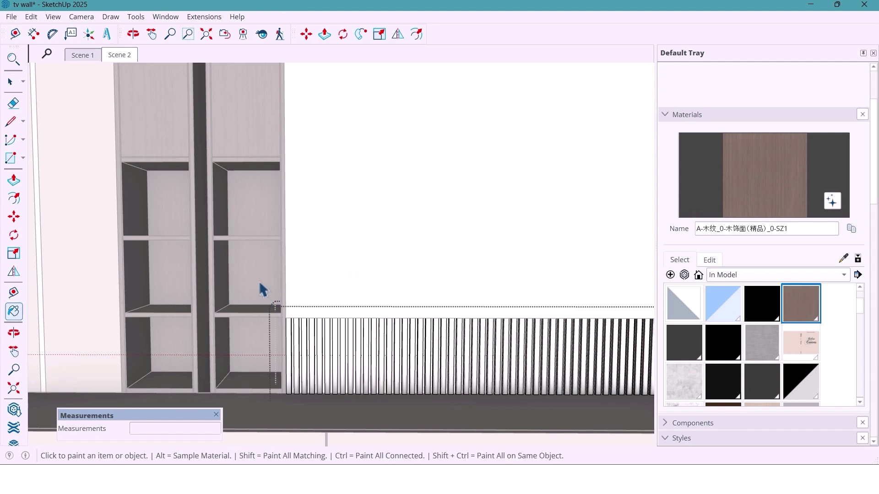
pyautogui.press('alt')
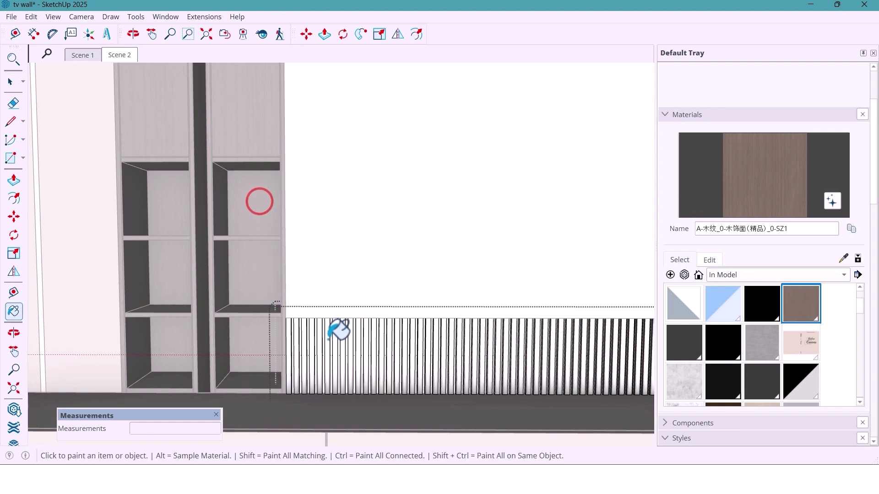
pyautogui.press('space')
pyautogui.press('b')
pyautogui.click(353, 339)
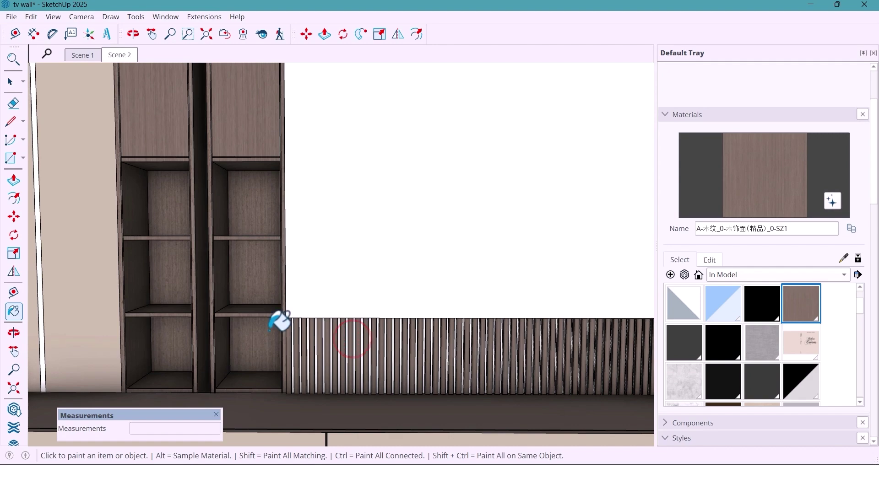
pyautogui.press('space')
# Step: Open the backing panel behind the louvre slats for editing and paint it with the black 0131_Silver material
pyautogui.scroll(-3, 267, 334)
pyautogui.scroll(5, 274, 339)
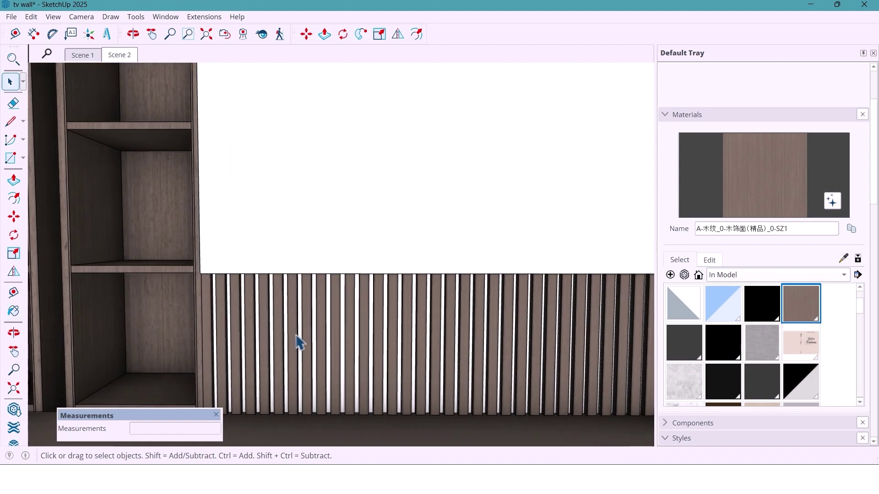
pyautogui.scroll(2, 302, 335)
pyautogui.doubleClick(303, 333)
pyautogui.scroll(-2, 304, 334)
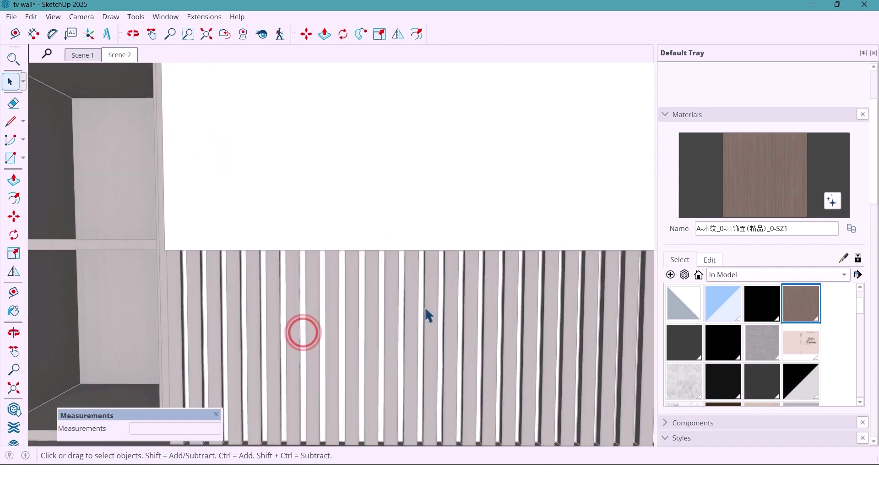
pyautogui.click(751, 305)
pyautogui.click(383, 309)
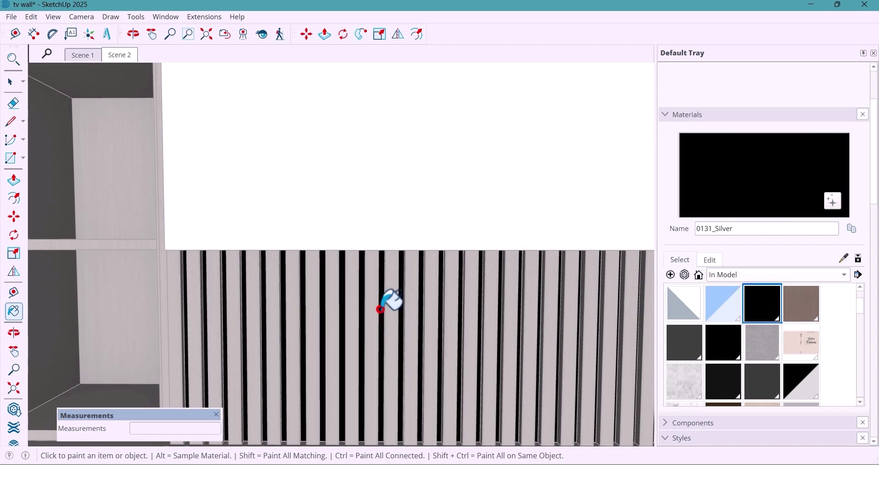
pyautogui.press('space')
# Step: Sample the wood veneer from the niche column and paint the recessed vertical strip between the two columns with it
pyautogui.scroll(-3, 379, 289)
pyautogui.scroll(1, 338, 296)
pyautogui.scroll(-2, 329, 302)
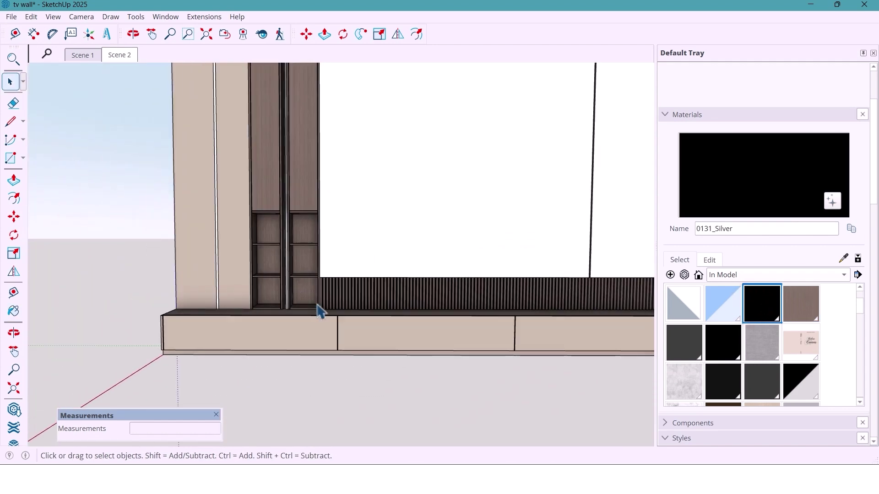
pyautogui.moveTo(320, 308); pyautogui.dragTo(295, 280, button='middle')
pyautogui.scroll(-3, 255, 310)
pyautogui.scroll(5, 274, 278)
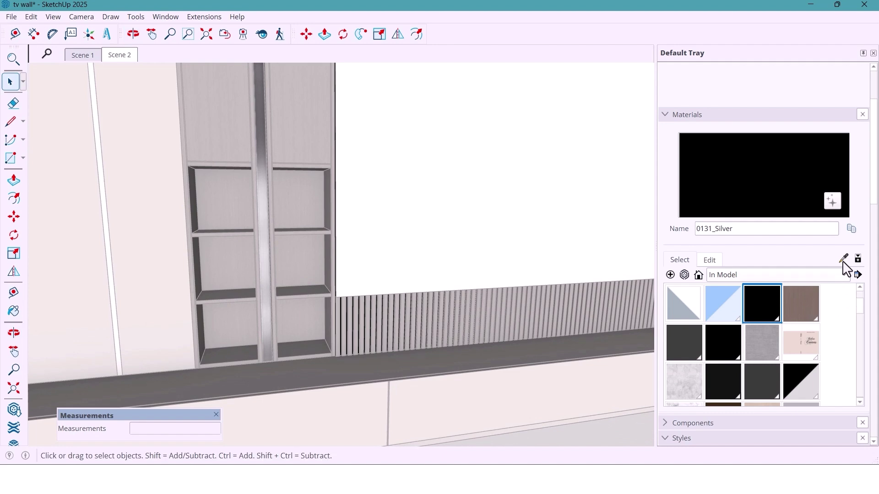
pyautogui.click(314, 142)
pyautogui.click(269, 204)
pyautogui.moveTo(267, 212)
pyautogui.mouseDown(button='middle')
pyautogui.moveTo(256, 222)
pyautogui.moveTo(265, 261)
pyautogui.mouseUp(button='middle')
pyautogui.press('space')
pyautogui.scroll(-6, 275, 285)
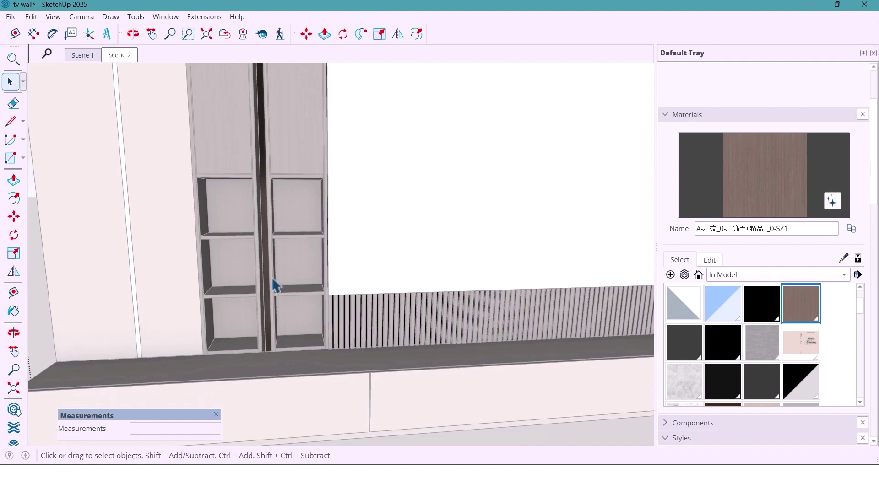
# Step: Open the large TV back panel group for editing and paint both its wide and narrow panels with ChenZc-190805-FD51
pyautogui.moveTo(296, 296); pyautogui.dragTo(295, 270, button='middle')
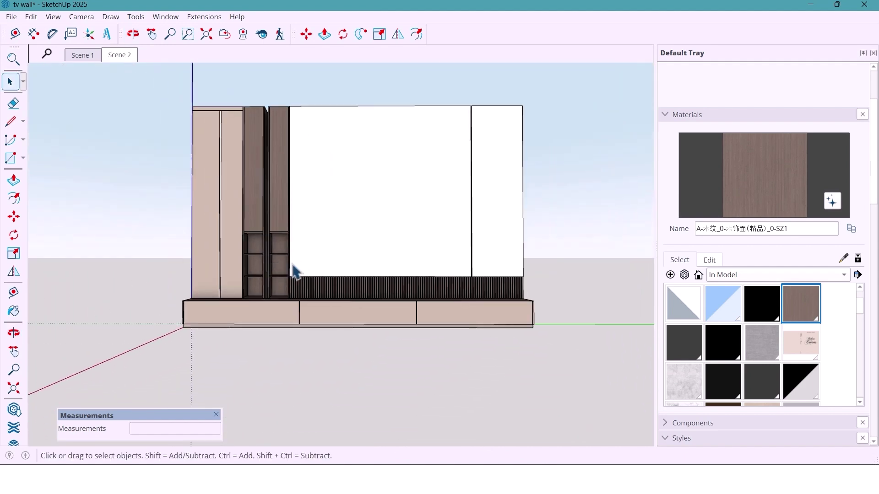
pyautogui.keyDown('shift'); pyautogui.moveTo(352, 309); pyautogui.dragTo(386, 326, button='middle'); pyautogui.keyUp('shift')
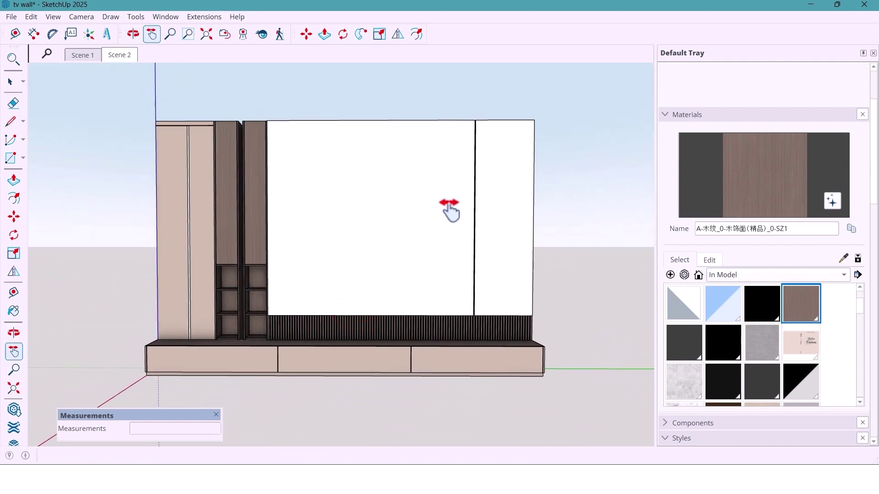
pyautogui.press('space')
pyautogui.doubleClick(439, 254)
pyautogui.click(689, 387)
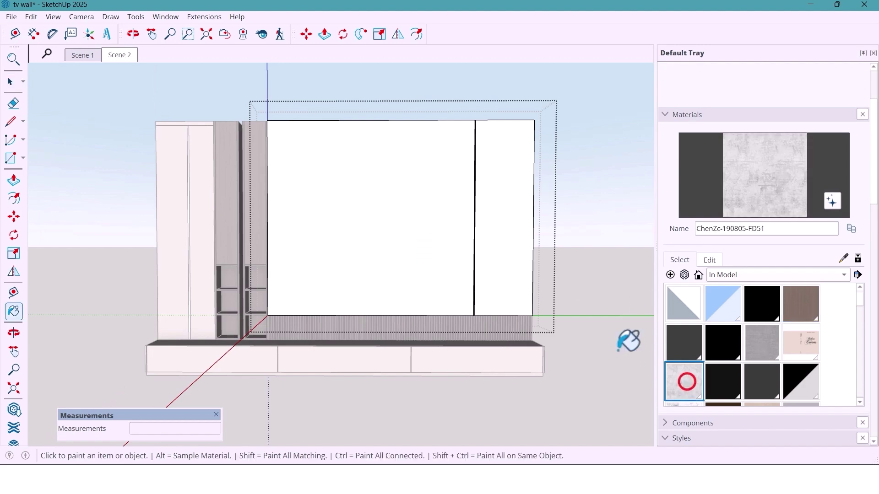
pyautogui.click(394, 216)
pyautogui.click(499, 239)
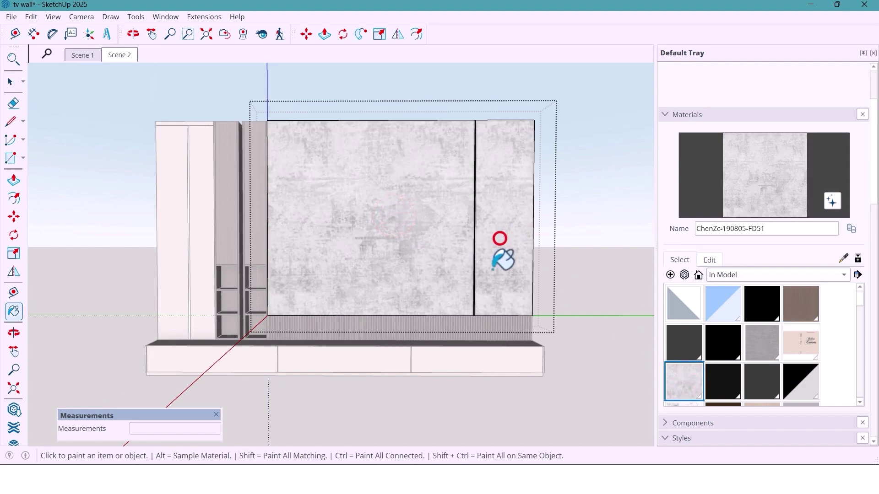
pyautogui.press('space')
# Step: Set the ChenZc-190805-FD51 texture size on the large TV back panel to 1000 mm and close the panel group
pyautogui.click(396, 230)
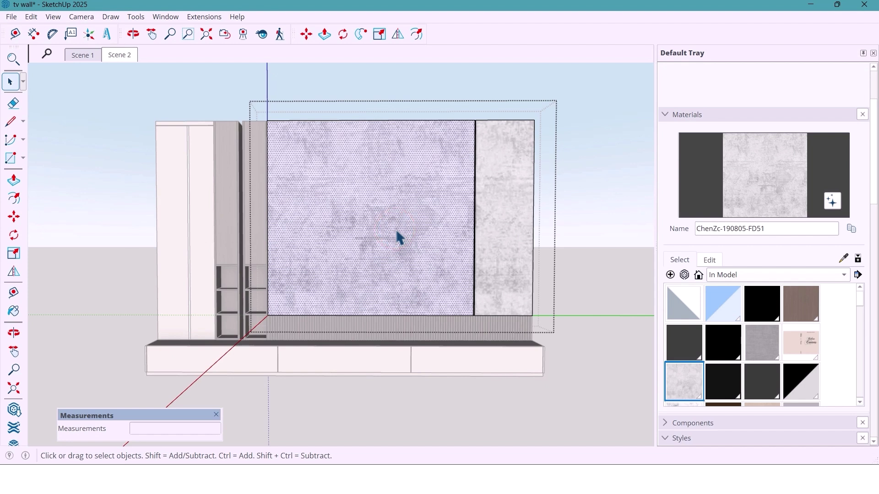
pyautogui.click(712, 260)
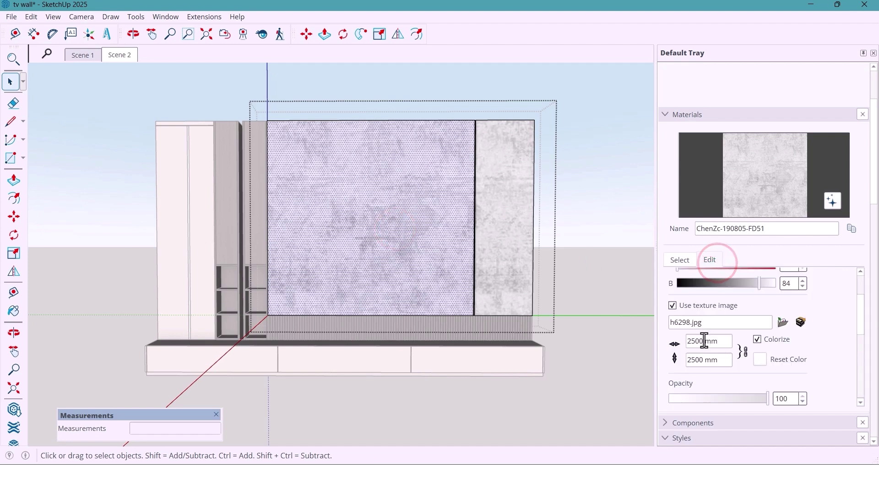
pyautogui.click(686, 341)
pyautogui.write('1')
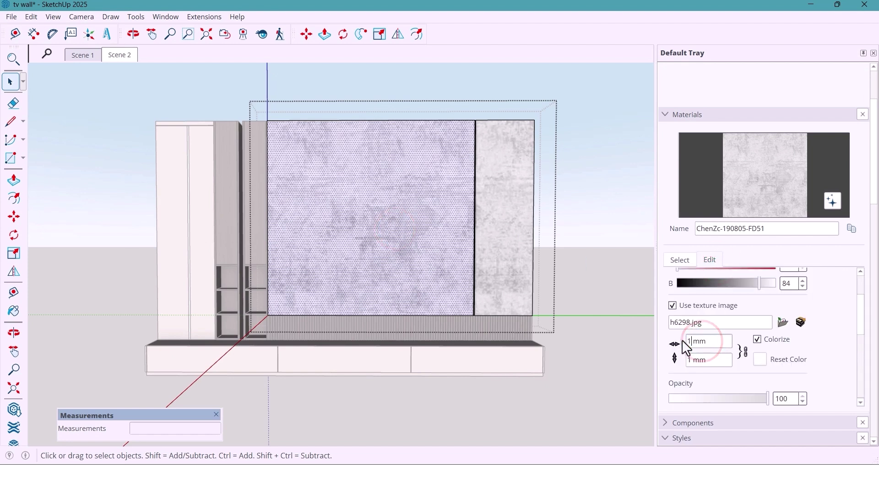
pyautogui.write('000')
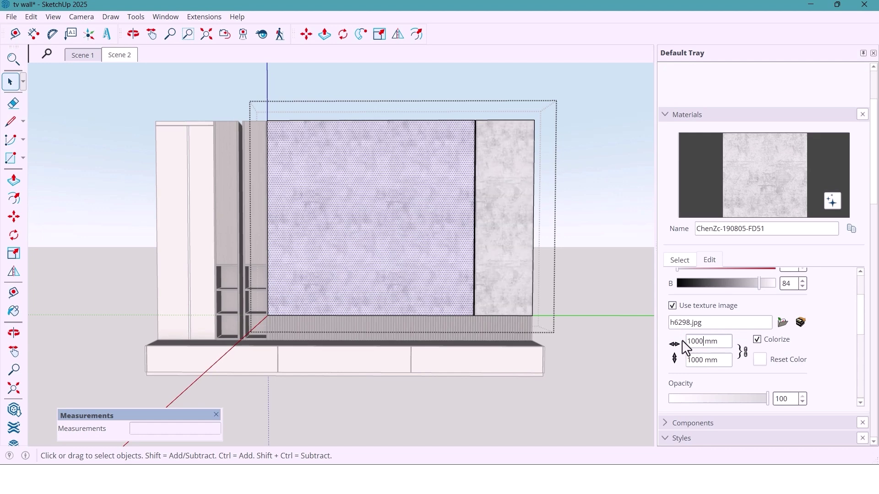
pyautogui.click(587, 284)
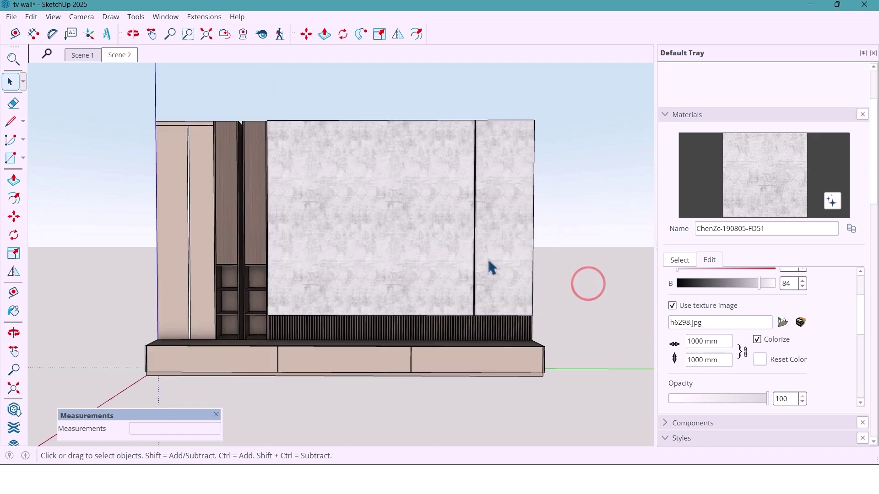
# Step: Paint the vertical groove between the wide and narrow back panels with the Black material and close the group
pyautogui.moveTo(488, 259); pyautogui.dragTo(492, 258, button='middle')
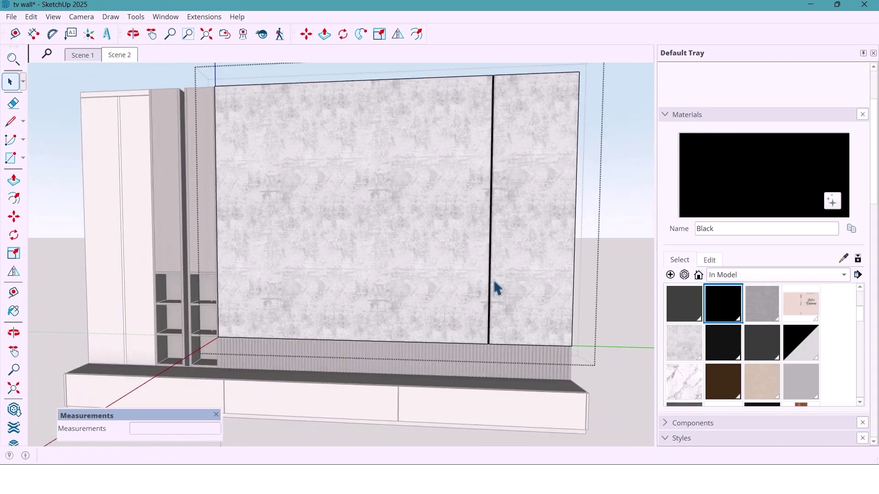
pyautogui.scroll(-1, 495, 281)
pyautogui.moveTo(494, 281); pyautogui.dragTo(502, 284, button='middle')
pyautogui.click(589, 297)
pyautogui.moveTo(568, 301); pyautogui.dragTo(437, 265, button='middle')
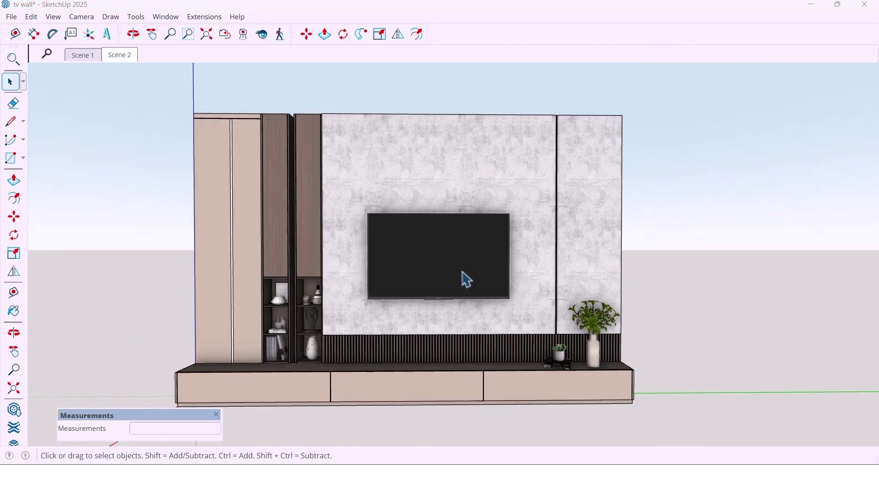
# Step: Examine the furnished TV wall up close: the niche decorations, louvred strip, mounted TV, and the books and plants on the cabinet
pyautogui.scroll(-3, 466, 279)
pyautogui.moveTo(504, 290); pyautogui.dragTo(453, 339, button='middle')
pyautogui.scroll(6, 453, 339)
pyautogui.moveTo(373, 323); pyautogui.dragTo(377, 326, button='middle')
pyautogui.moveTo(377, 325); pyautogui.dragTo(357, 324)
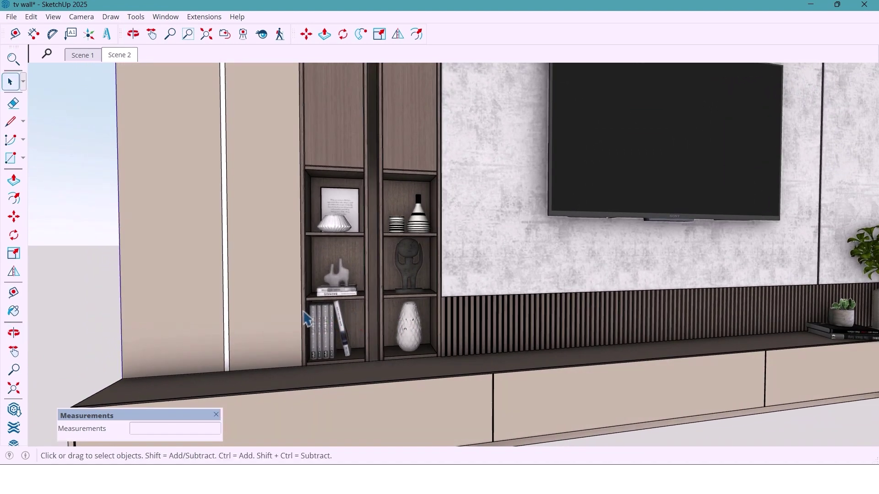
pyautogui.scroll(-4, 302, 312)
pyautogui.moveTo(601, 303); pyautogui.dragTo(627, 412, button='middle')
pyautogui.scroll(3, 529, 250)
pyautogui.scroll(-5, 532, 259)
pyautogui.scroll(6, 715, 366)
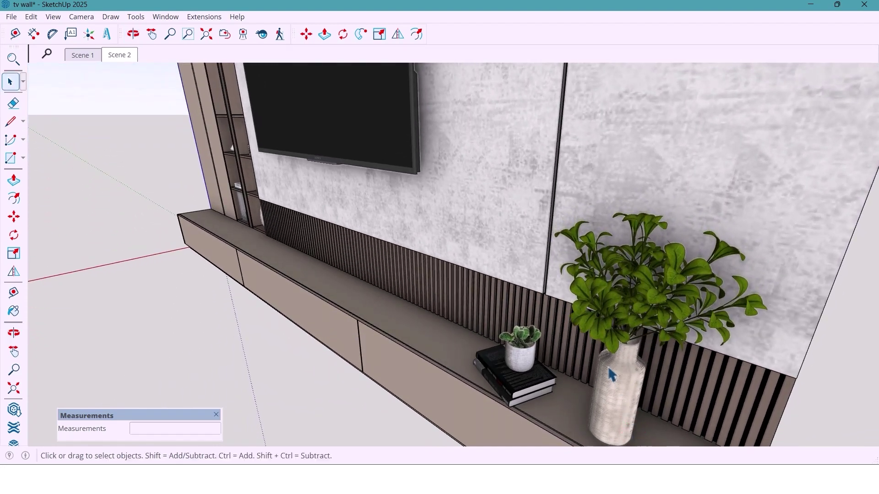
pyautogui.scroll(3, 612, 375)
pyautogui.scroll(-5, 606, 363)
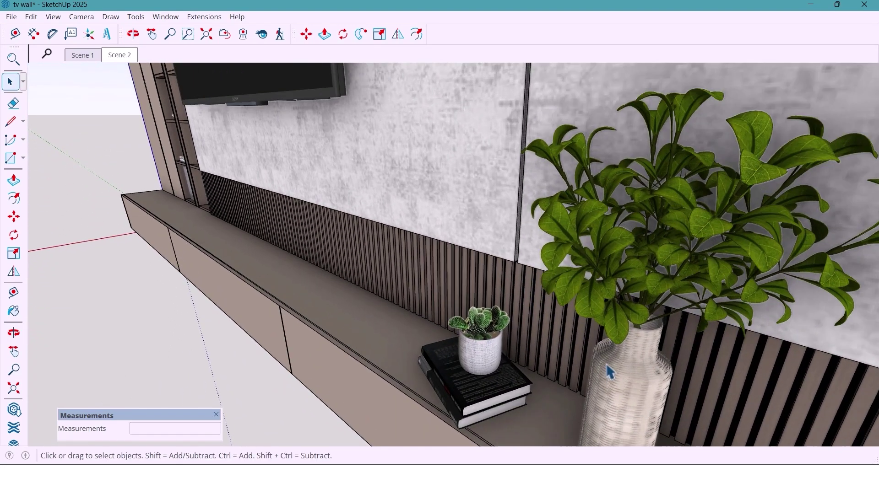
pyautogui.moveTo(606, 363); pyautogui.dragTo(729, 334, button='middle')
pyautogui.scroll(-5, 728, 334)
pyautogui.moveTo(618, 354); pyautogui.dragTo(457, 252, button='middle')
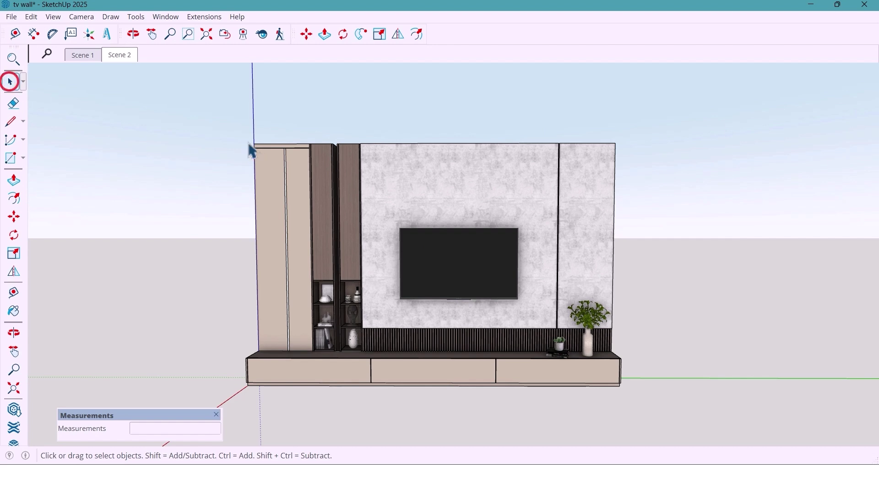
# Step: Select the whole TV wall unit with its TV and decorations and make it one group
pyautogui.moveTo(243, 224); pyautogui.dragTo(704, 417)
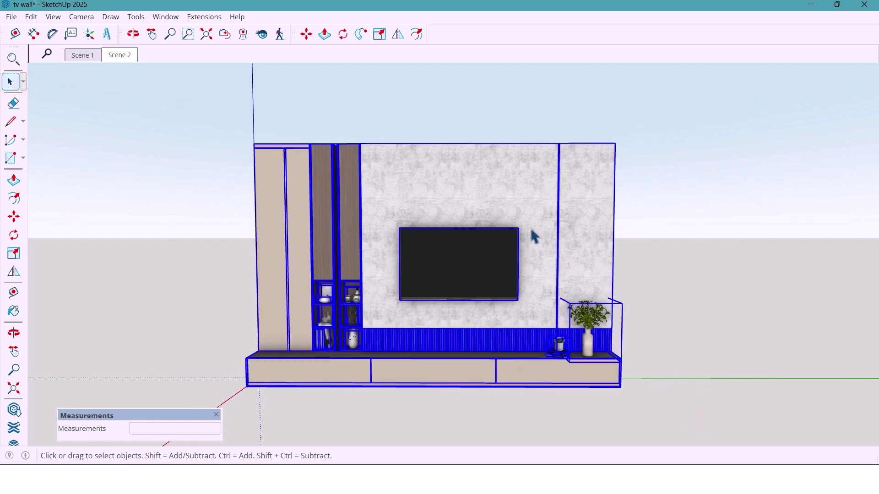
pyautogui.rightClick(529, 213)
pyautogui.click(548, 120)
pyautogui.click(414, 125)
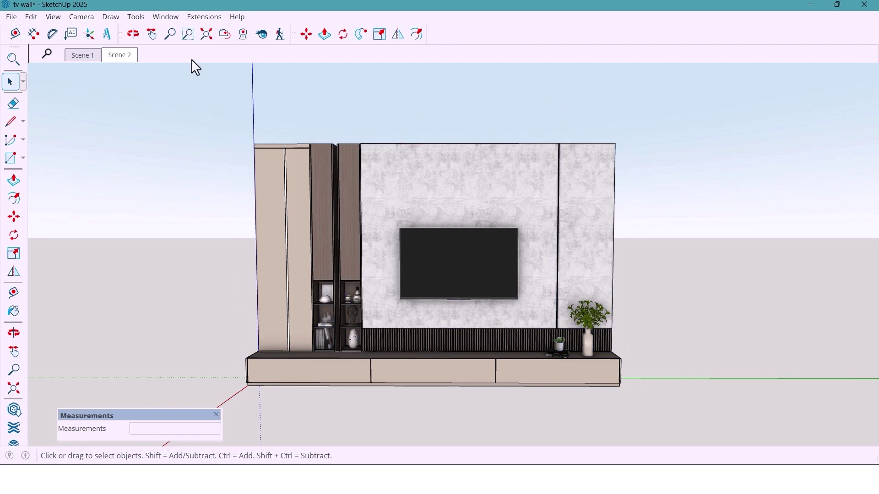
# Step: Unhide all hidden objects in the model
pyautogui.click(31, 16)
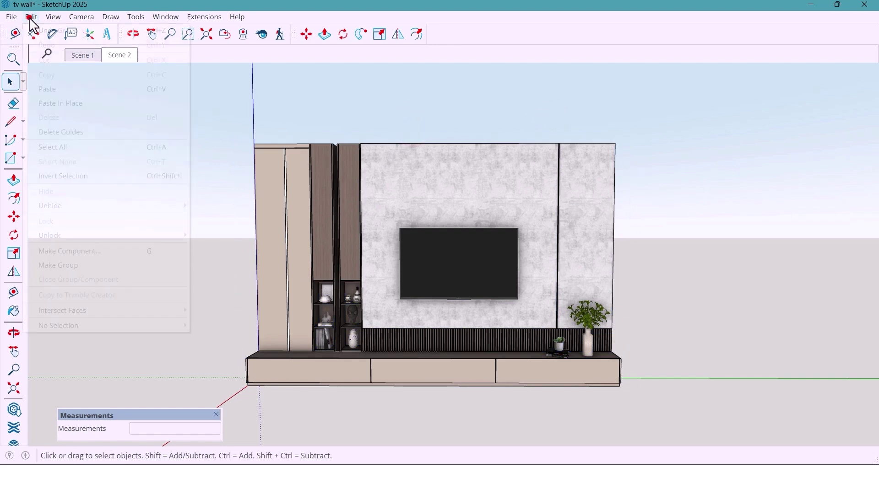
pyautogui.click(47, 205)
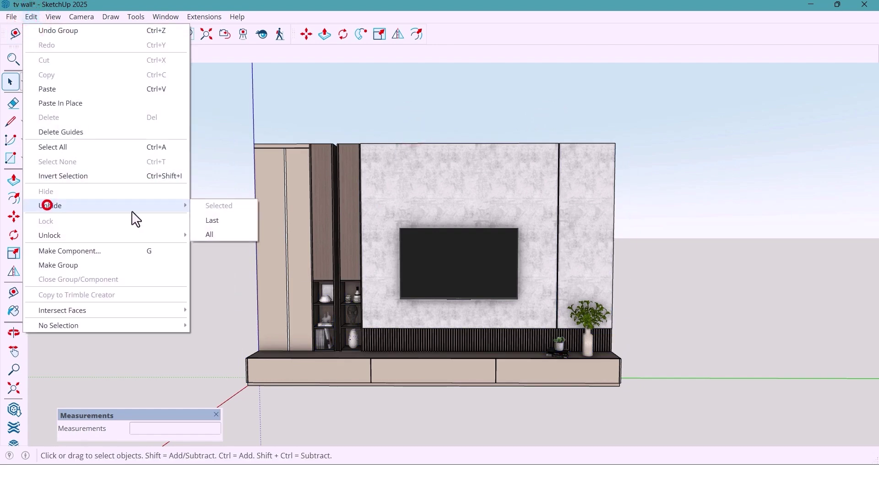
pyautogui.click(209, 235)
# Step: Move the TV wall group by its lower back corner onto the floor corner of the recessed wall beside the room's louvred windows
pyautogui.moveTo(255, 251); pyautogui.dragTo(351, 408, button='middle')
pyautogui.press('m')
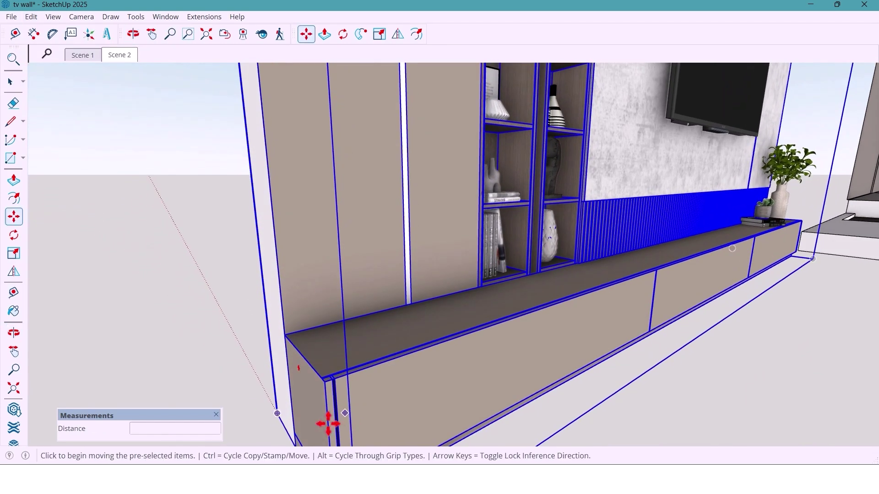
pyautogui.click(274, 413)
pyautogui.moveTo(268, 410); pyautogui.dragTo(137, 368, button='middle')
pyautogui.scroll(2, 138, 367)
pyautogui.scroll(-5, 235, 368)
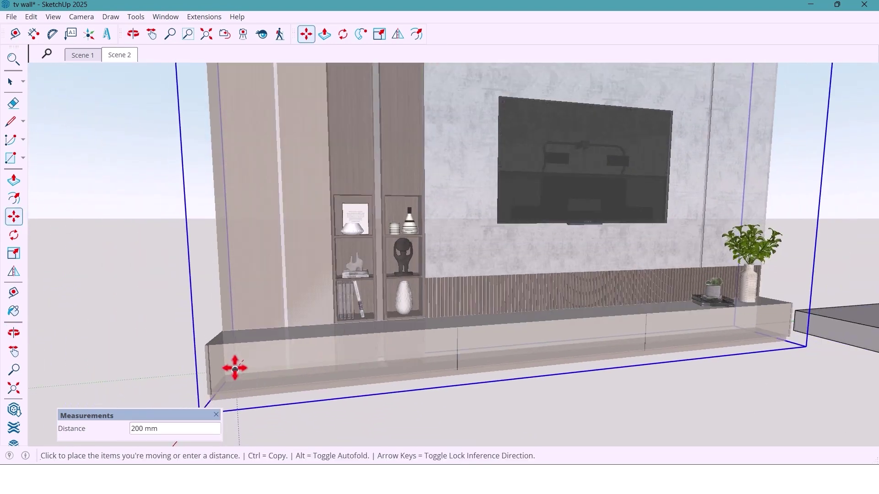
pyautogui.scroll(-4, 235, 369)
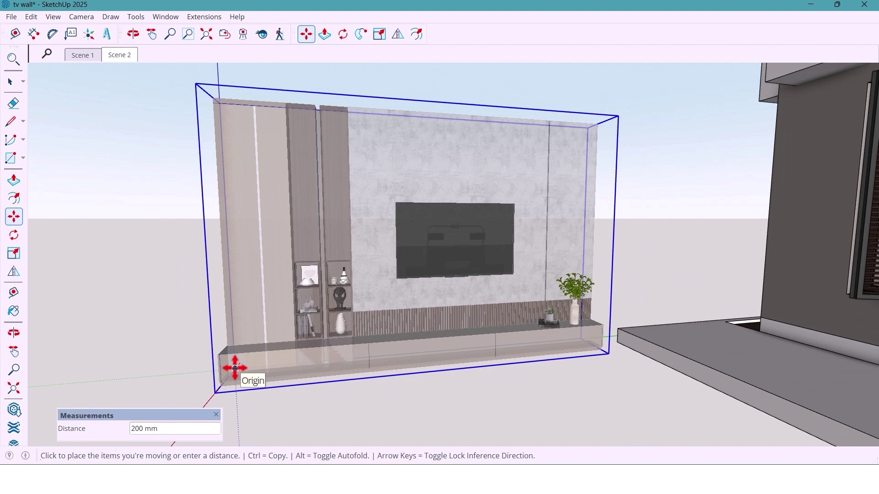
pyautogui.moveTo(231, 363); pyautogui.dragTo(256, 367, button='middle')
pyautogui.press('h')
pyautogui.moveTo(655, 330); pyautogui.dragTo(137, 352)
pyautogui.moveTo(551, 385); pyautogui.dragTo(528, 386)
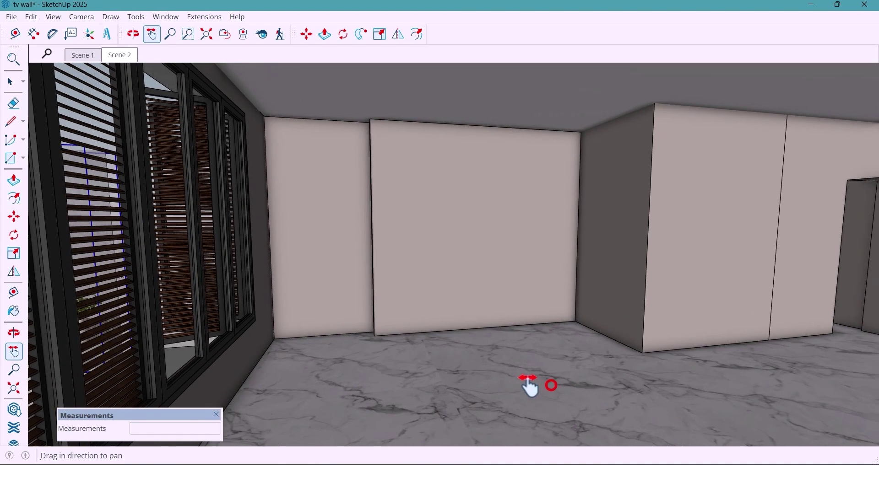
pyautogui.moveTo(528, 387); pyautogui.dragTo(458, 390, button='middle')
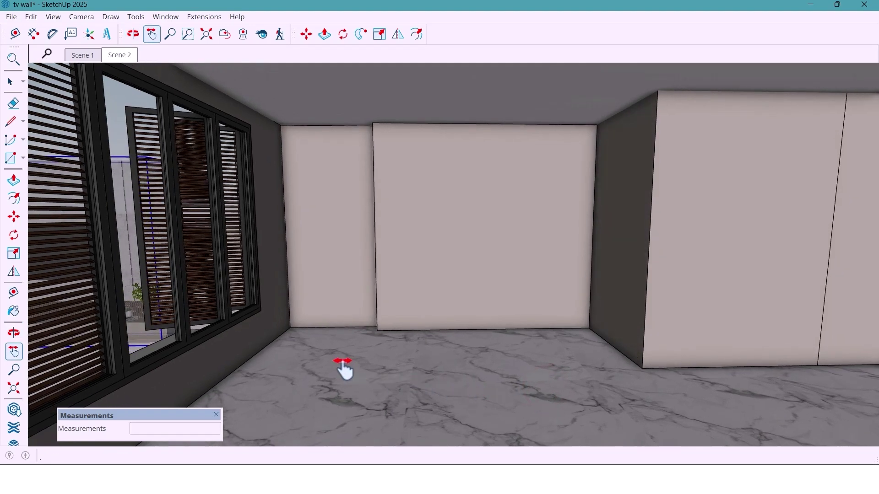
pyautogui.press('m')
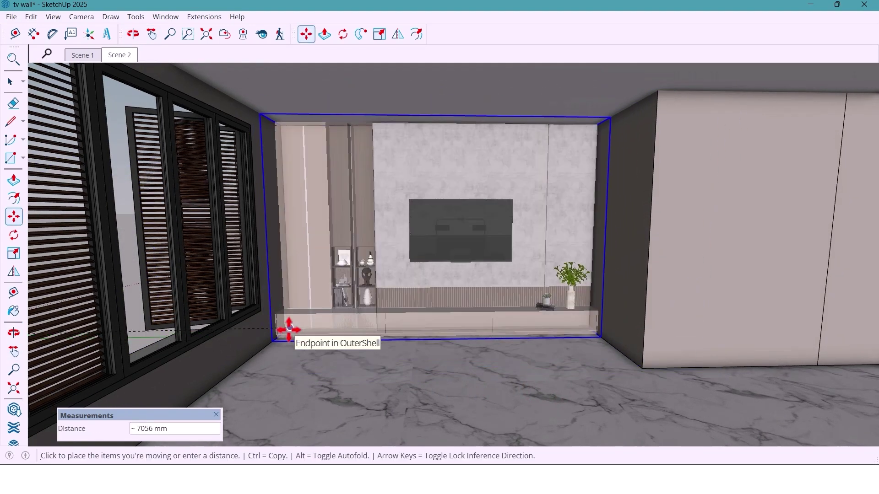
pyautogui.press('Escape')
pyautogui.press('space')
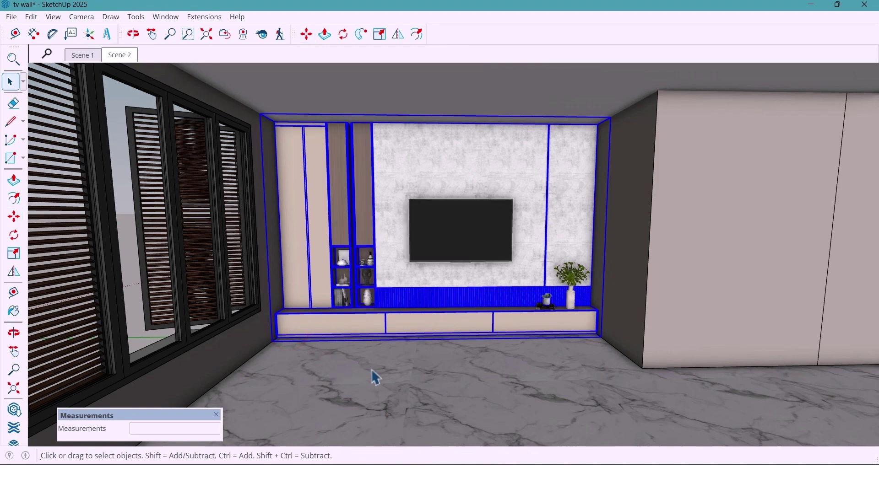
# Step: Deselect the TV wall group and examine how it sits in the room between the windows and the side wall
pyautogui.press('o')
pyautogui.moveTo(364, 368); pyautogui.dragTo(346, 366)
pyautogui.press('space')
pyautogui.click(355, 372)
pyautogui.moveTo(446, 348); pyautogui.dragTo(465, 333, button='middle')
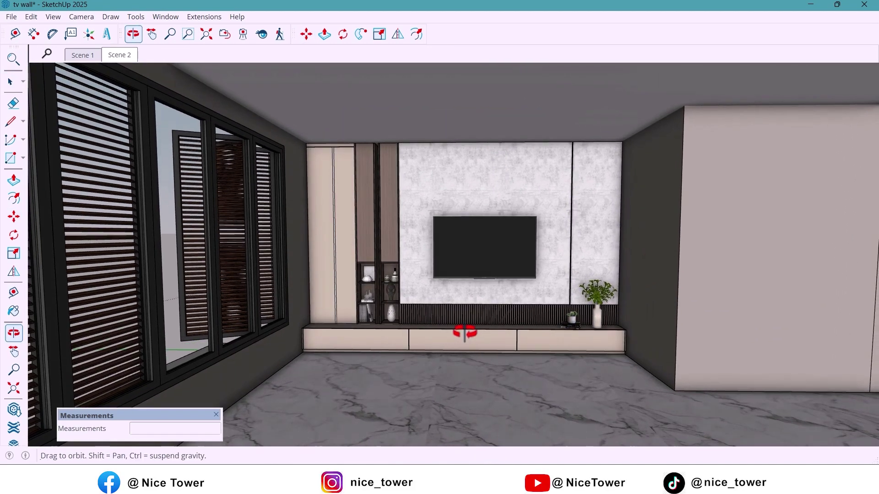
pyautogui.moveTo(464, 322); pyautogui.dragTo(455, 353)
pyautogui.press('h')
pyautogui.scroll(3, 455, 353)
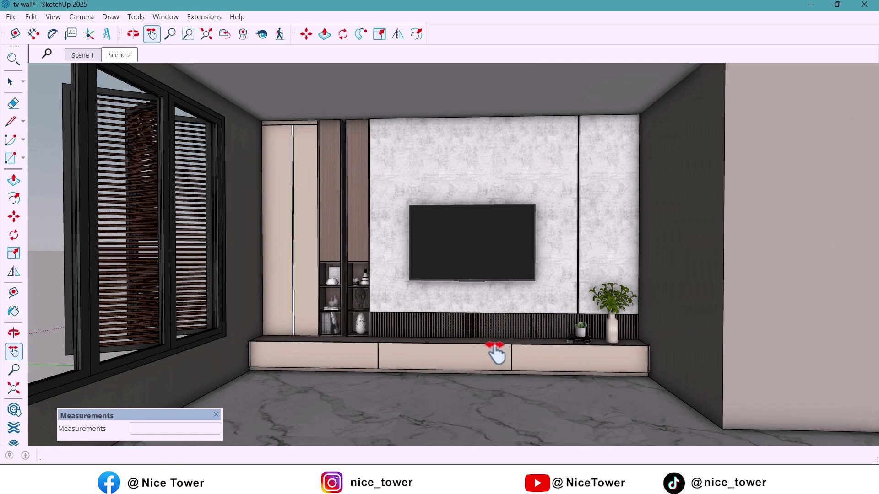
pyautogui.scroll(-4, 501, 352)
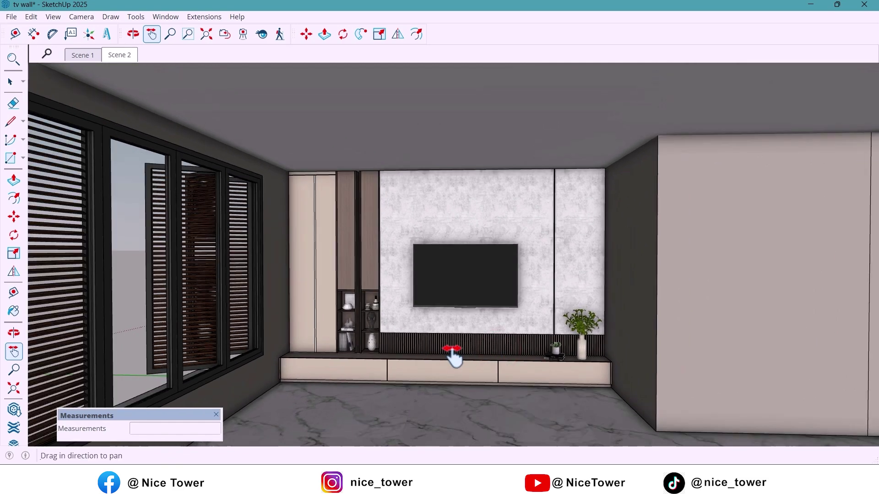
pyautogui.moveTo(454, 356); pyautogui.dragTo(450, 339)
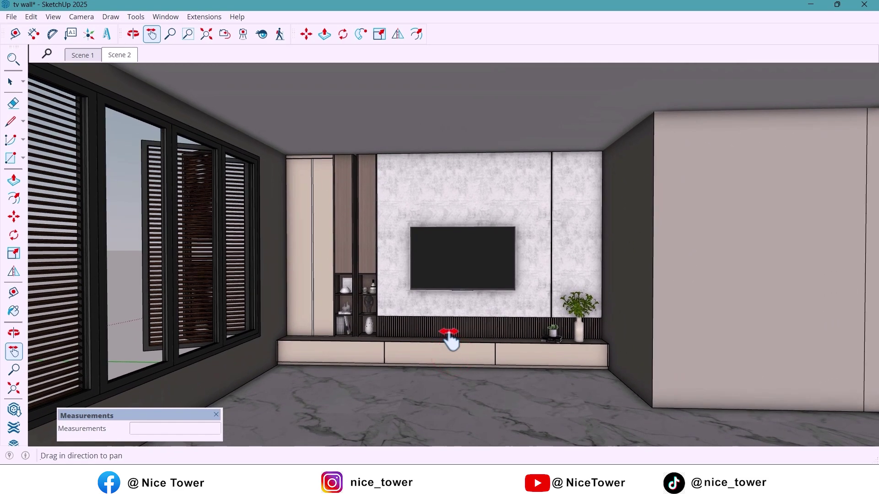